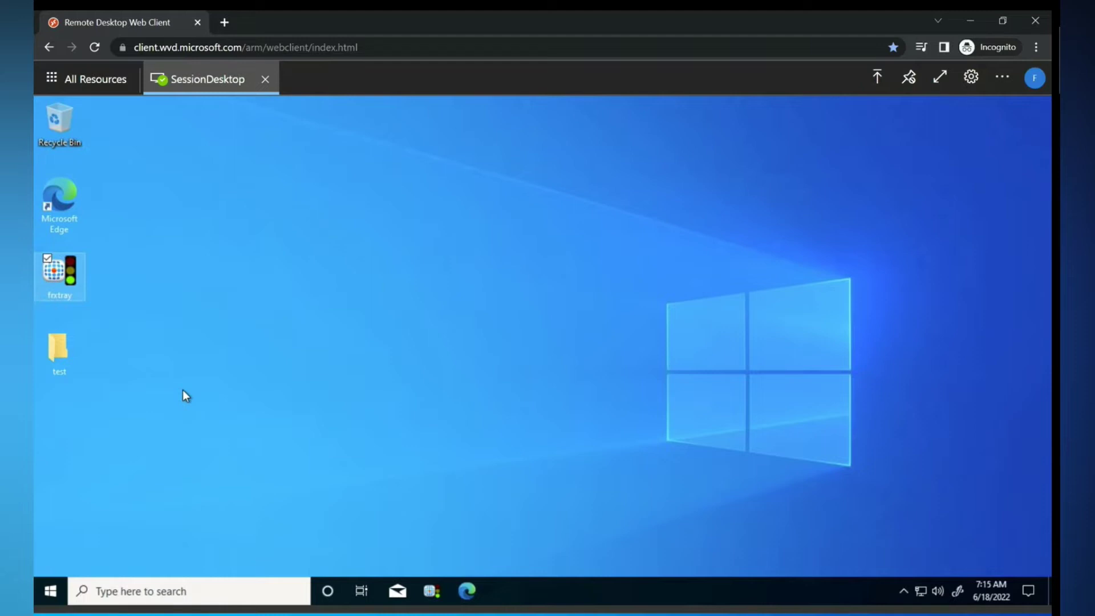
# Check that the Recycle Bin and the test folder's Downloads are empty, then close both windows.
pyautogui.doubleClick(62, 122)
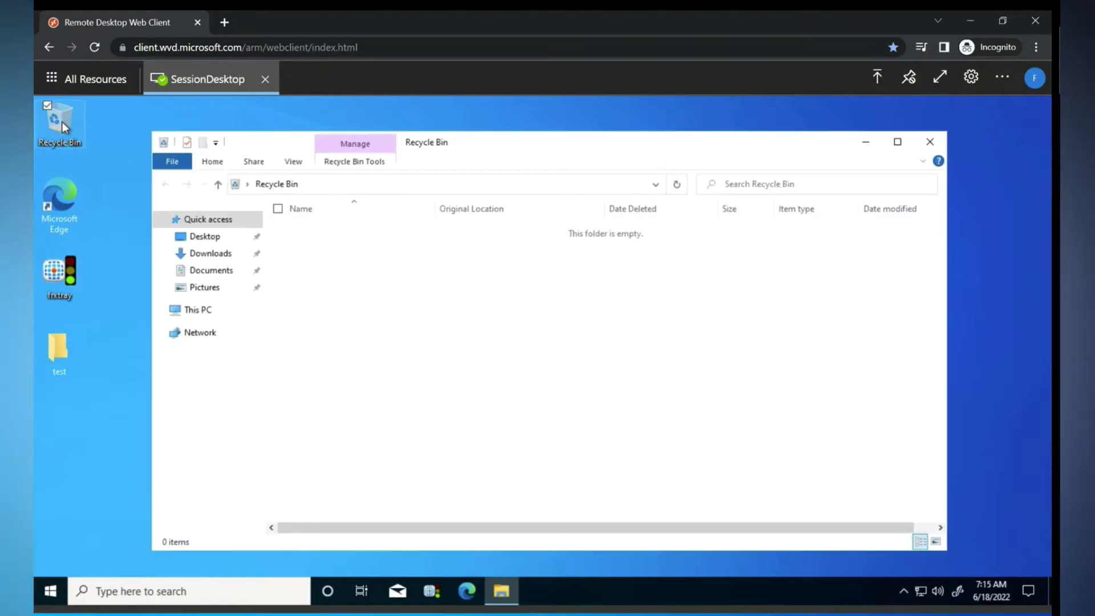
pyautogui.rightClick(396, 315)
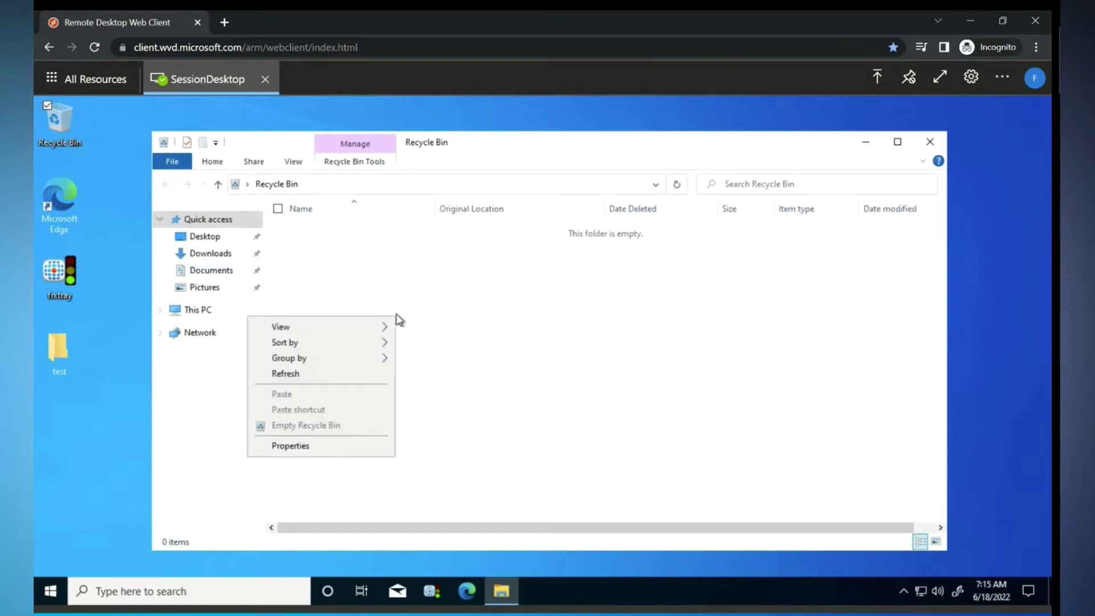
pyautogui.click(478, 363)
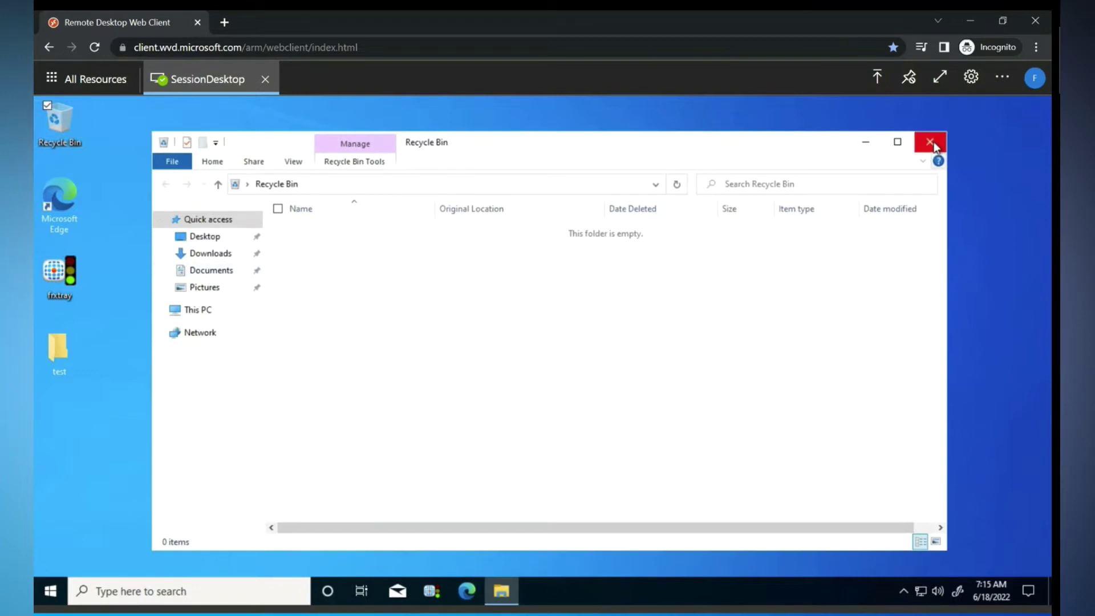
pyautogui.click(930, 142)
pyautogui.doubleClick(53, 359)
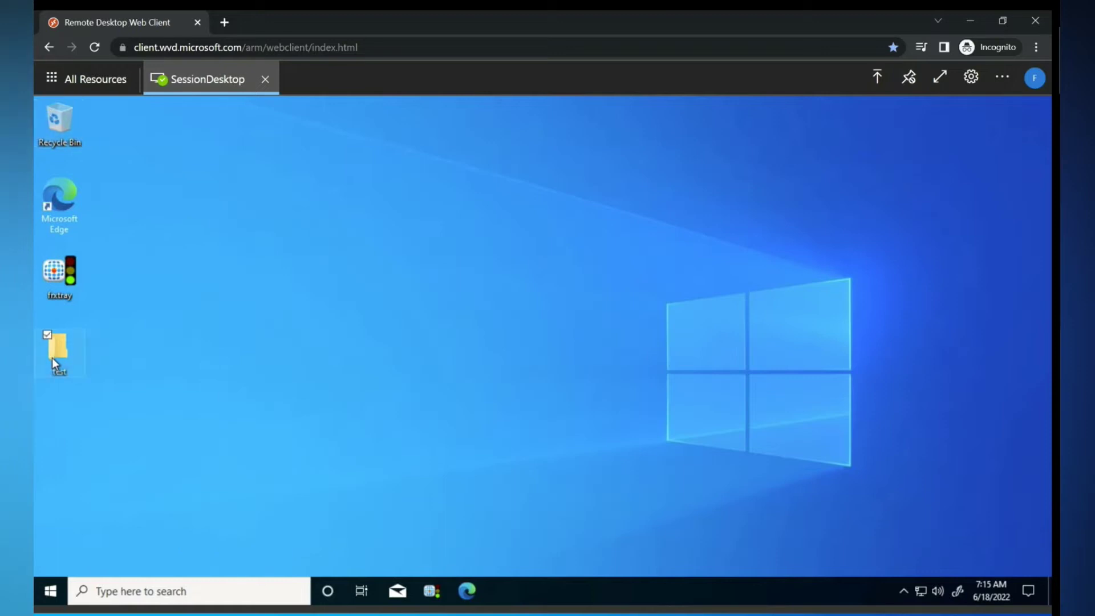
pyautogui.click(219, 257)
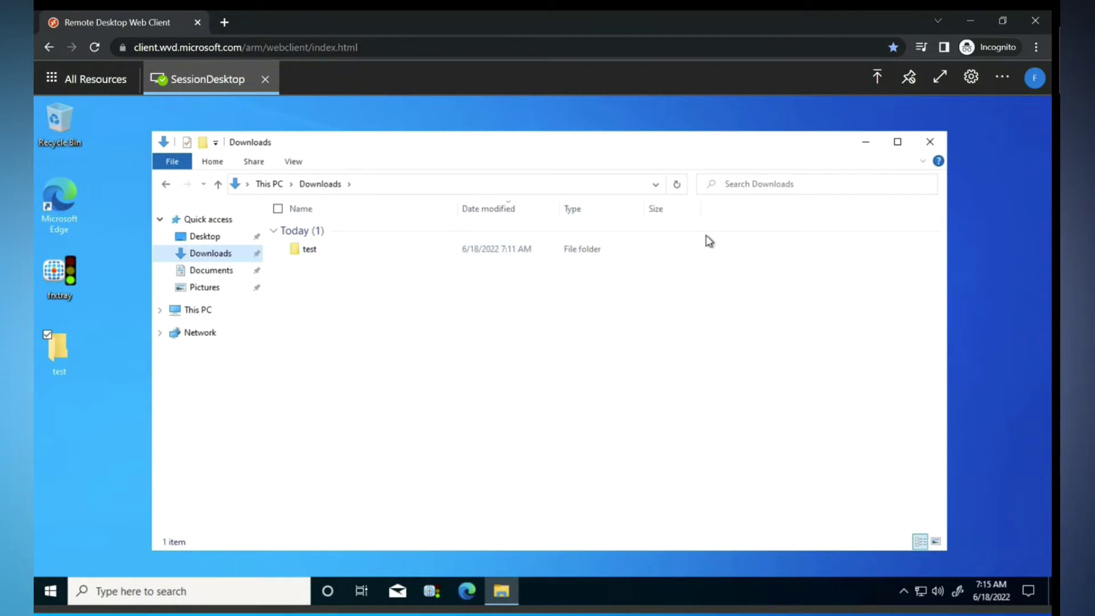
pyautogui.click(930, 142)
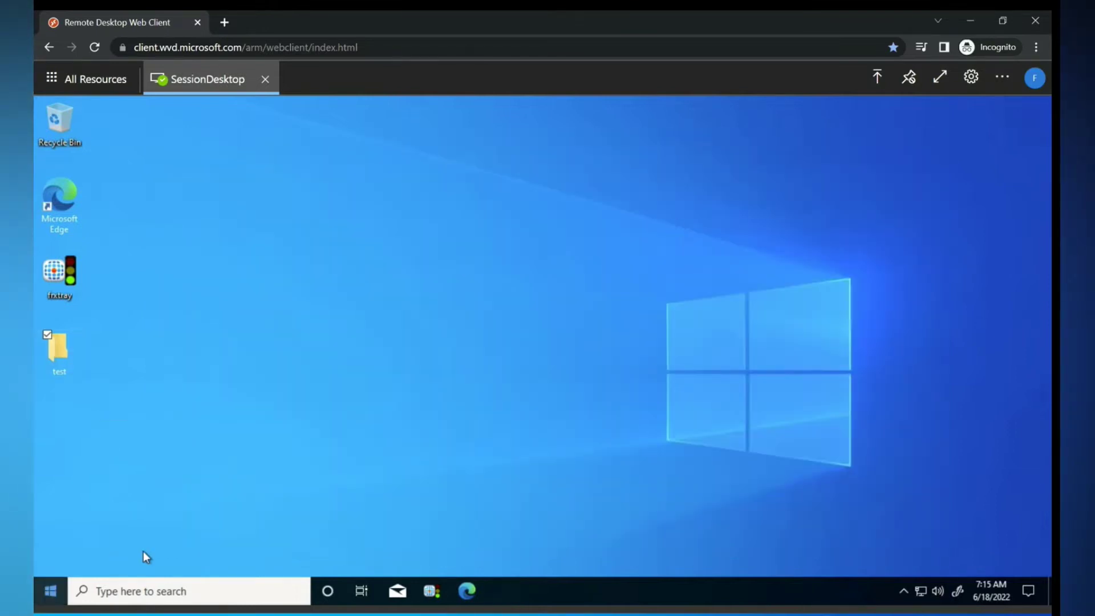
# Sign out of the remote session desktop from the Start button's context menu.
pyautogui.rightClick(50, 591)
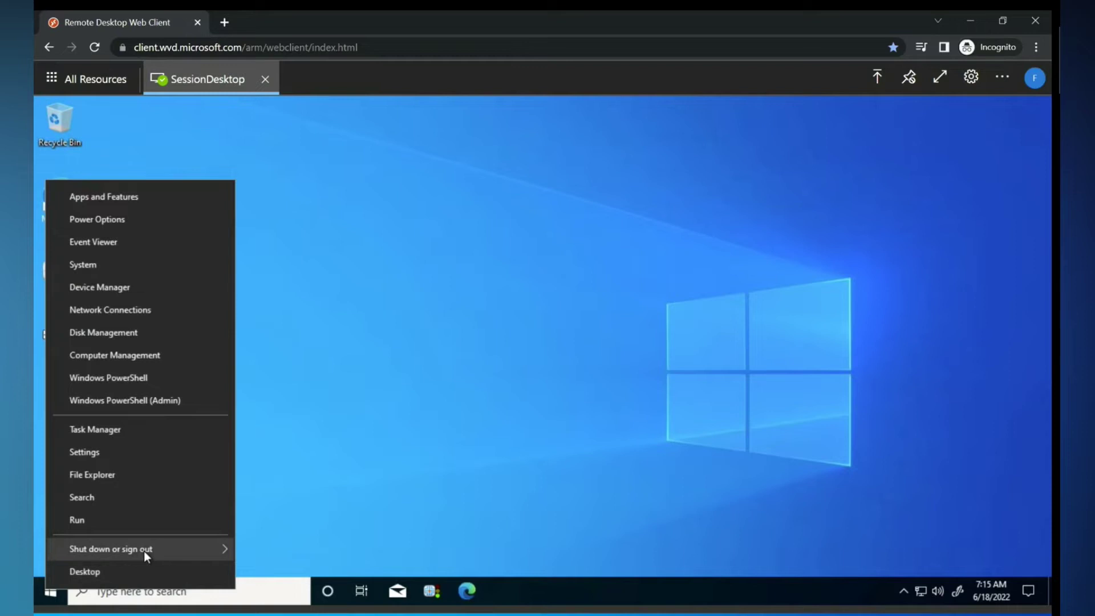
pyautogui.moveTo(142, 551)
pyautogui.click(282, 575)
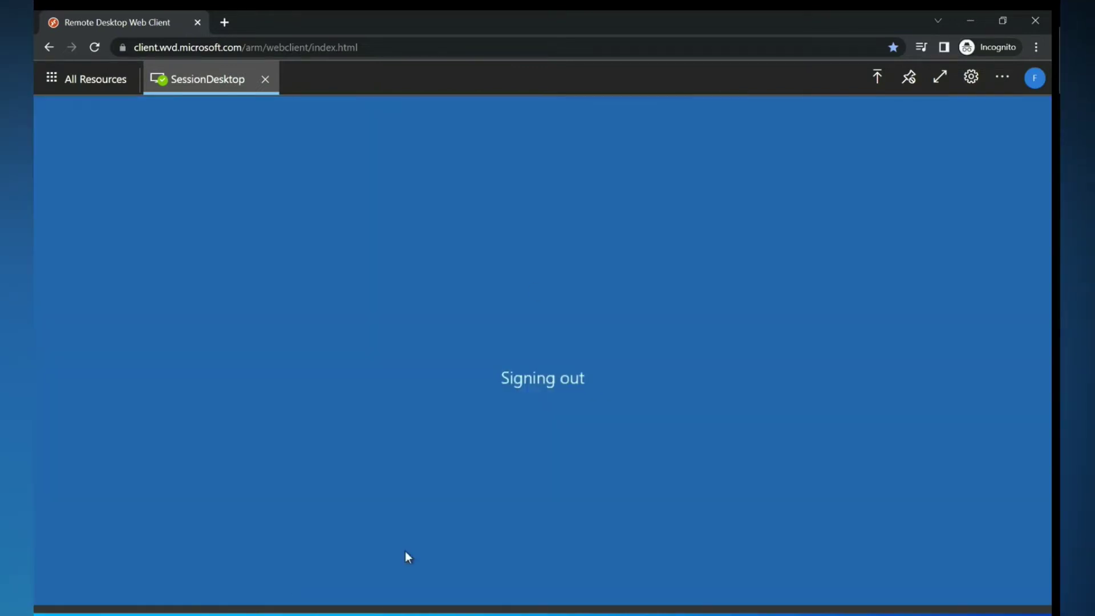
# Leave the browser and return to the server session's File Explorer window.
pyautogui.click(968, 24)
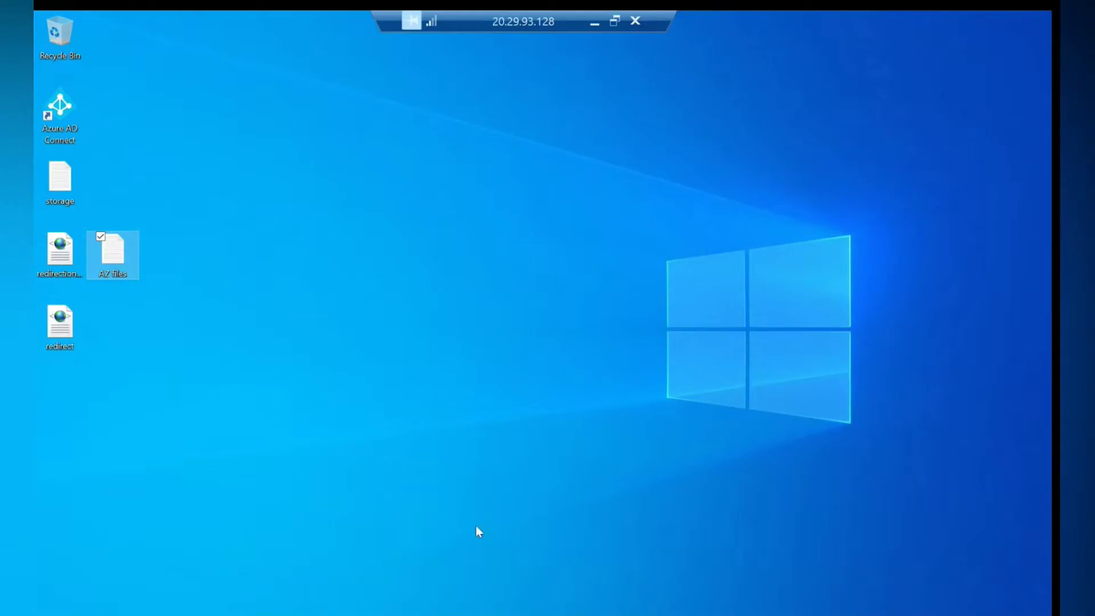
pyautogui.press('super')
pyautogui.click(665, 331)
pyautogui.rightClick(437, 234)
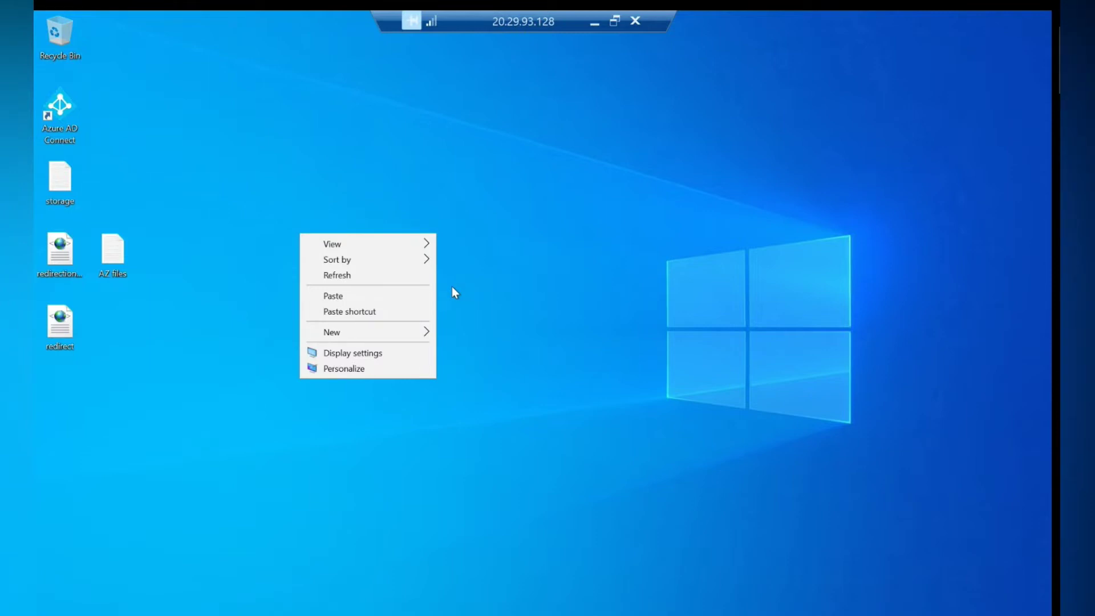
pyautogui.press('super+r')
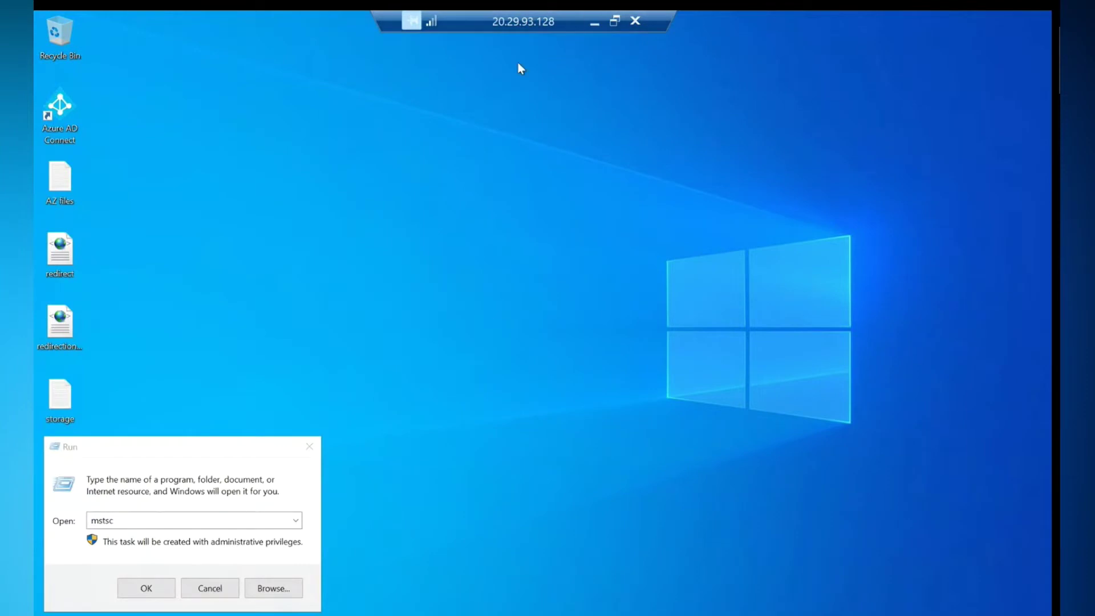
pyautogui.click(594, 24)
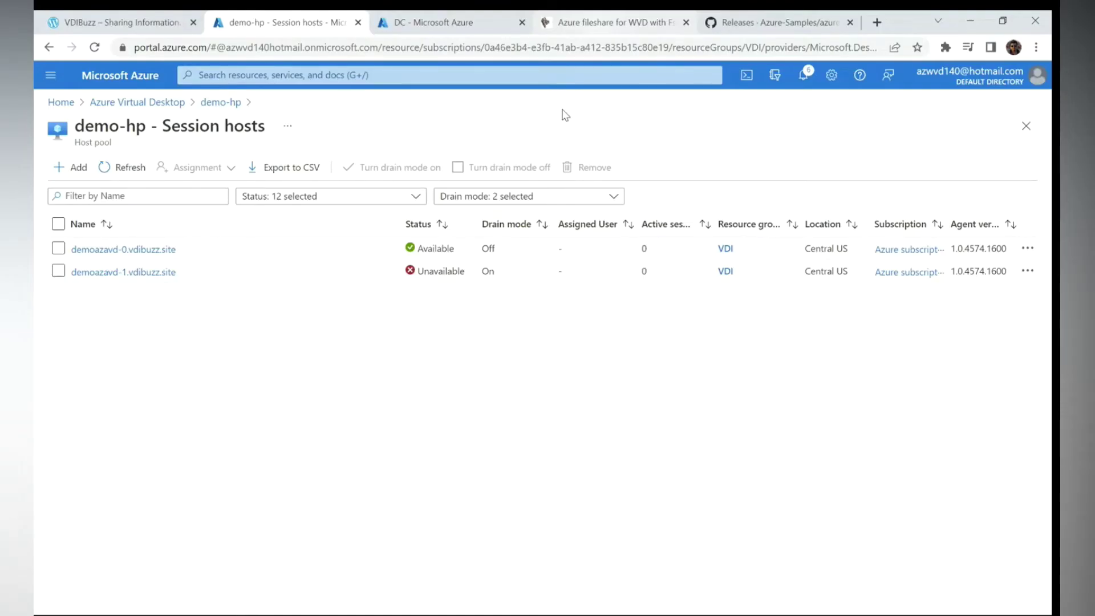
pyautogui.hotkey('alt', 'Tab')
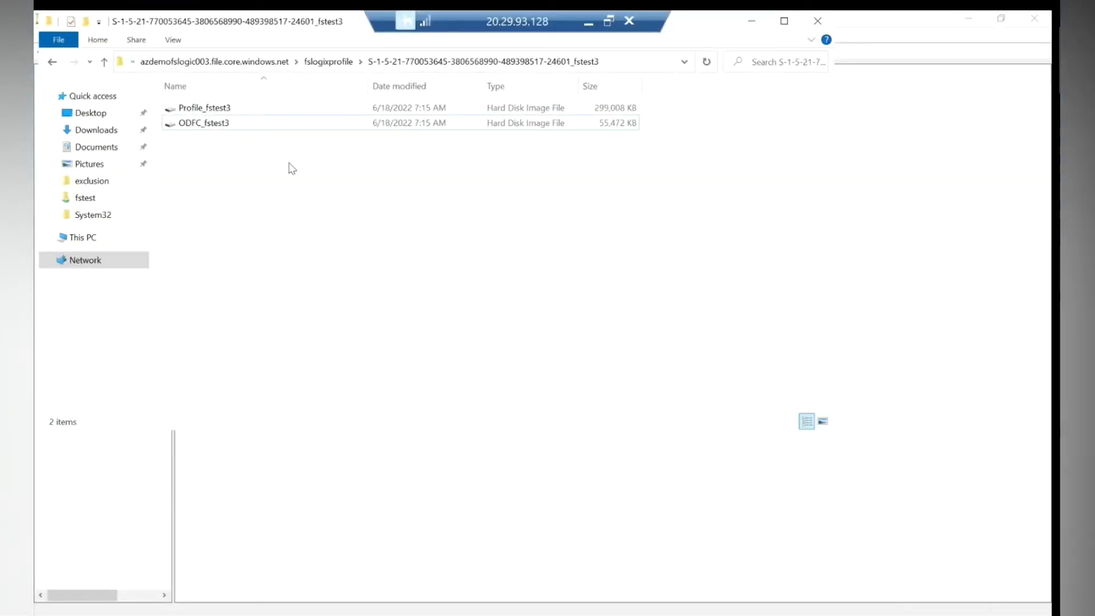
# Delete the S-1-5-21..._fstest3 profile folder from the fslogixprofile share.
pyautogui.click(52, 64)
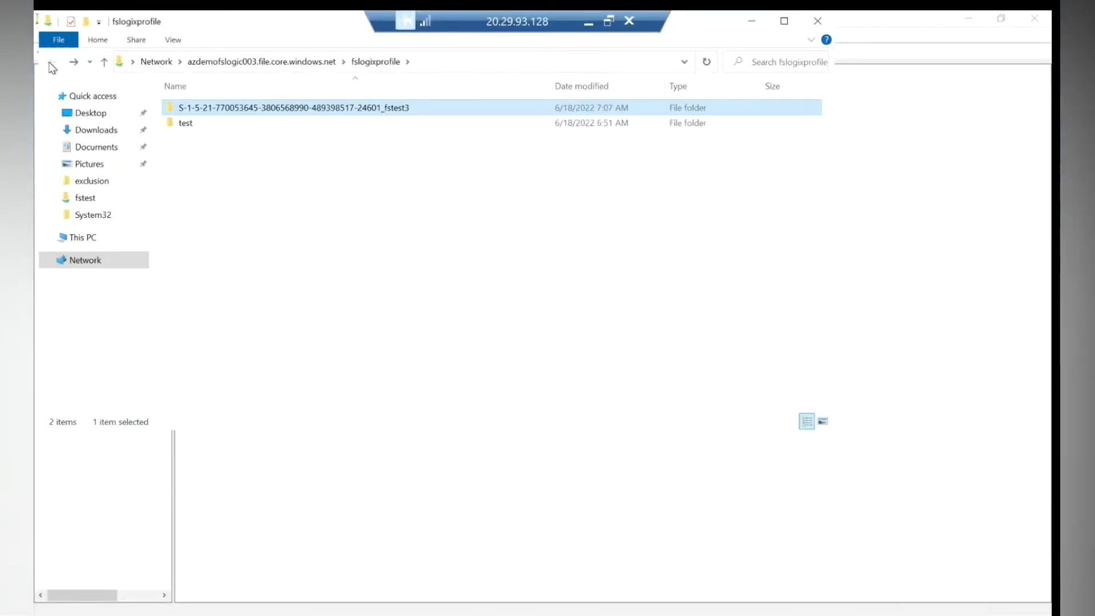
pyautogui.doubleClick(222, 107)
pyautogui.rightClick(222, 108)
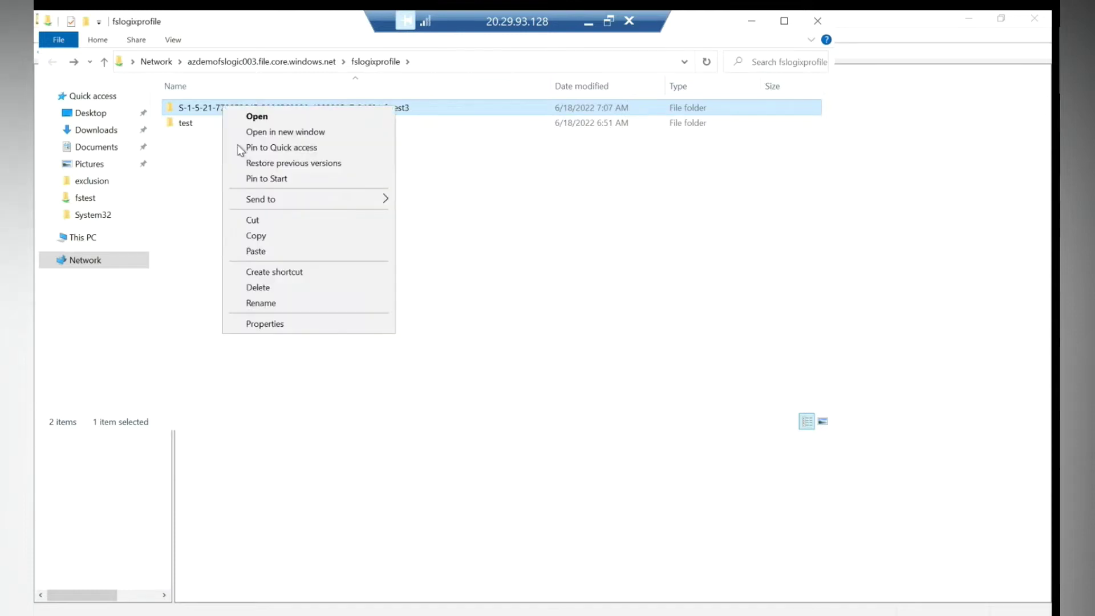
pyautogui.click(260, 289)
pyautogui.click(601, 372)
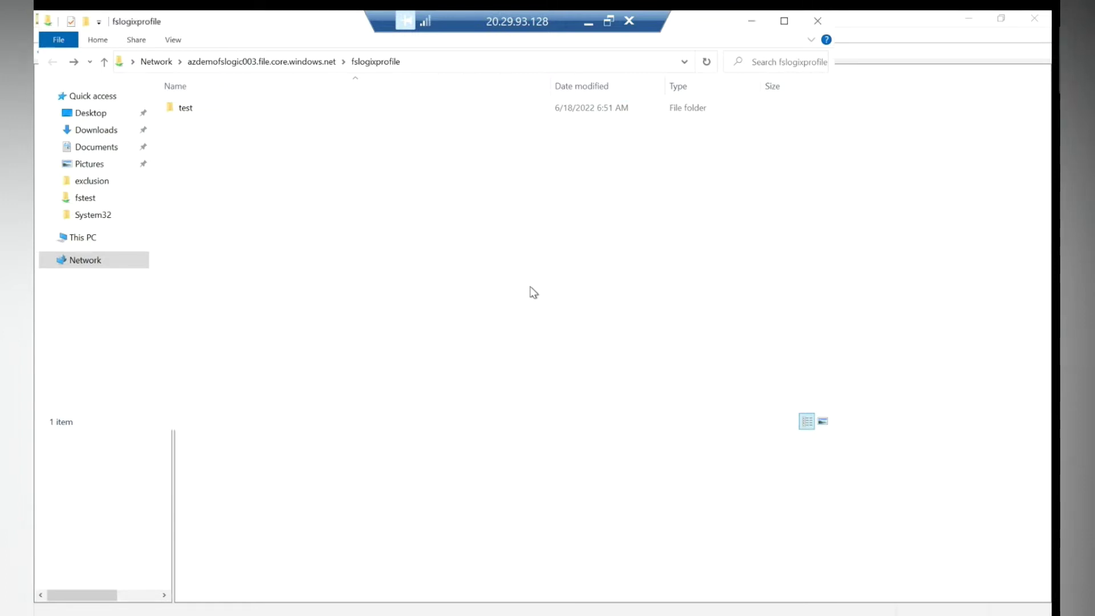
# Open the \\avddemofs001...\fstest share from the Run dialog's path history.
pyautogui.press('super')
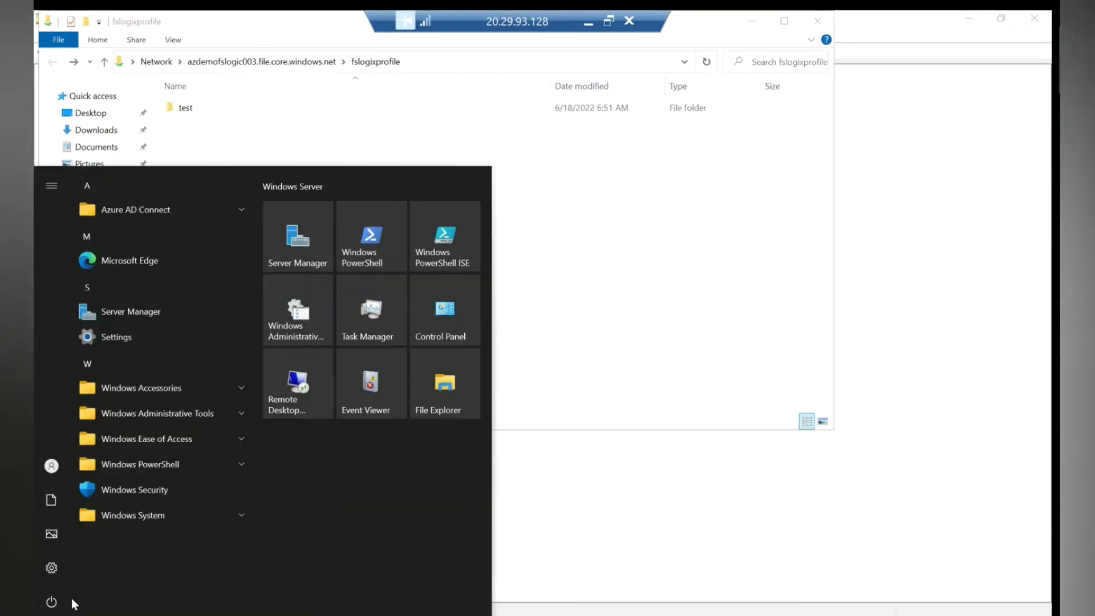
pyautogui.press('super+x')
pyautogui.click(76, 566)
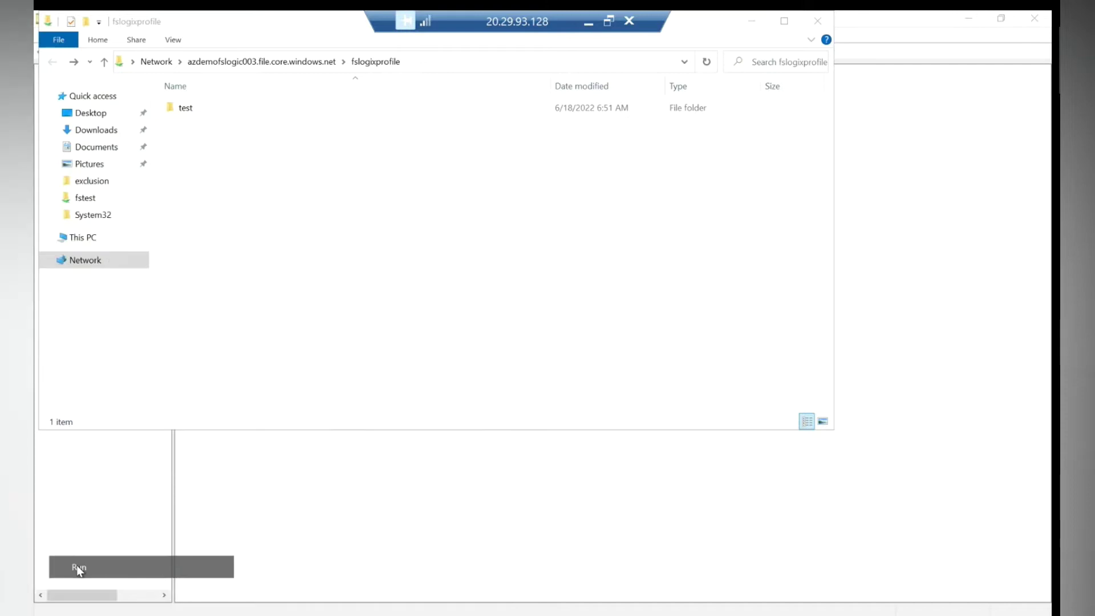
pyautogui.click(295, 537)
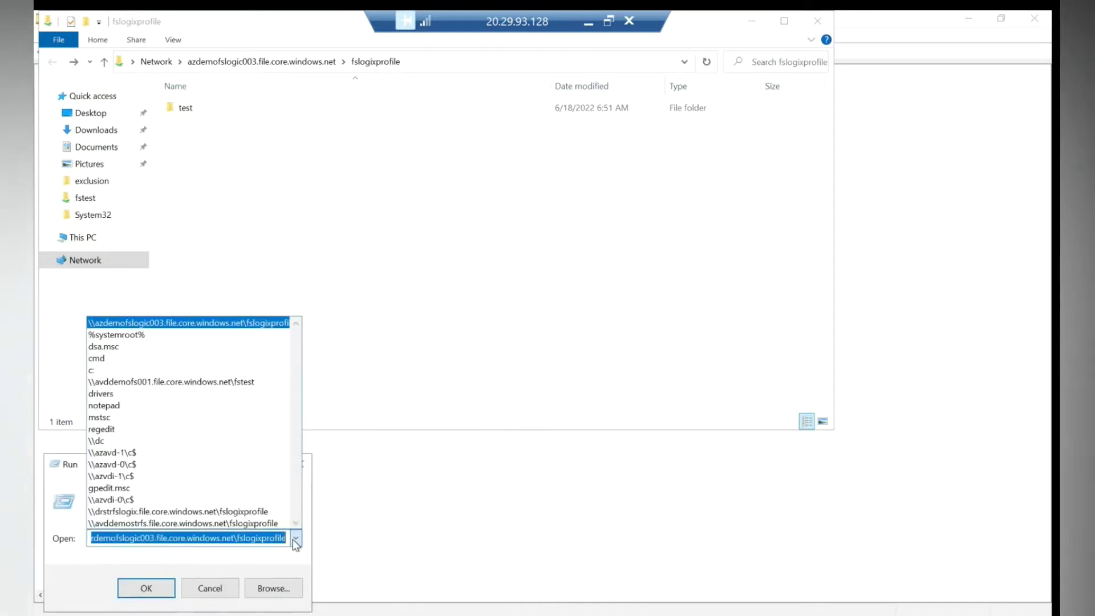
pyautogui.click(132, 381)
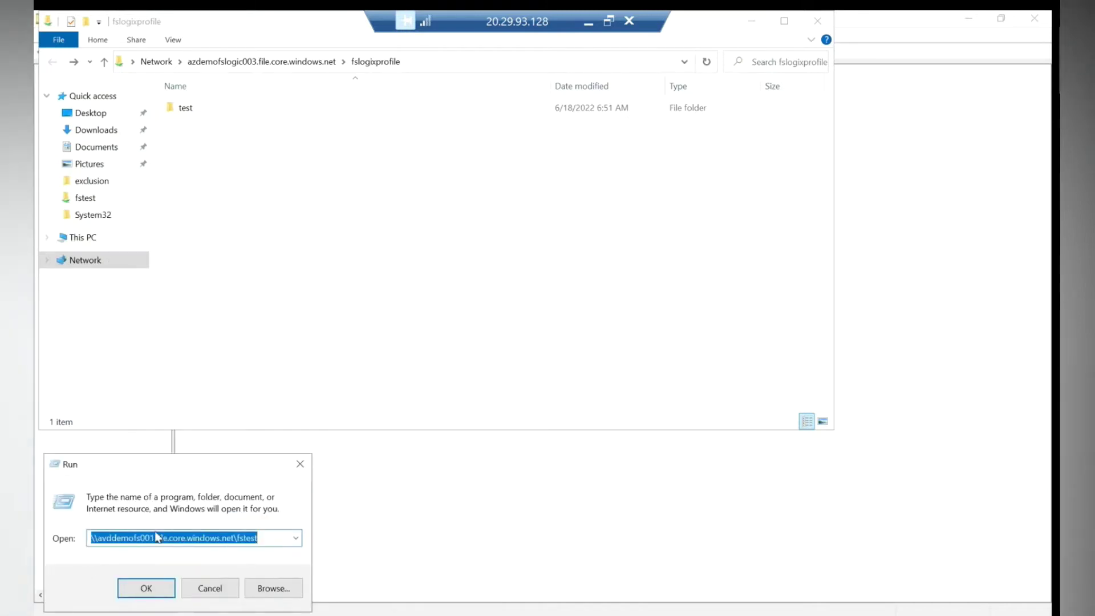
pyautogui.click(147, 591)
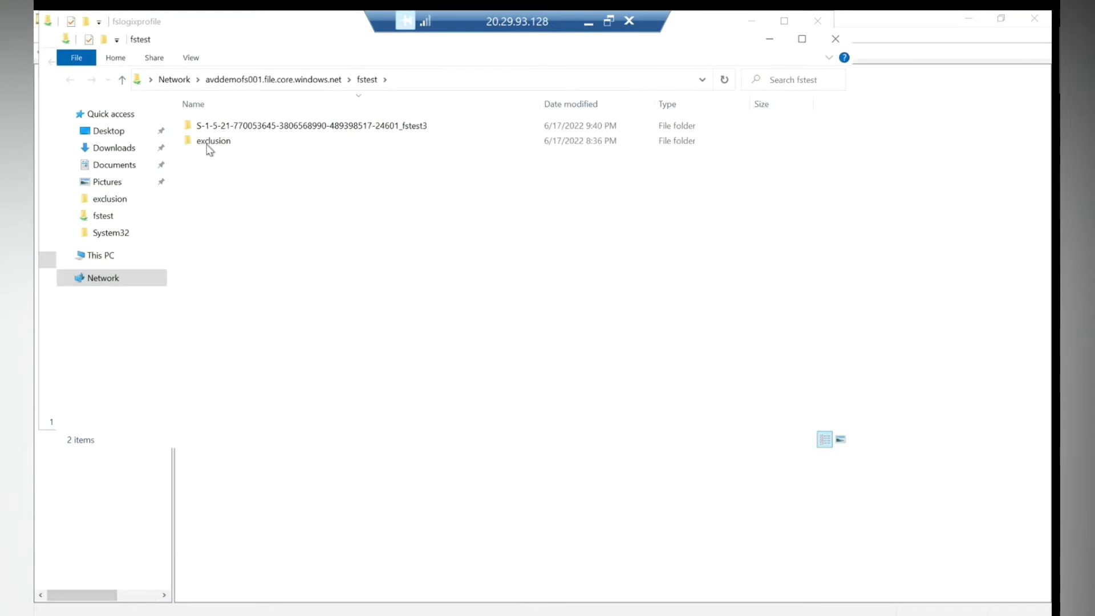
# Copy the exclusion folder from fstest, paste it into fslogixprofile, and open it.
pyautogui.doubleClick(206, 146)
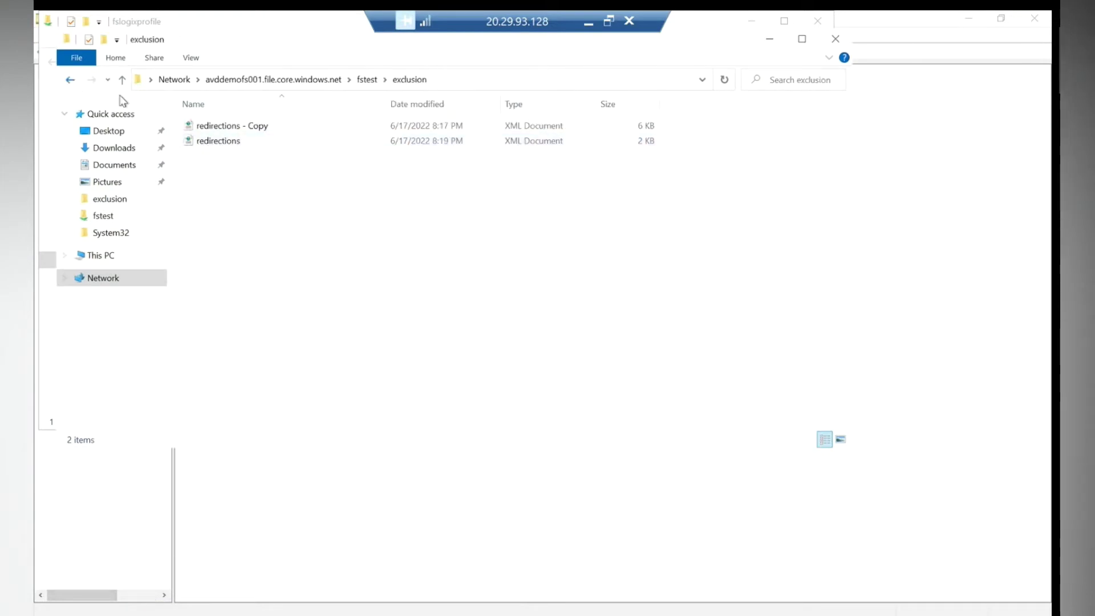
pyautogui.click(70, 79)
pyautogui.rightClick(224, 141)
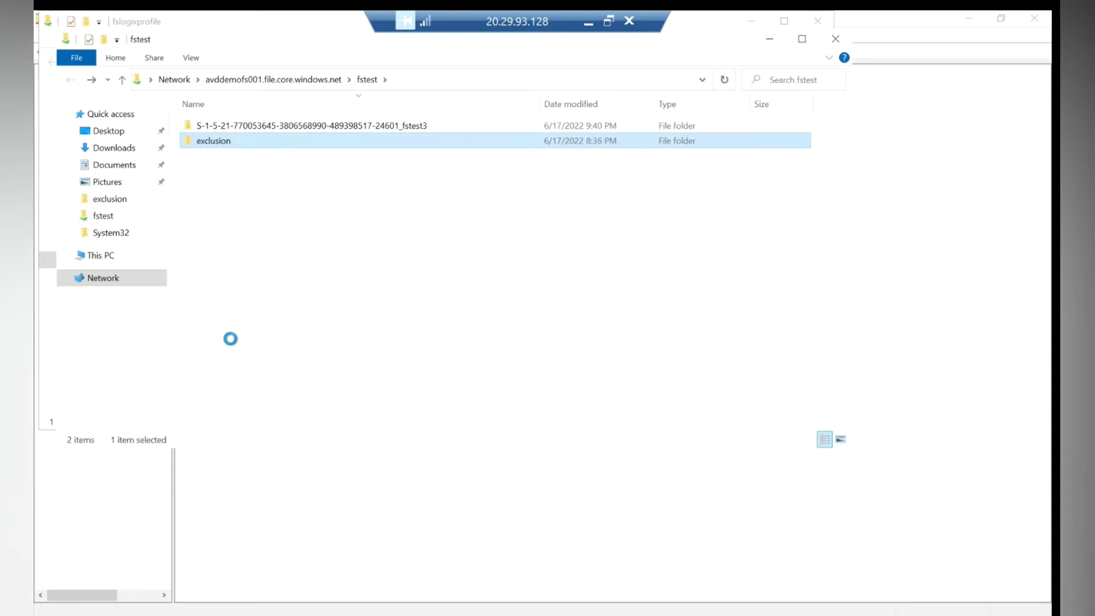
pyautogui.click(274, 270)
pyautogui.click(835, 39)
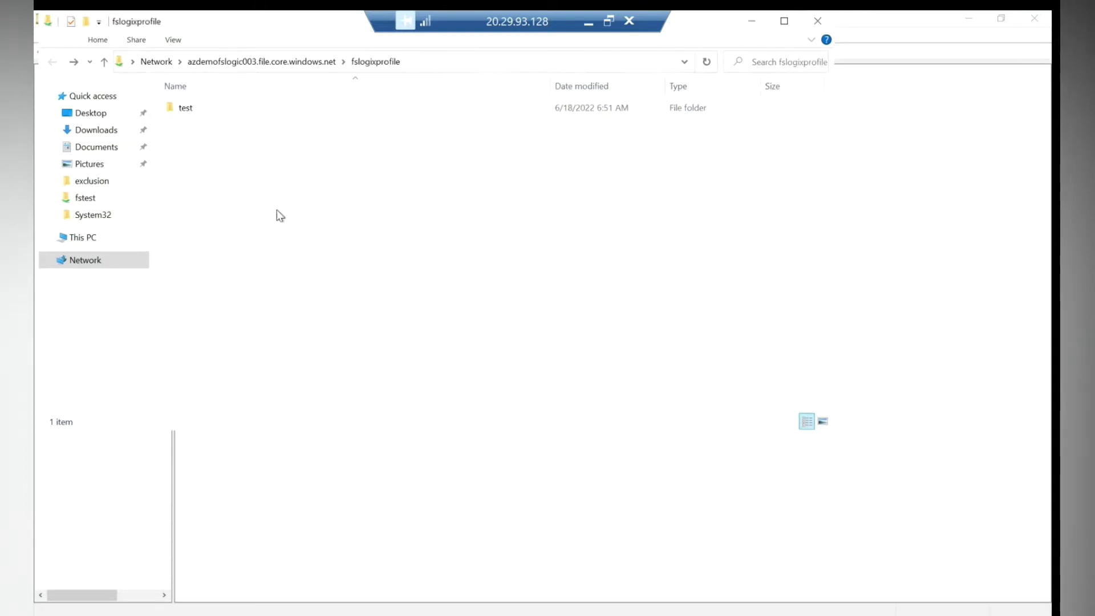
pyautogui.rightClick(232, 162)
pyautogui.click(256, 259)
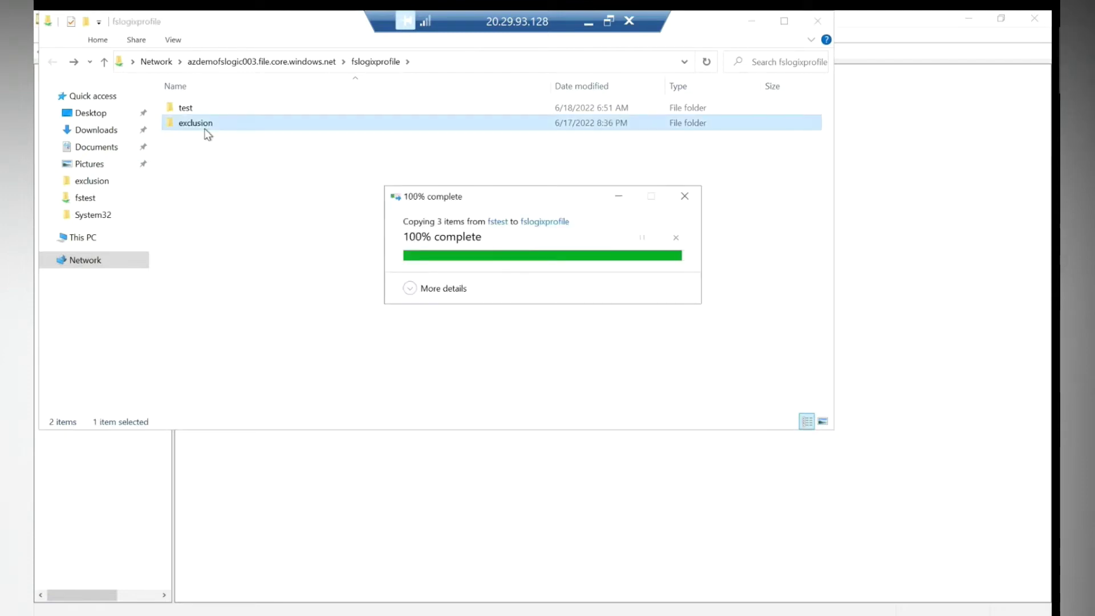
pyautogui.doubleClick(205, 128)
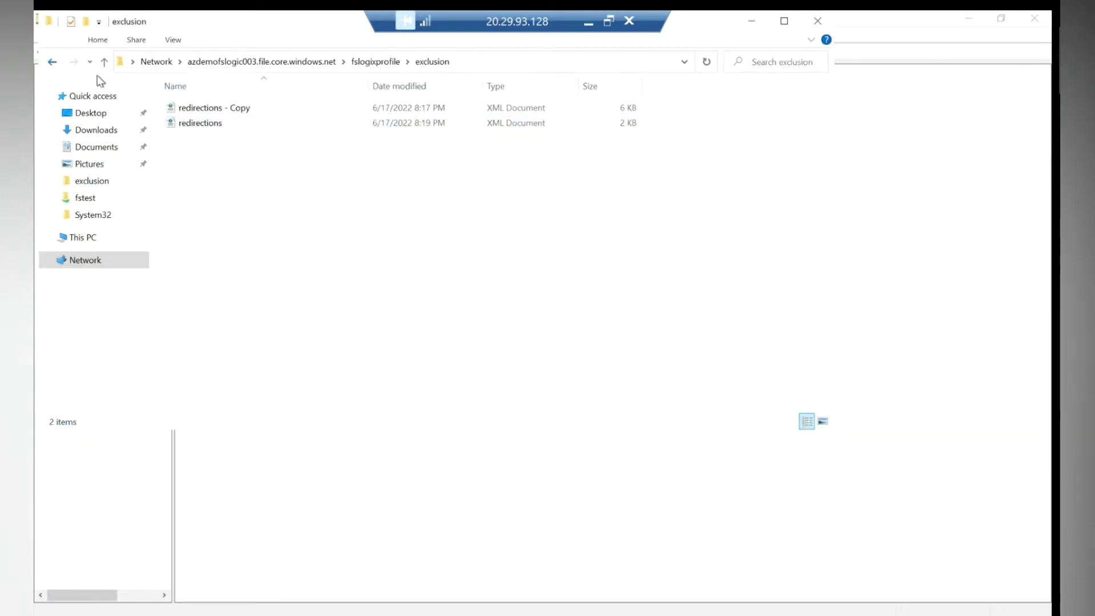
# Open editable Security permissions for the exclusion folder in fslogixprofile.
pyautogui.click(52, 61)
pyautogui.rightClick(194, 109)
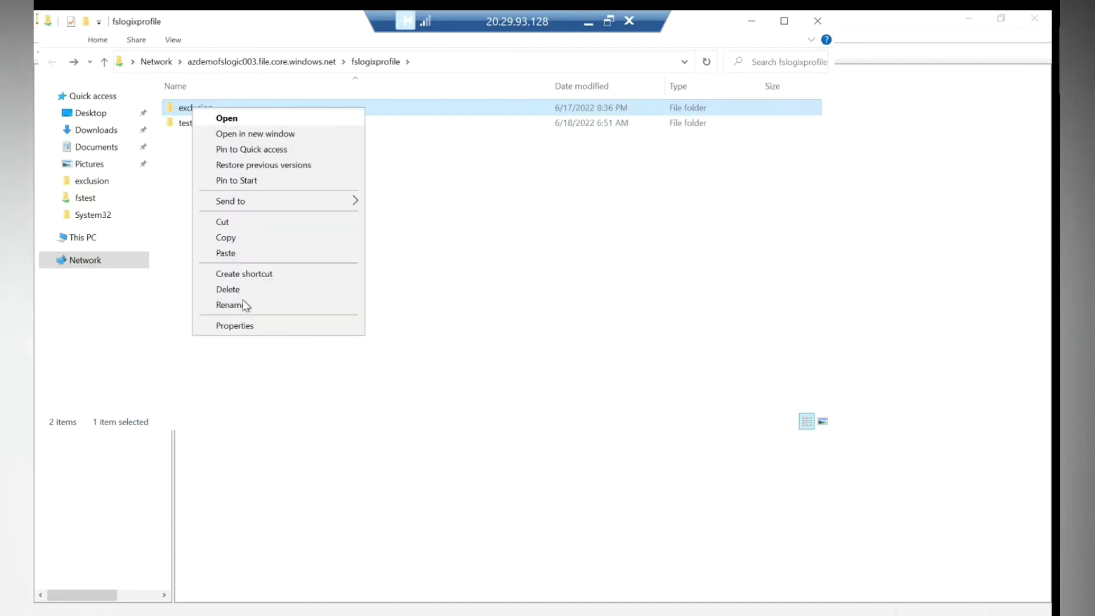
pyautogui.click(249, 329)
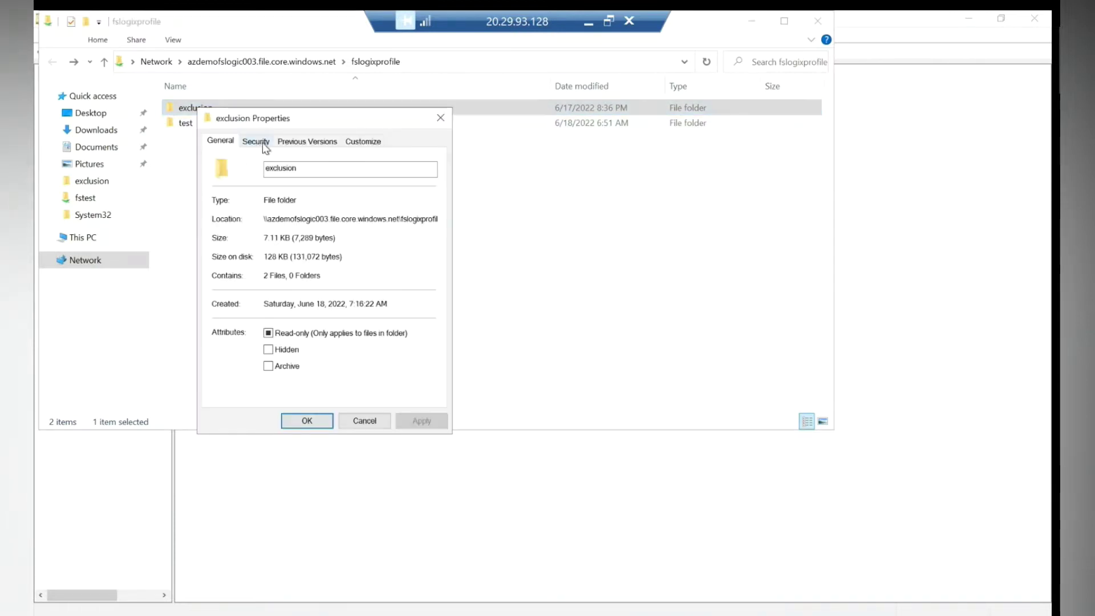
pyautogui.click(263, 142)
pyautogui.click(398, 251)
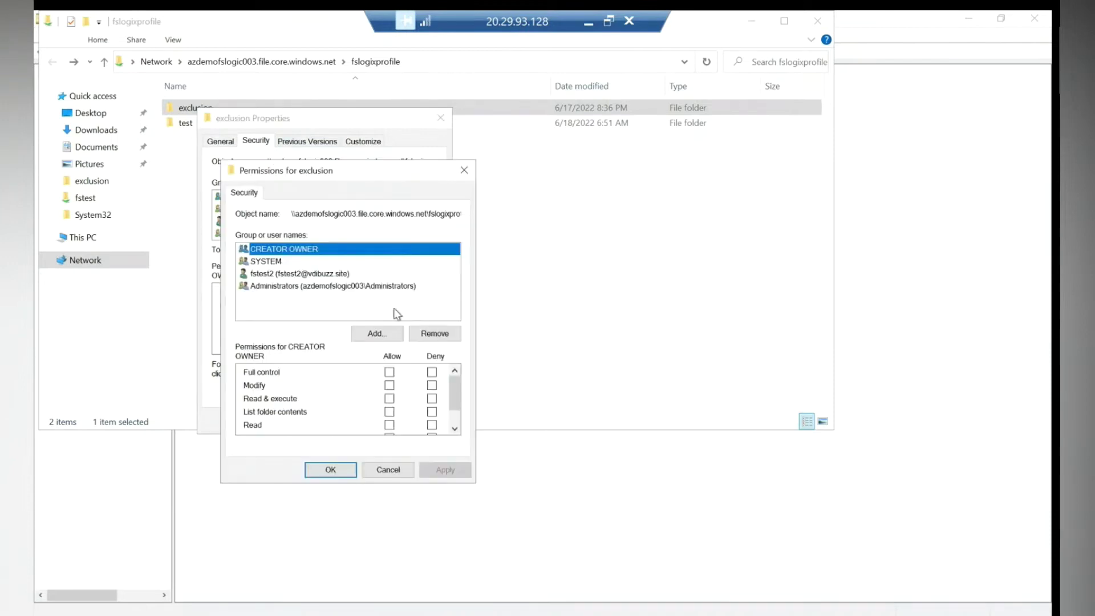
# Add 'domain users' to the exclusion folder's permissions, save, and bring up Advanced security.
pyautogui.click(379, 336)
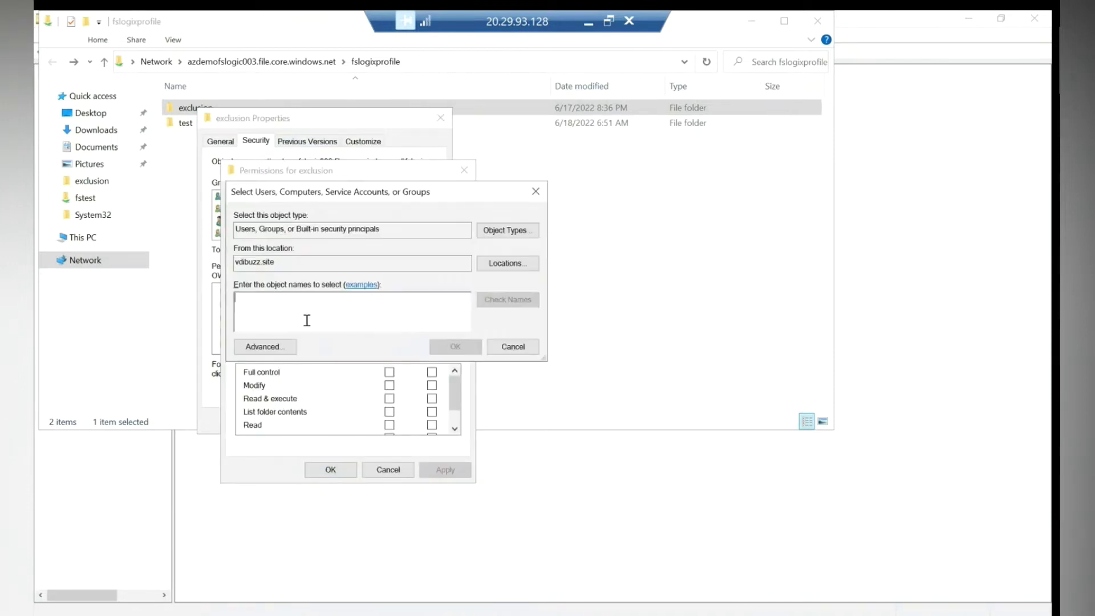
pyautogui.write('domain users')
pyautogui.click(505, 301)
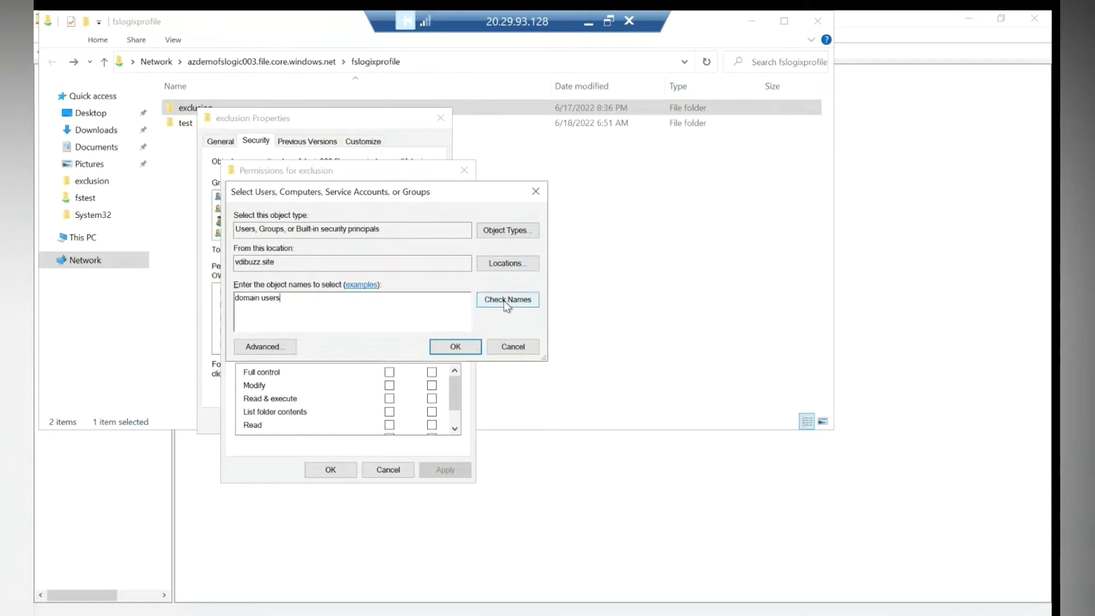
pyautogui.click(455, 346)
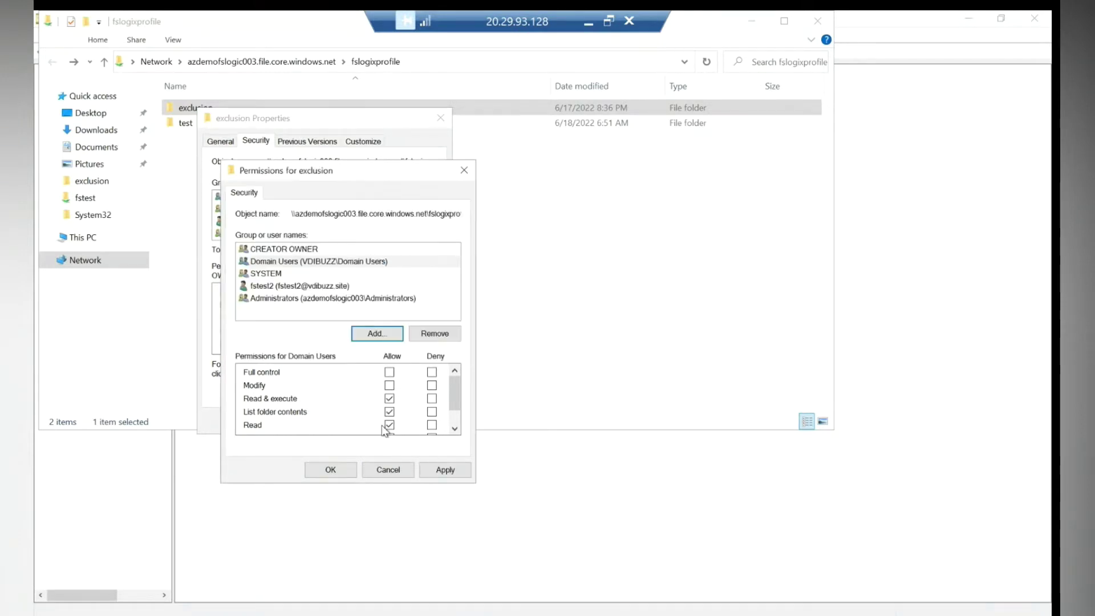
pyautogui.click(332, 471)
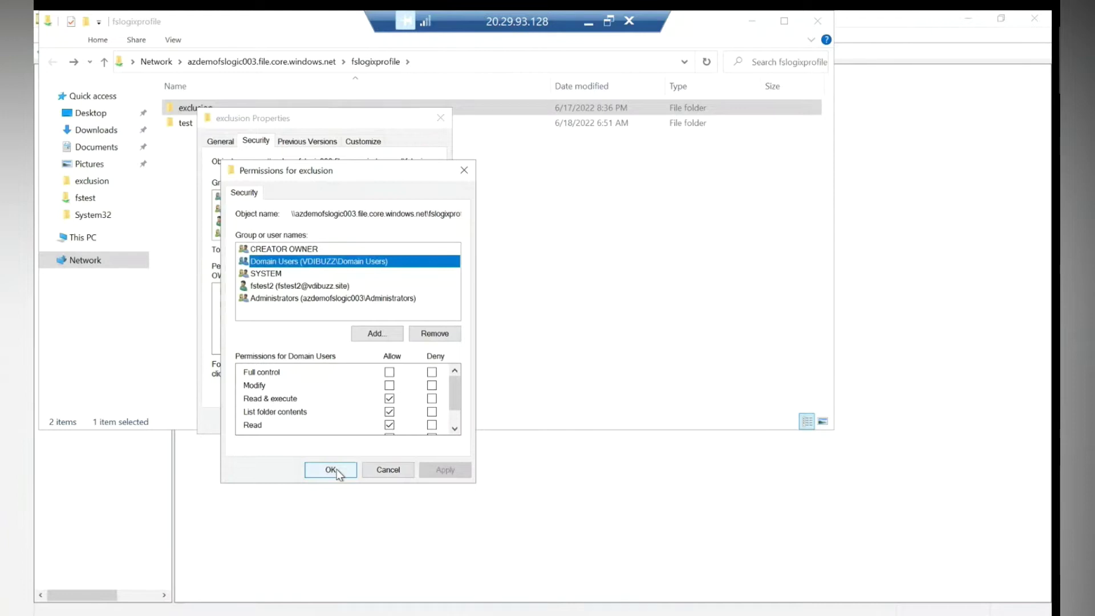
pyautogui.click(410, 367)
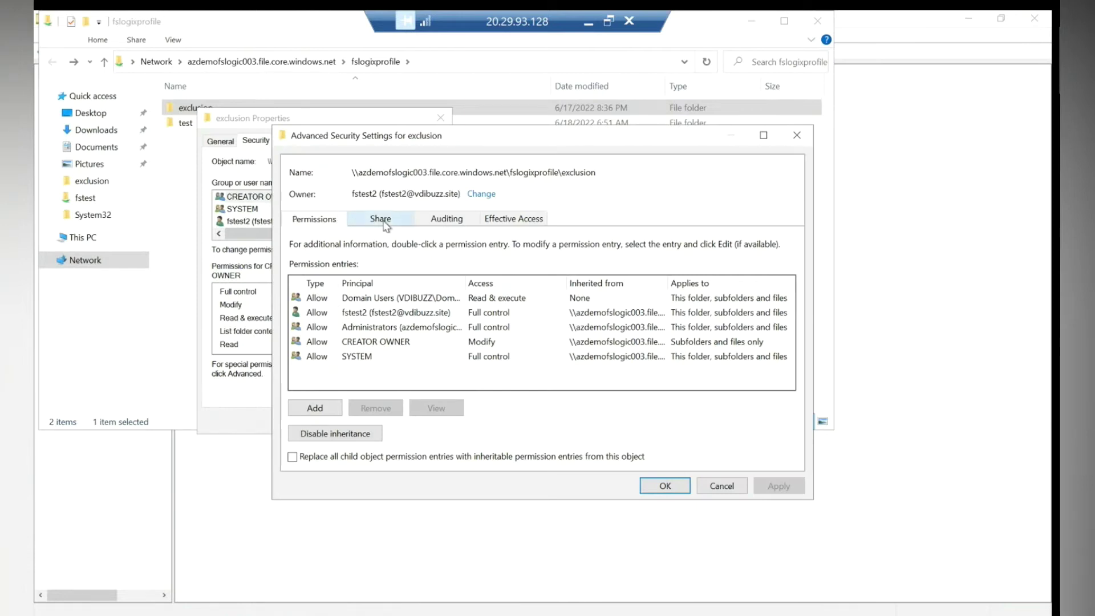
# Keep Domain Users at Read & execute for 'This folder, subfolders and files', then close all security dialogs.
pyautogui.click(385, 225)
pyautogui.click(323, 226)
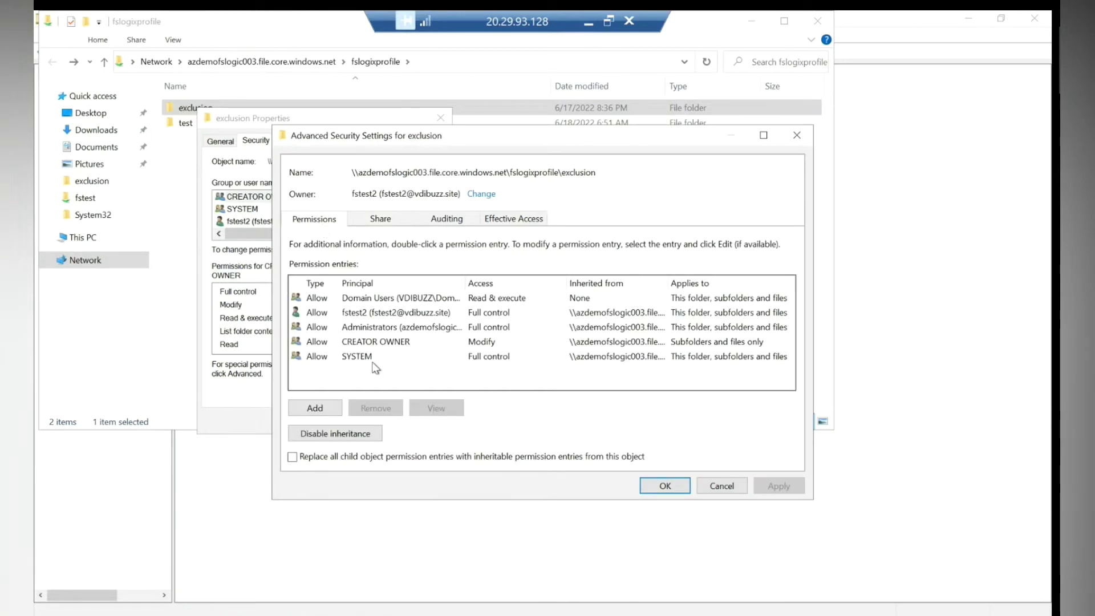
pyautogui.click(361, 298)
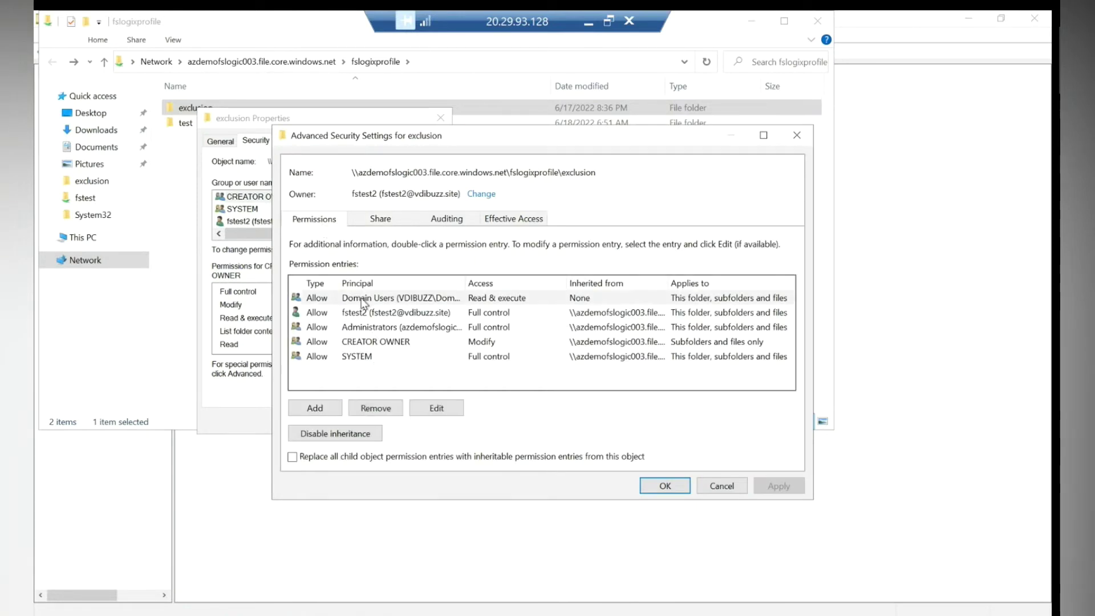
pyautogui.click(434, 408)
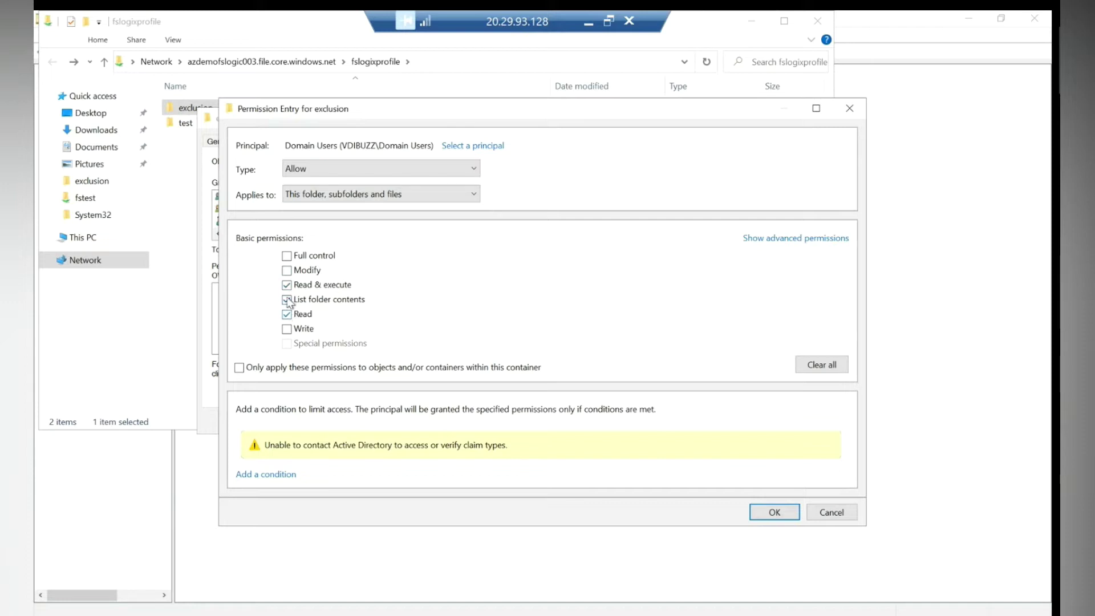
pyautogui.click(287, 284)
pyautogui.click(287, 284)
pyautogui.click(333, 194)
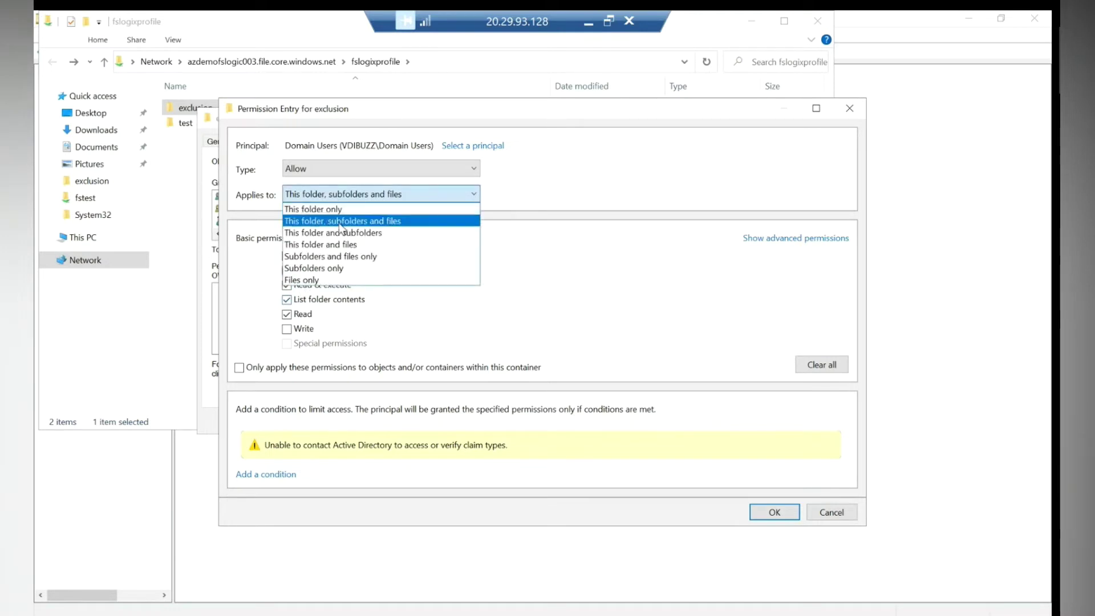
pyautogui.click(342, 221)
pyautogui.click(774, 513)
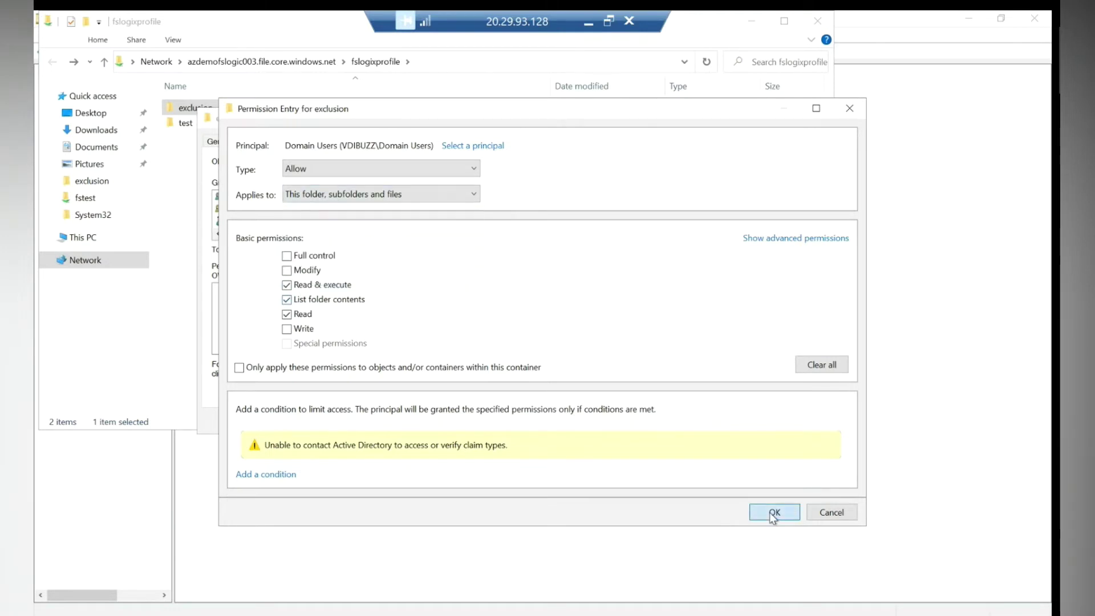
pyautogui.click(663, 485)
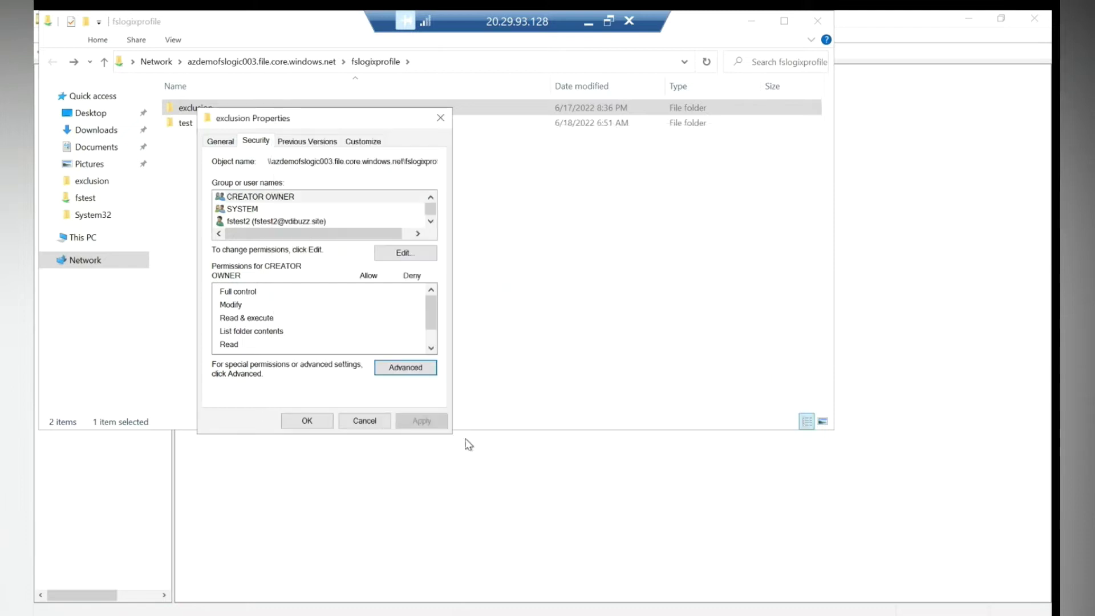
pyautogui.click(308, 420)
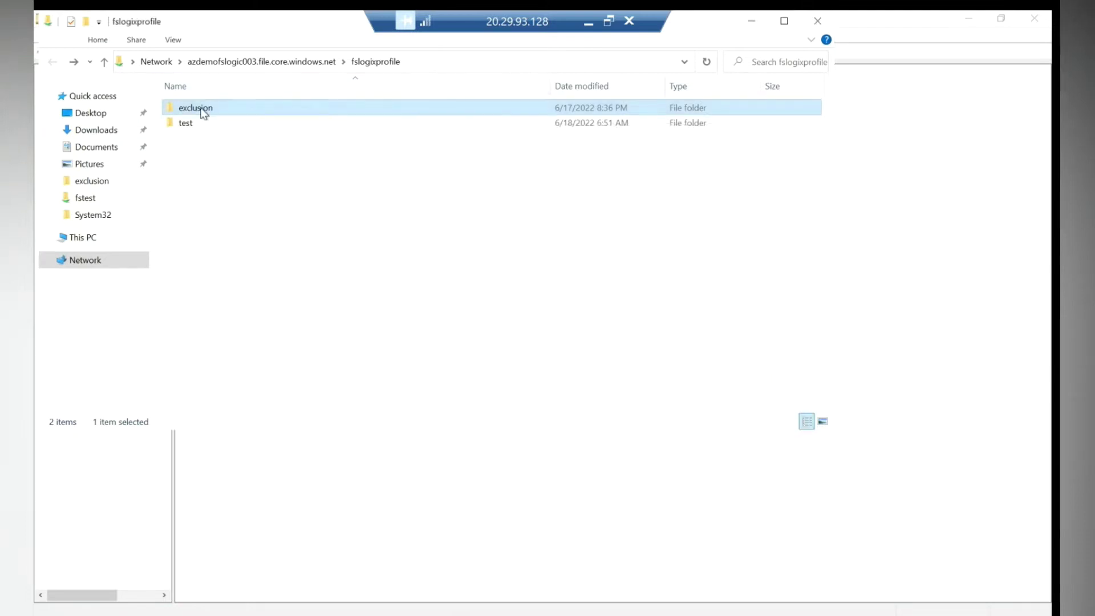
# Open the exclusion folder and copy its network path from the address bar.
pyautogui.doubleClick(204, 114)
pyautogui.click(420, 62)
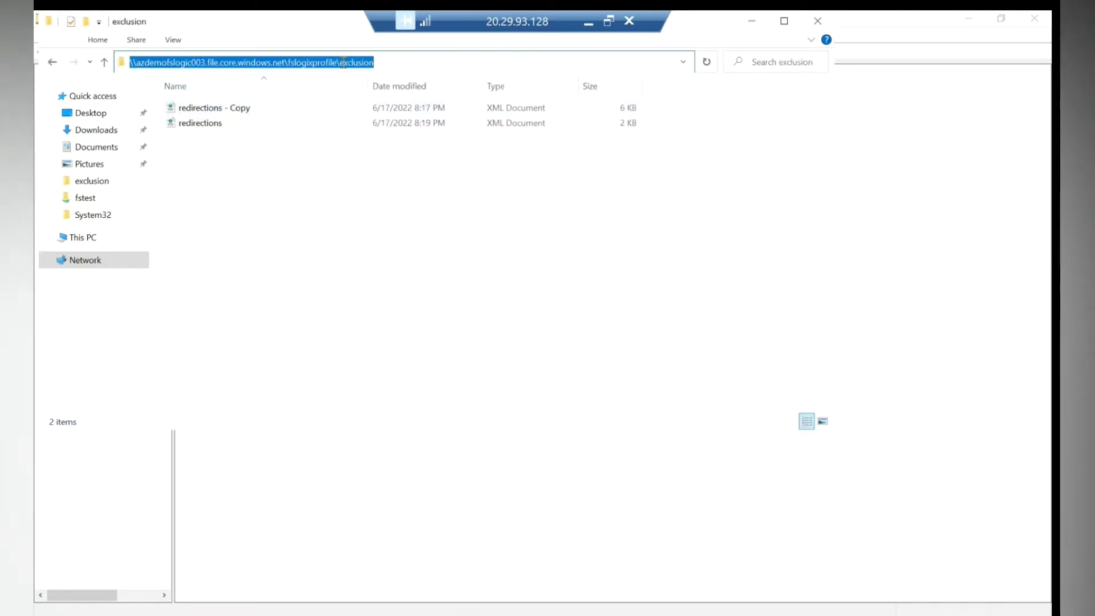
pyautogui.rightClick(344, 63)
pyautogui.click(368, 108)
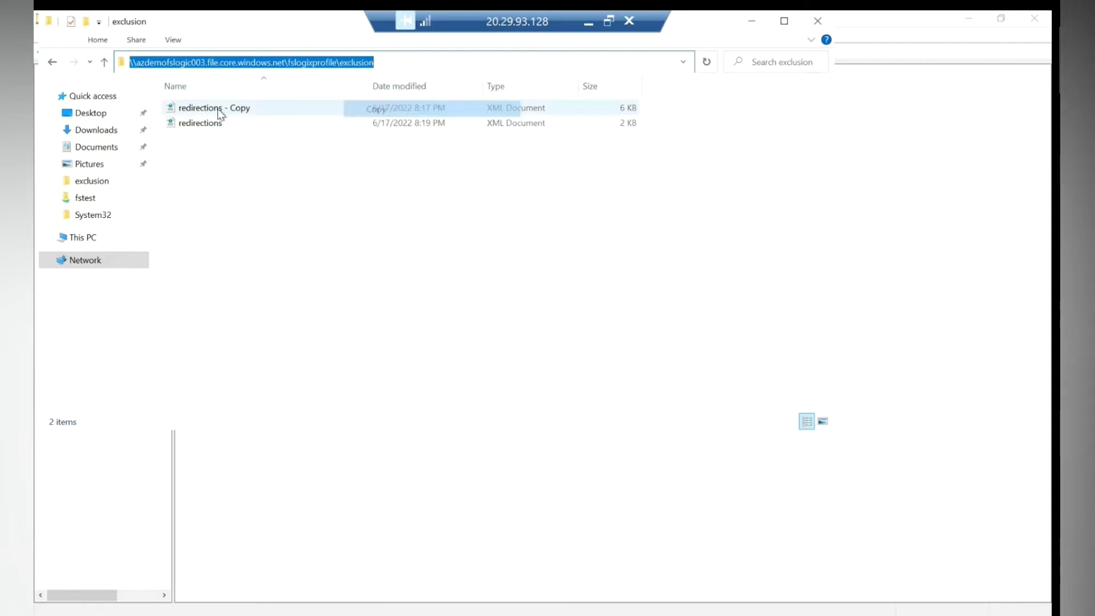
# Permanently delete the 'redirections - Copy' file from the exclusion folder.
pyautogui.click(220, 113)
pyautogui.press('Delete')
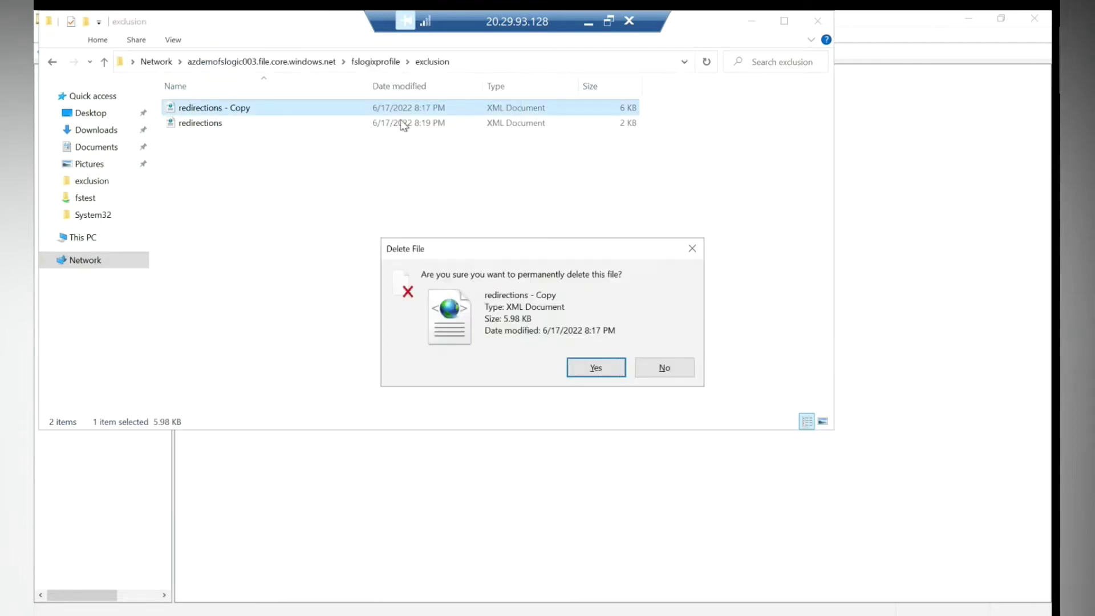
pyautogui.click(595, 367)
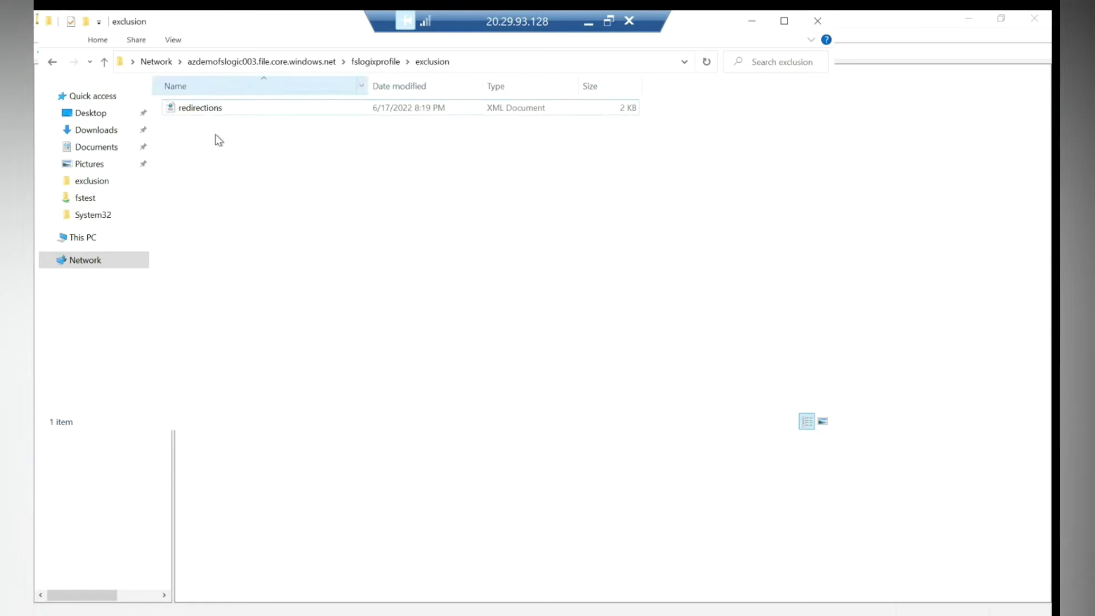
pyautogui.press('super+x')
# Launch Notepad via Run and drag redirections.xml into it.
pyautogui.click(100, 564)
pyautogui.write('notepad')
pyautogui.press('Return')
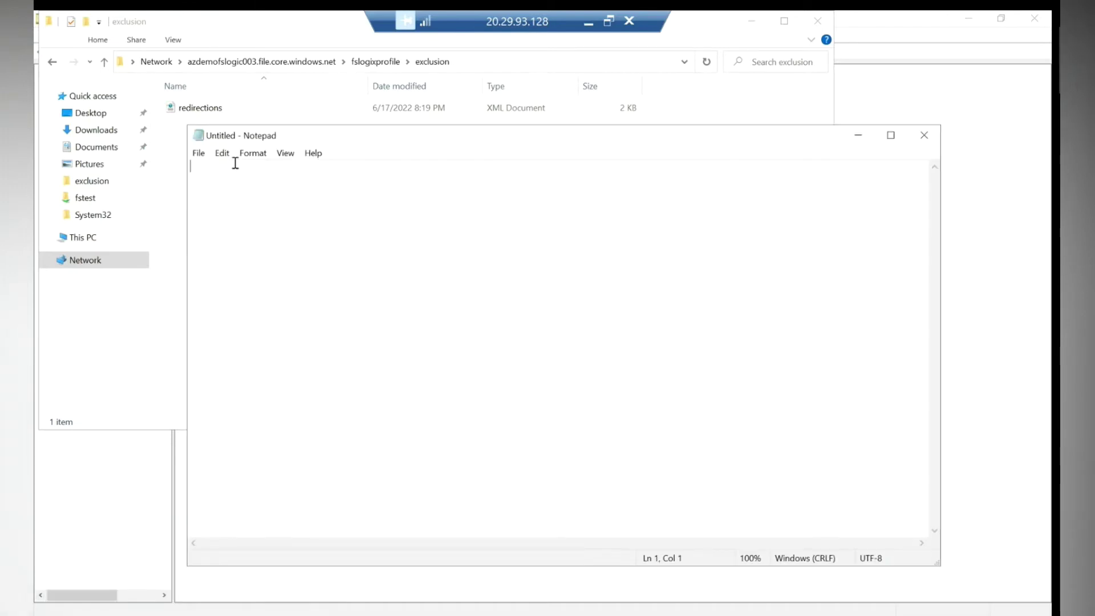
pyautogui.moveTo(215, 114); pyautogui.dragTo(312, 241)
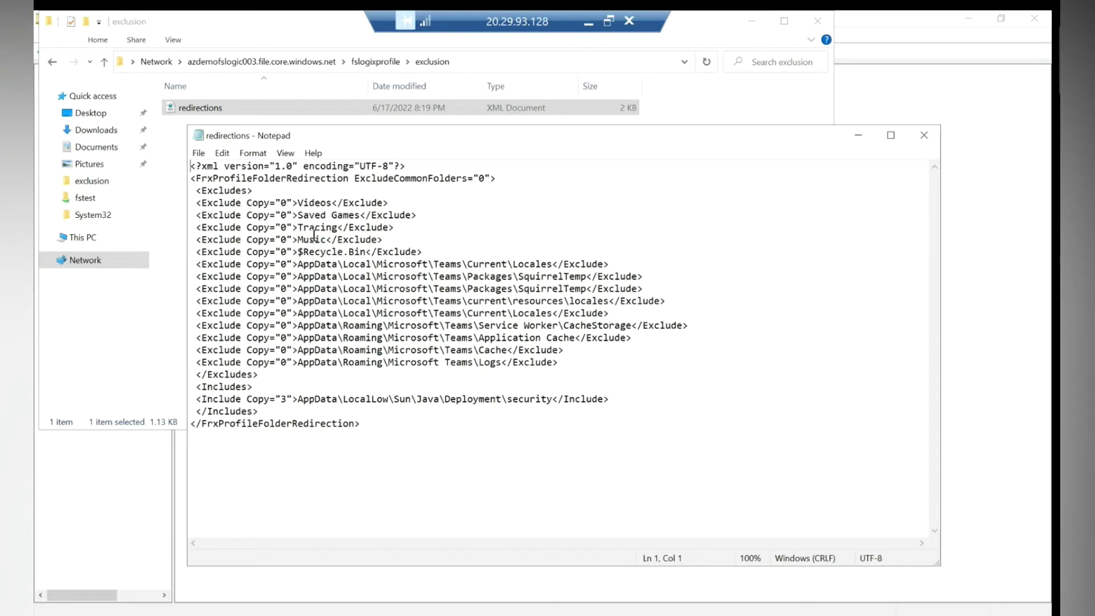
# Highlight the Videos, $Recycle.Bin and Music exclusion entries, then close Notepad.
pyautogui.moveTo(333, 203); pyautogui.dragTo(297, 203)
pyautogui.moveTo(365, 251); pyautogui.dragTo(298, 239)
pyautogui.click(336, 239)
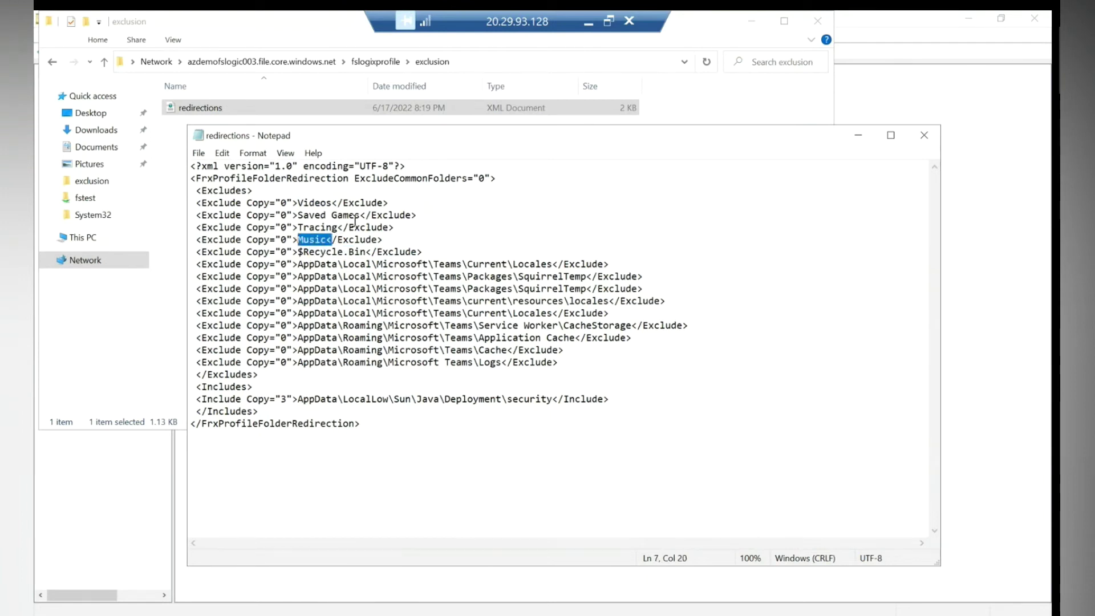
pyautogui.moveTo(332, 203); pyautogui.dragTo(308, 202)
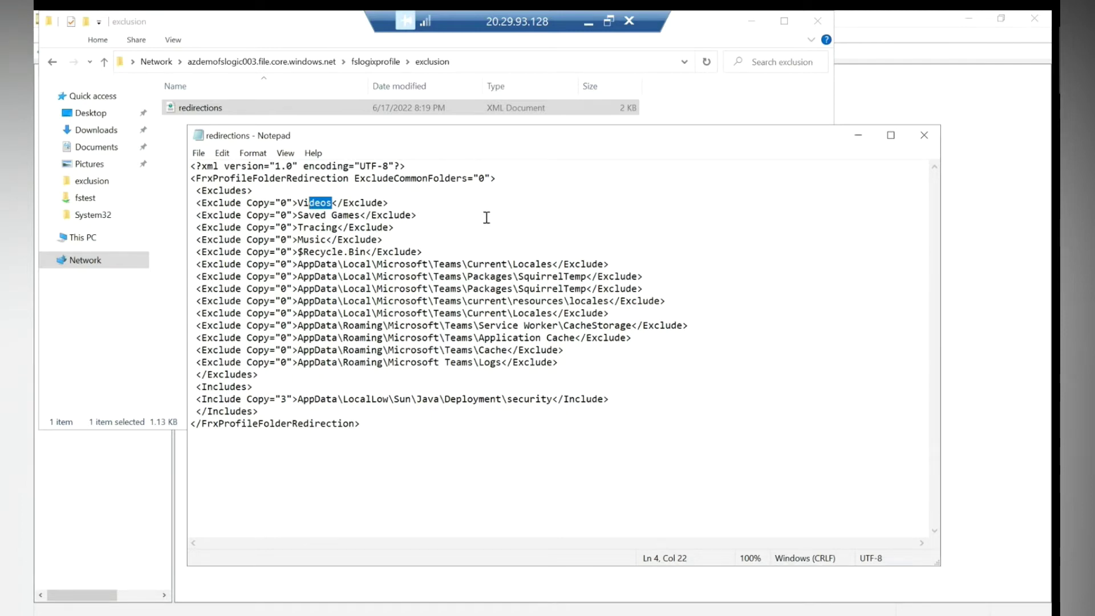
pyautogui.click(924, 135)
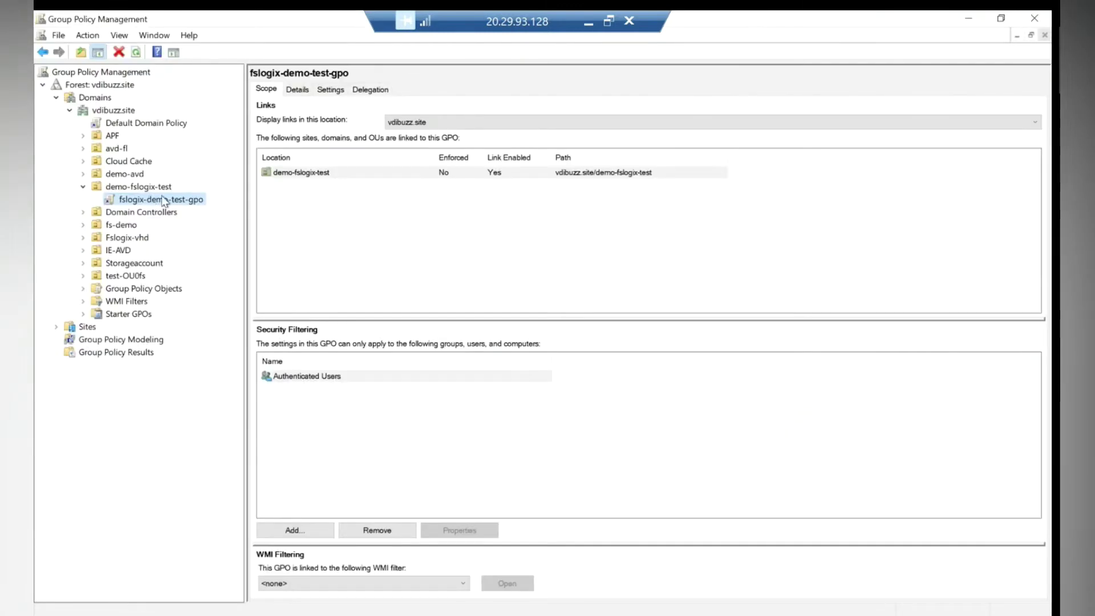
# Edit fslogix-demo-test-gpo and expand Computer Configuration > Policies > Administrative Templates.
pyautogui.rightClick(163, 197)
pyautogui.click(180, 208)
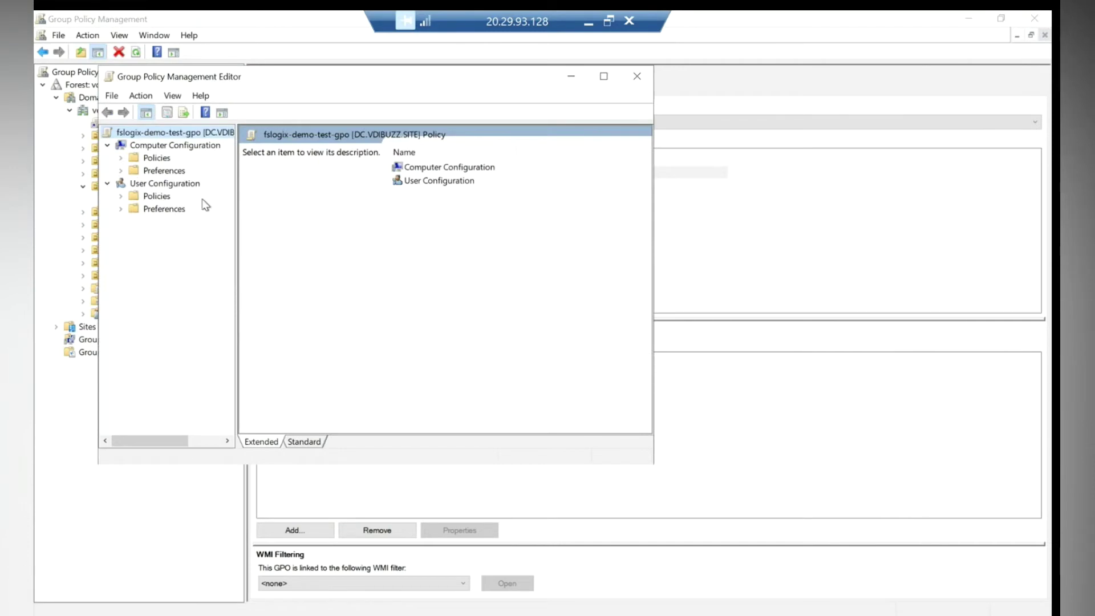
pyautogui.doubleClick(442, 168)
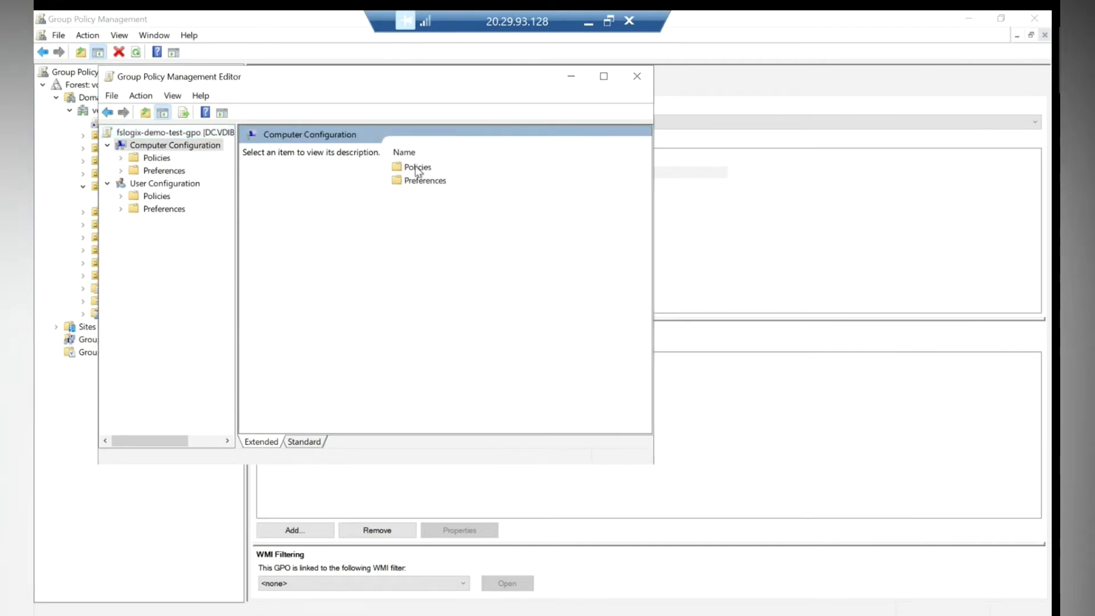
pyautogui.doubleClick(418, 167)
pyautogui.doubleClick(433, 195)
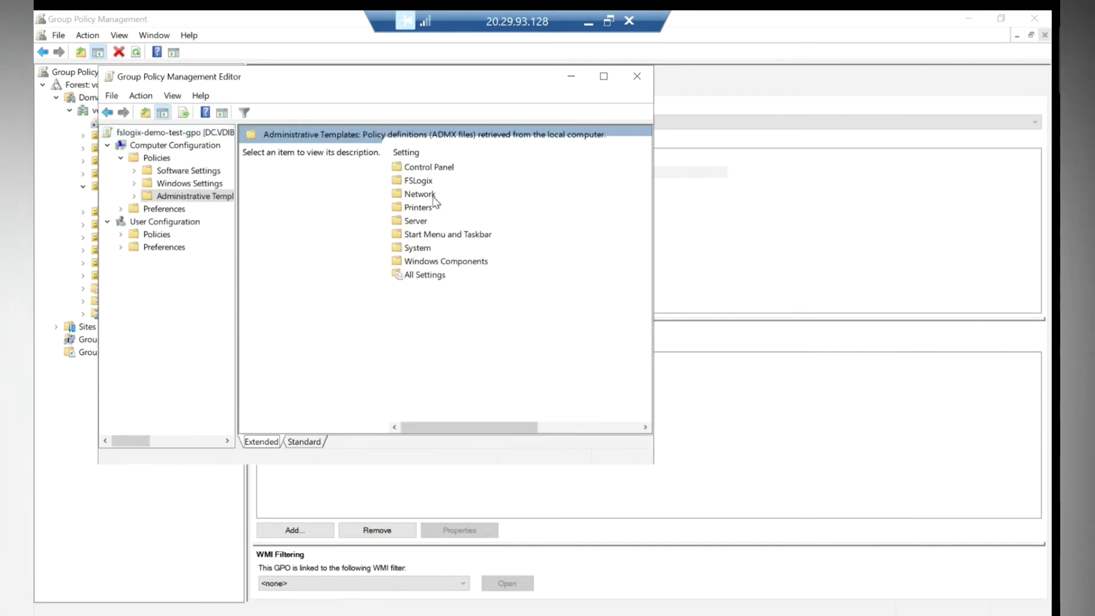
pyautogui.click(603, 75)
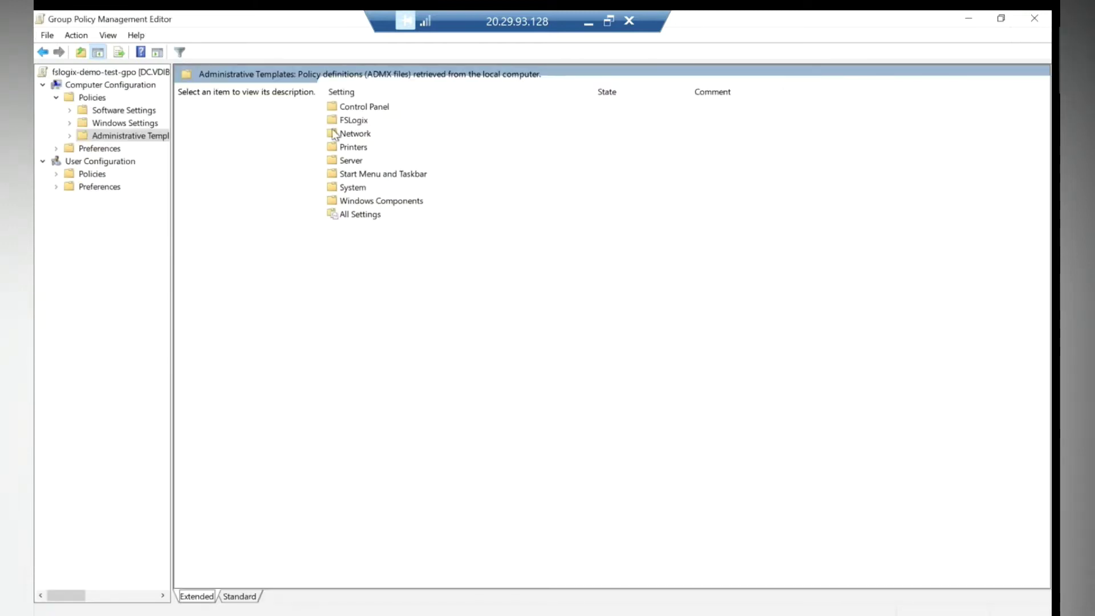
# Open the FSLogix > Profile Containers > Advanced policy settings.
pyautogui.doubleClick(350, 120)
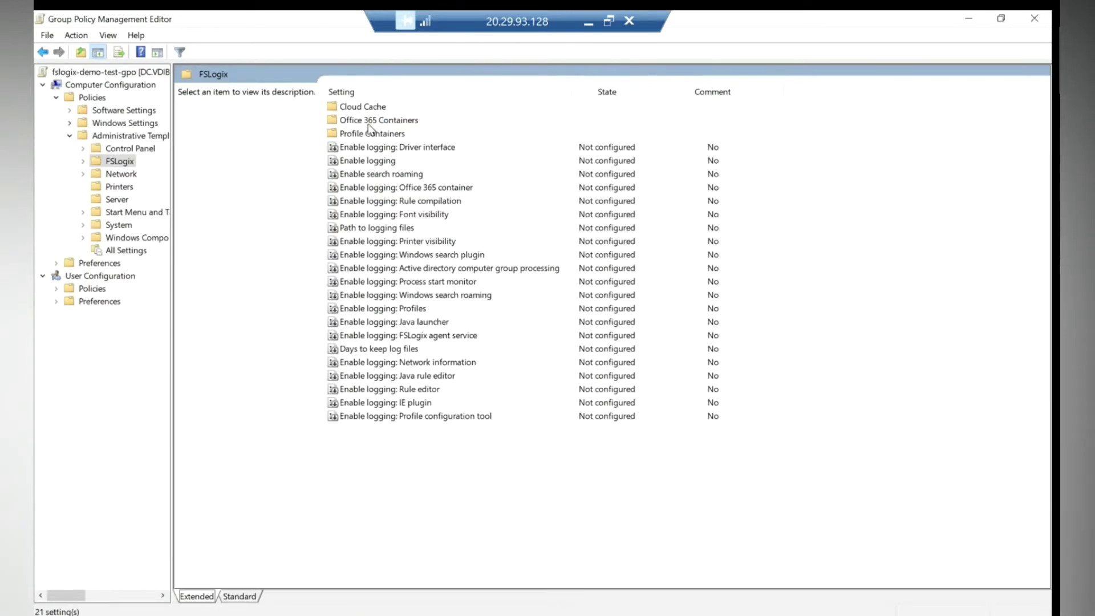
pyautogui.doubleClick(373, 134)
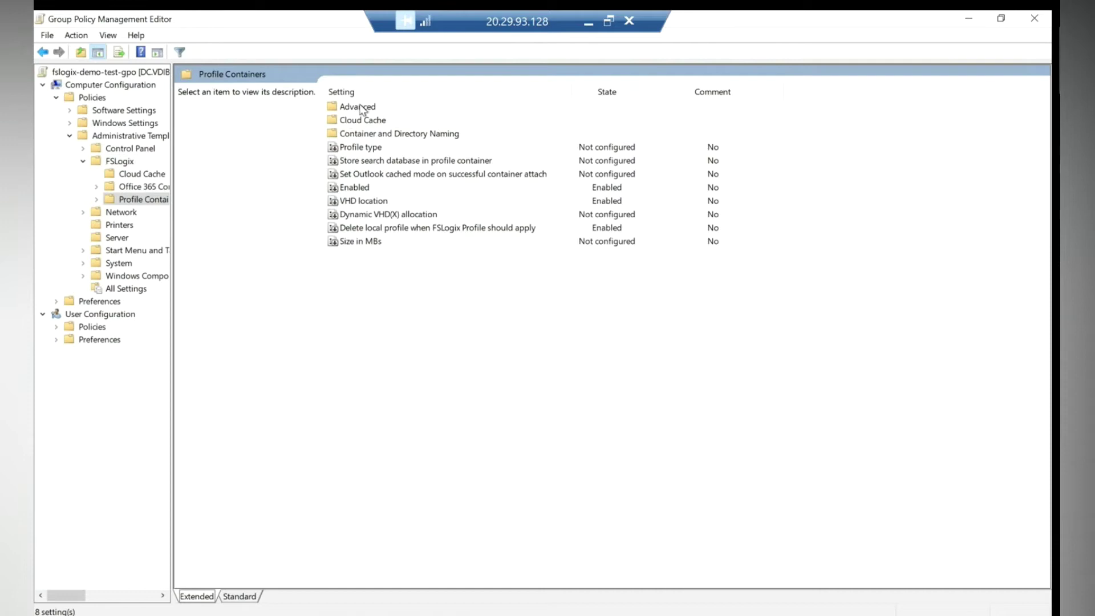
pyautogui.click(361, 107)
pyautogui.doubleClick(361, 108)
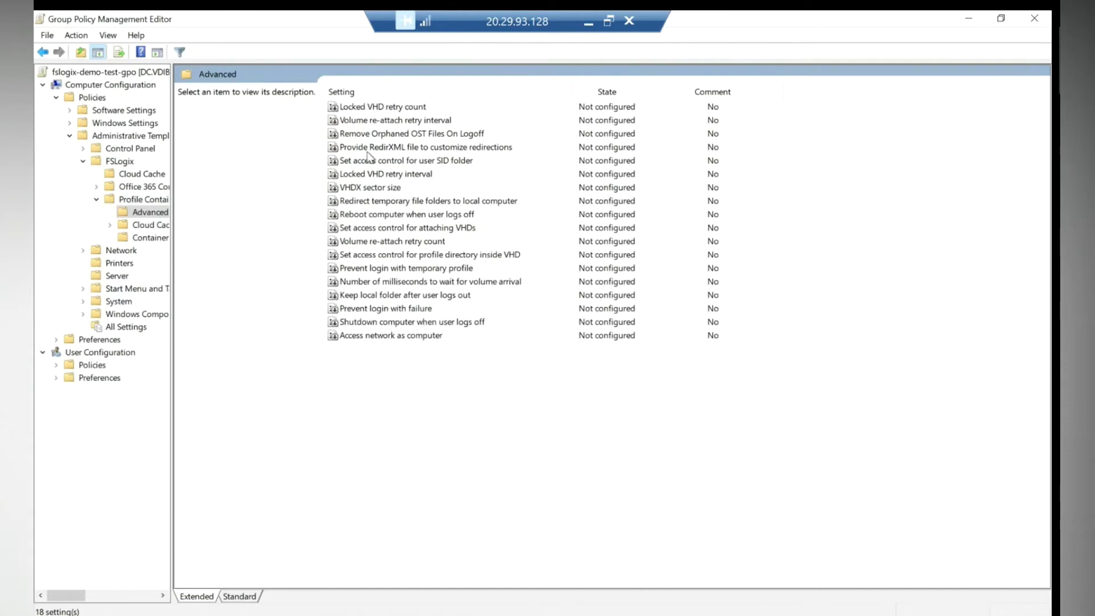
# Enable 'Provide RedirXML file to customize redirections' with the fslogixprofile exclusion folder UNC path.
pyautogui.doubleClick(367, 146)
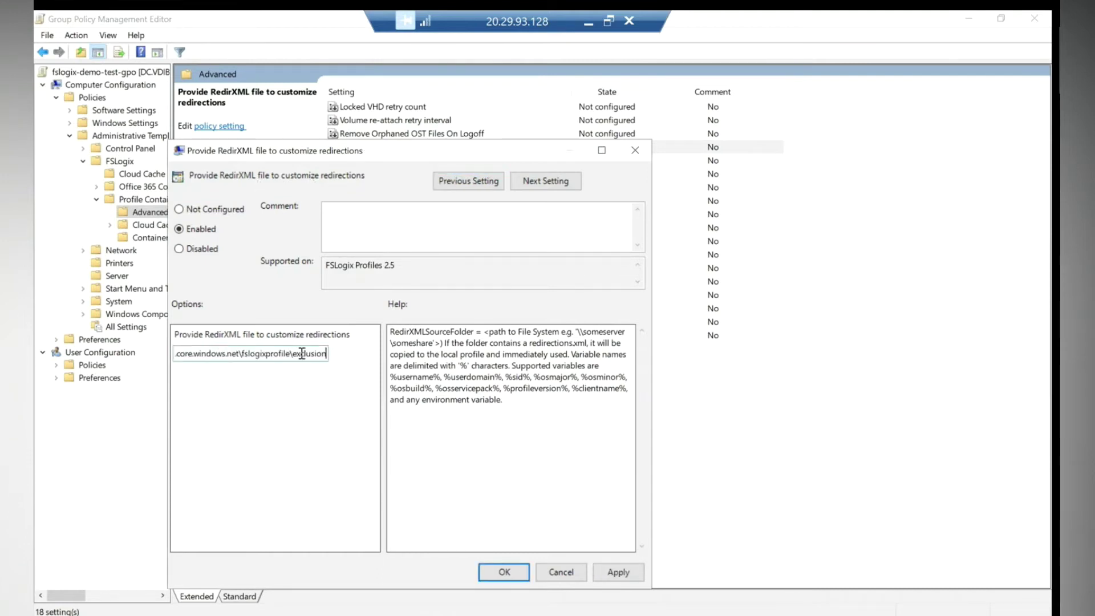
pyautogui.moveTo(297, 354); pyautogui.dragTo(293, 353)
pyautogui.click(317, 354)
pyautogui.click(616, 572)
pyautogui.click(504, 572)
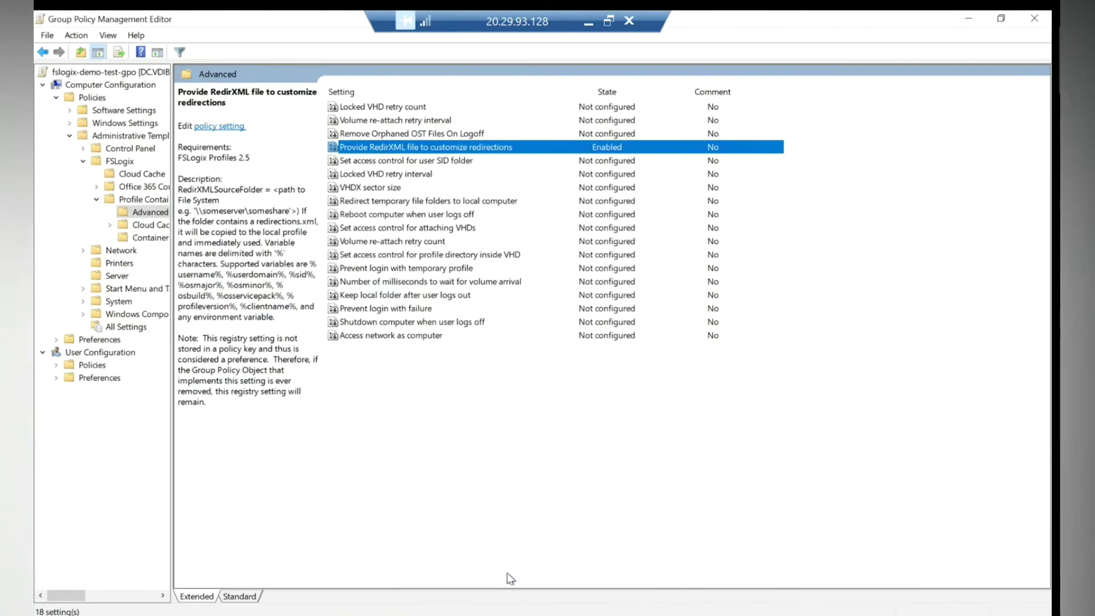
# Restart the demoazavd-0 session host virtual machine from its Azure VM page.
pyautogui.click(588, 22)
pyautogui.click(107, 248)
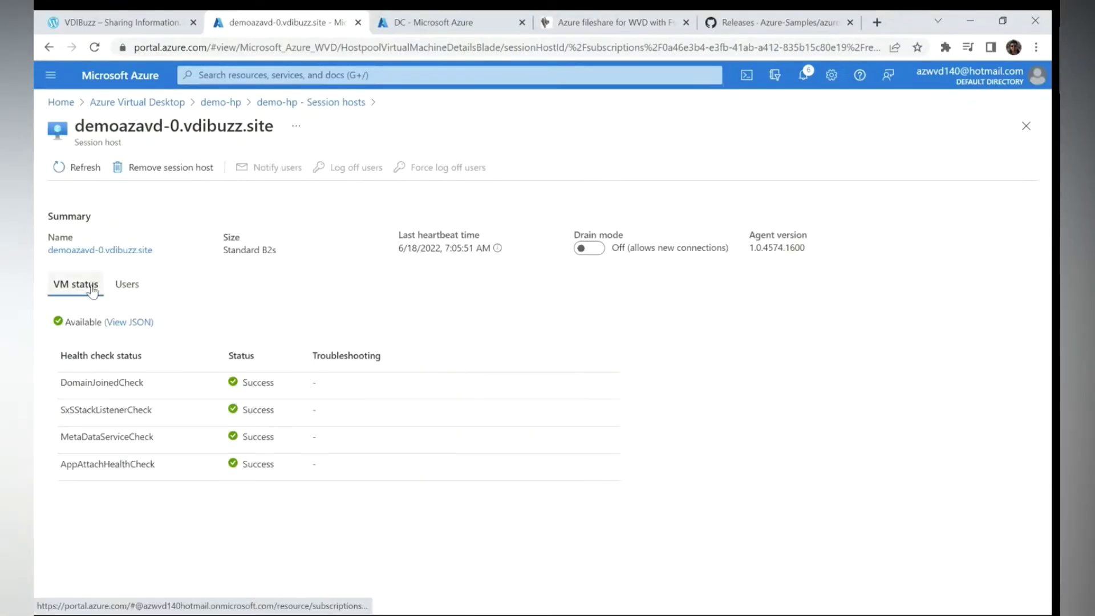
pyautogui.click(85, 248)
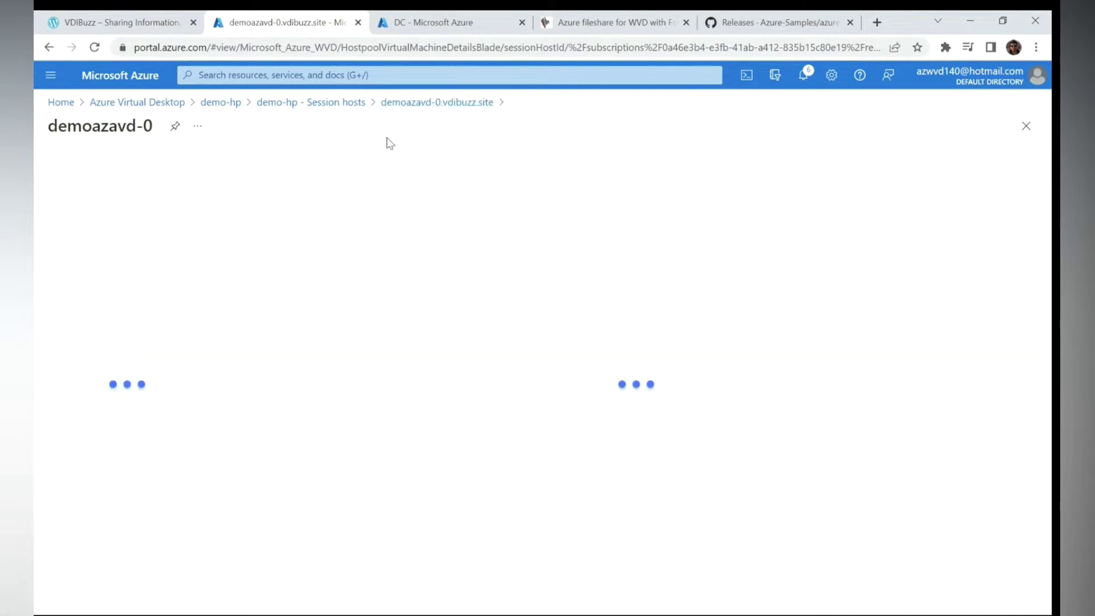
pyautogui.click(382, 167)
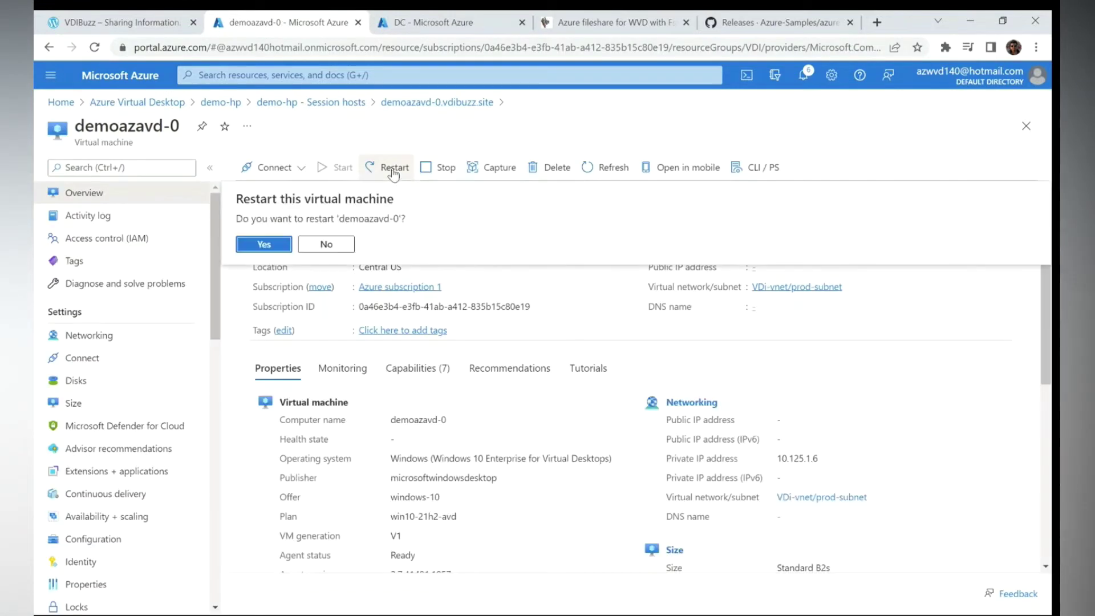
pyautogui.click(259, 245)
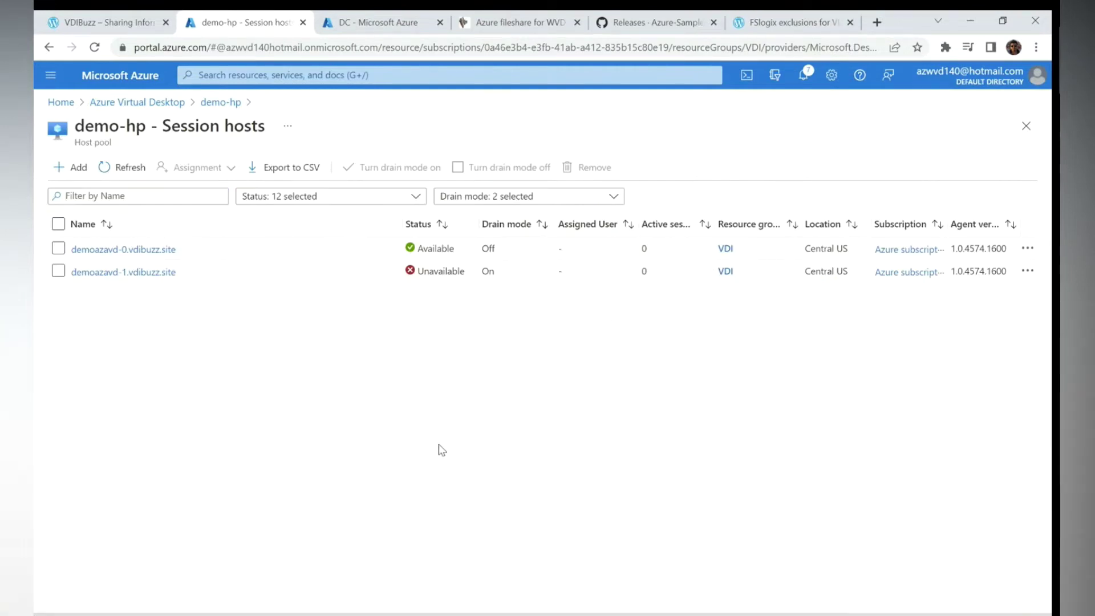
# Launch SessionDesktop in the web client, allow local resource access, and sign in with the test user's password.
pyautogui.press('super')
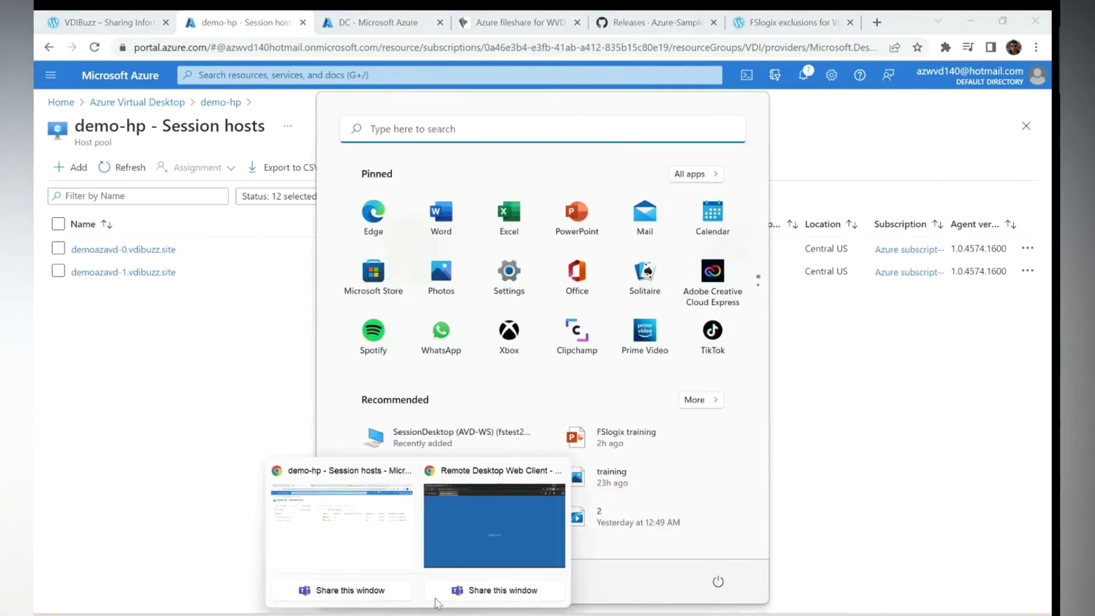
pyautogui.click(494, 525)
pyautogui.click(102, 199)
pyautogui.click(641, 426)
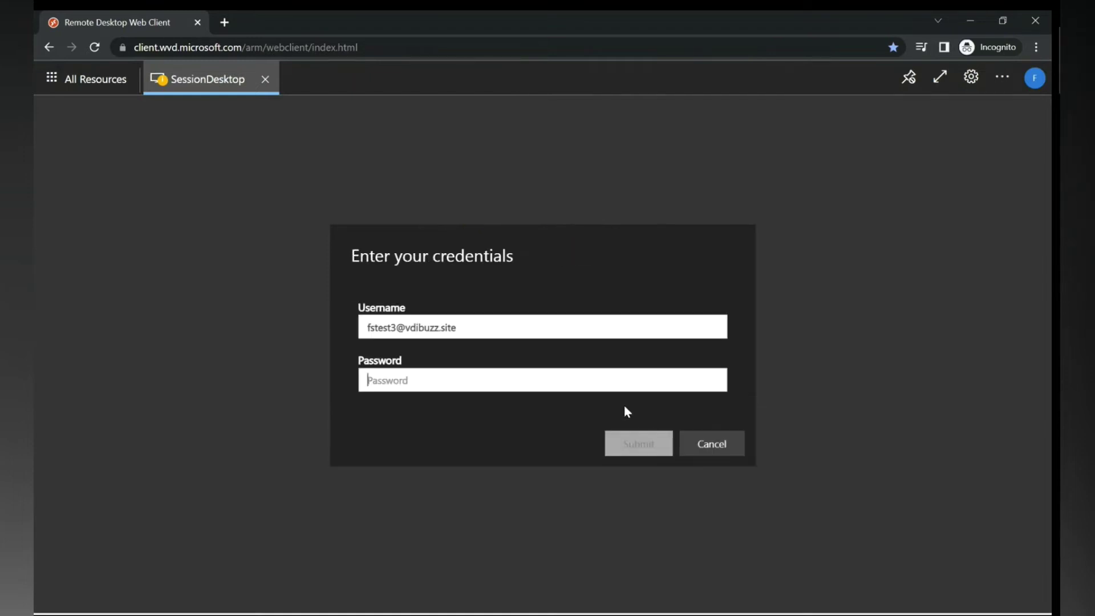
pyautogui.click(551, 386)
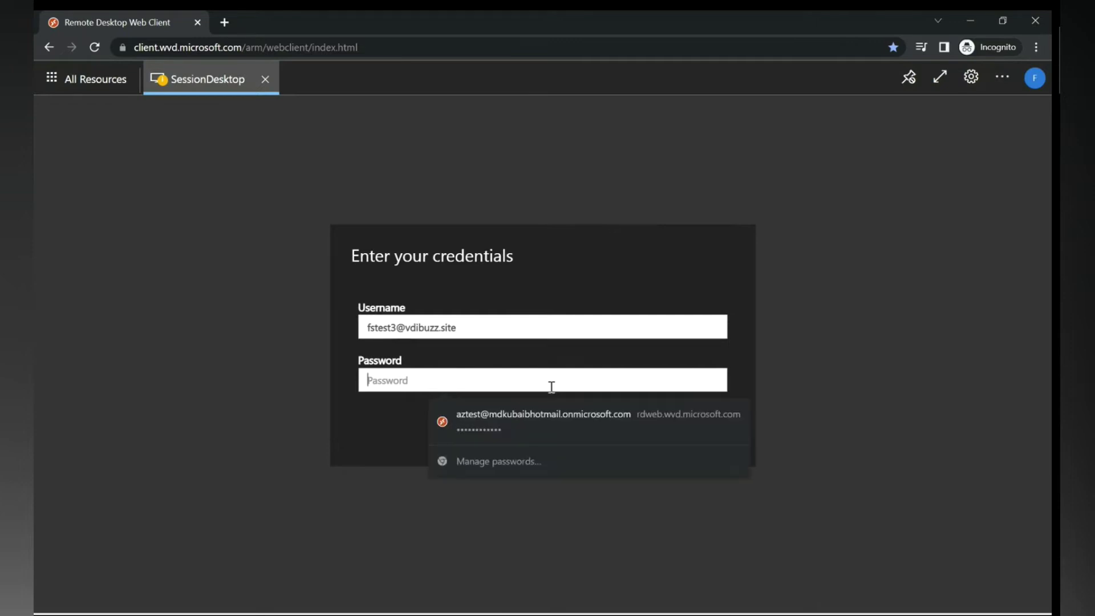
pyautogui.write('•')
pyautogui.press('Return')
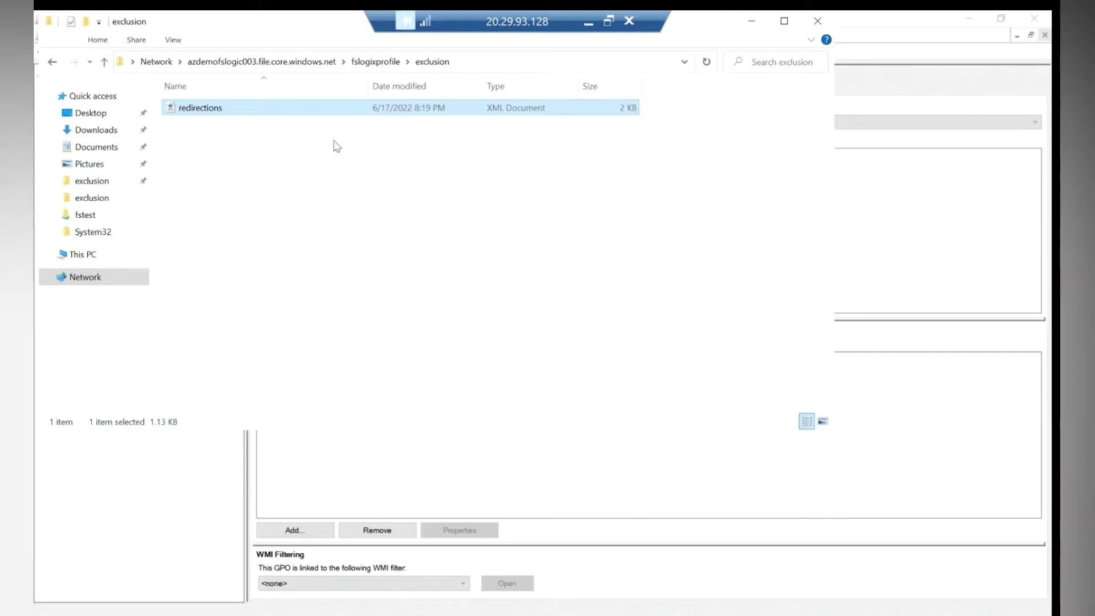
# Open the test user's S-1-5-21… folder on fslogixprofile to see its 135,168 KB profile disk, then minimize Explorer.
pyautogui.rightClick(349, 170)
pyautogui.click(52, 62)
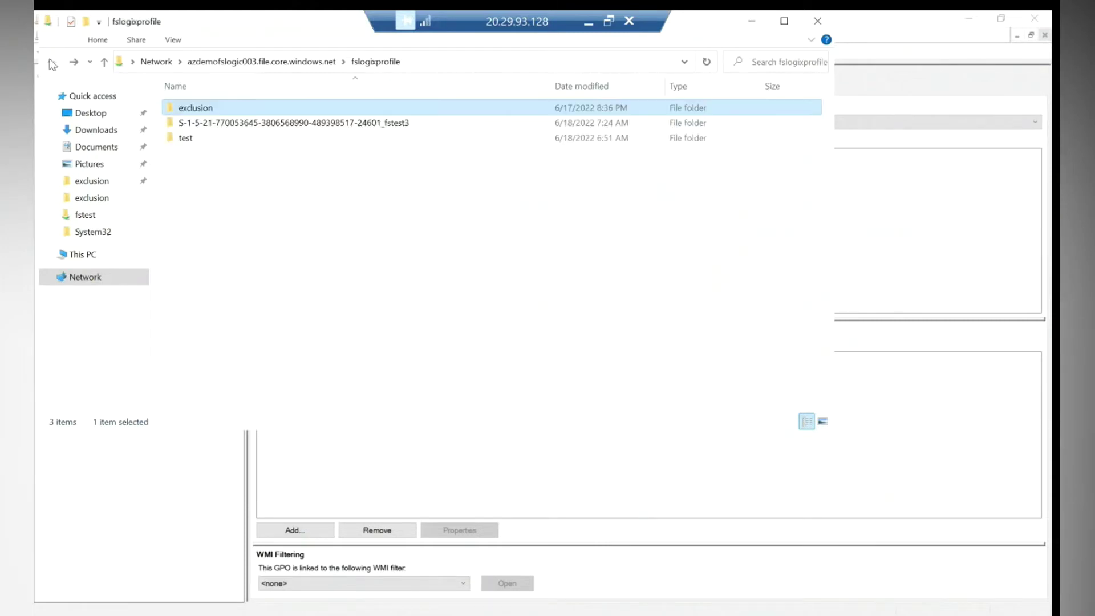
pyautogui.doubleClick(298, 126)
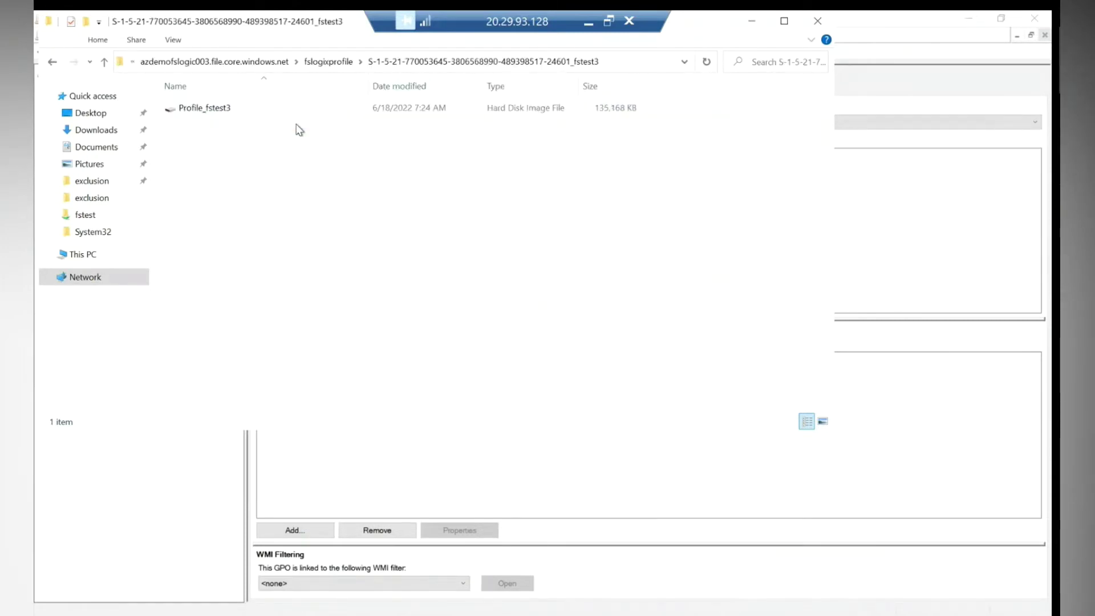
pyautogui.click(750, 25)
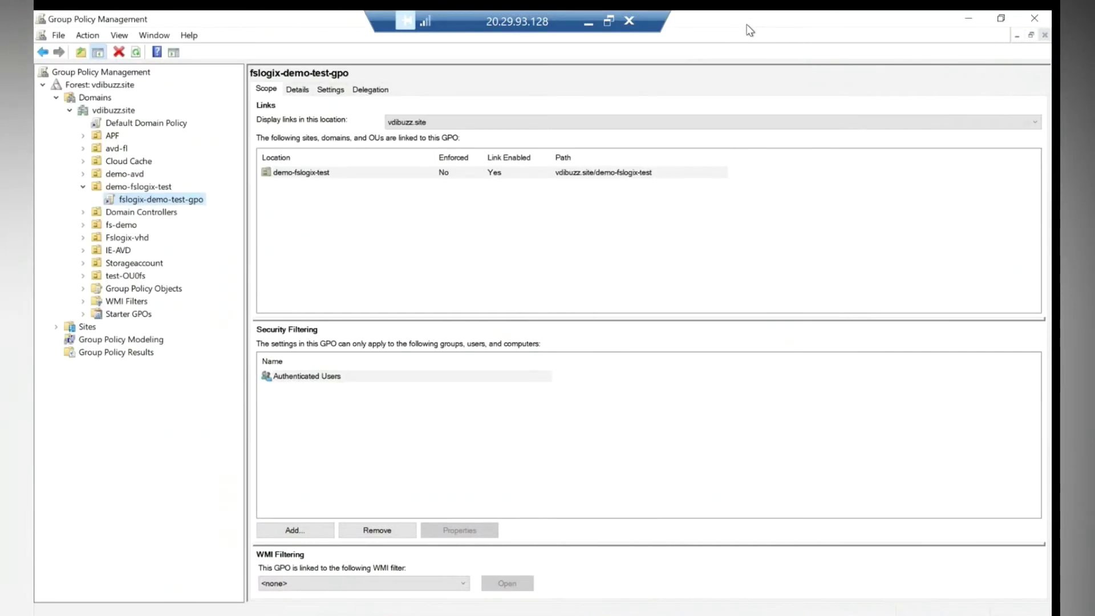
# Minimize the admin remote session so the test user's SessionDesktop shows its profile loading.
pyautogui.click(590, 27)
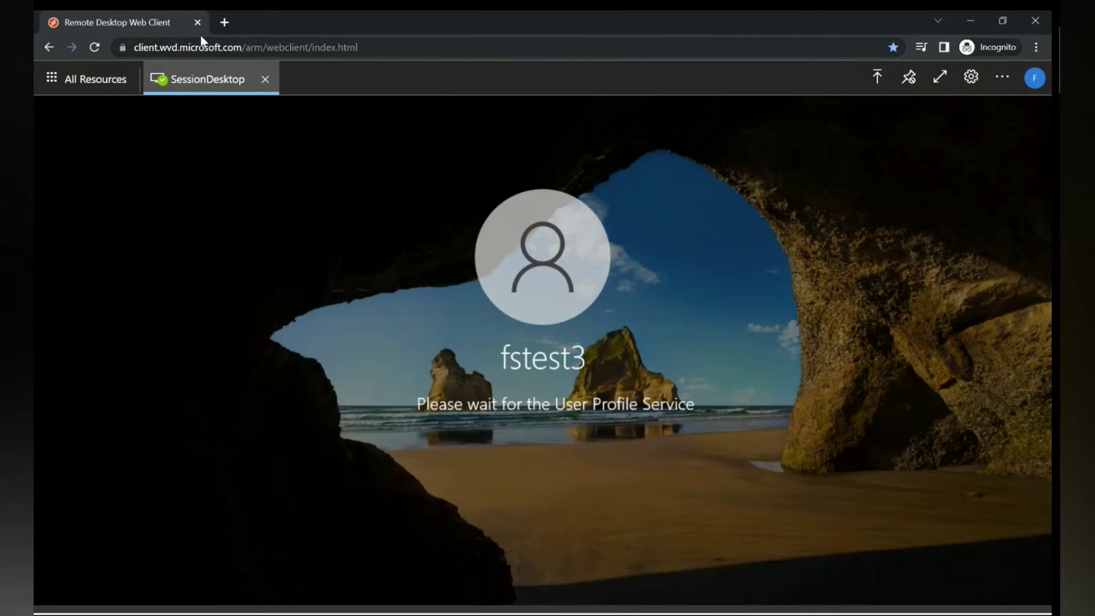
# Search YouTube for 'vdibuzz' in a new tab and open the VDIBuzz channel page.
pyautogui.click(220, 24)
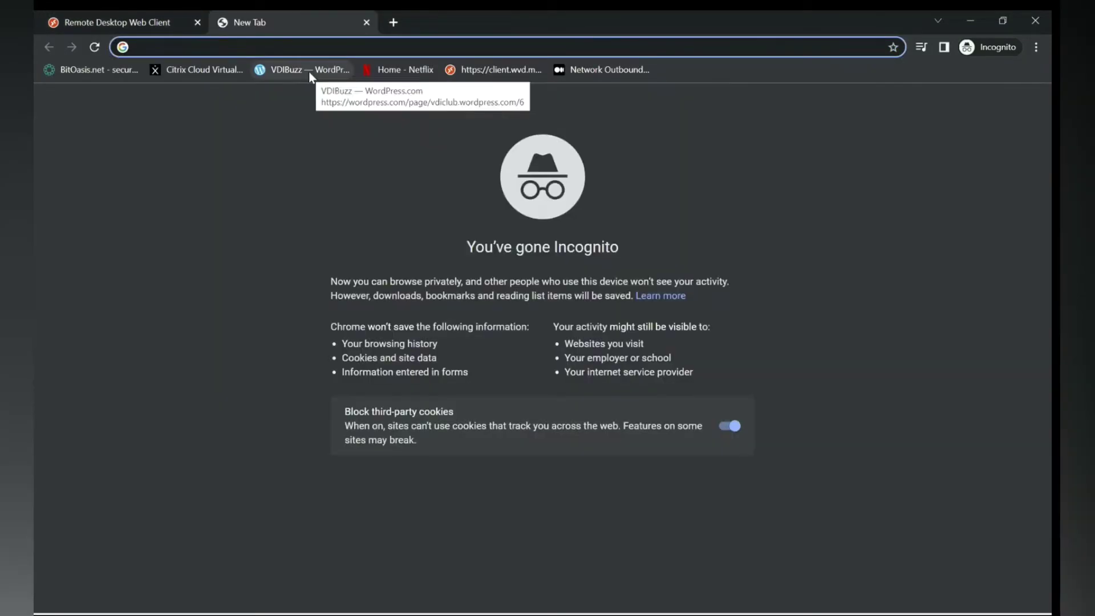
pyautogui.write('ypci')
pyautogui.press('Escape')
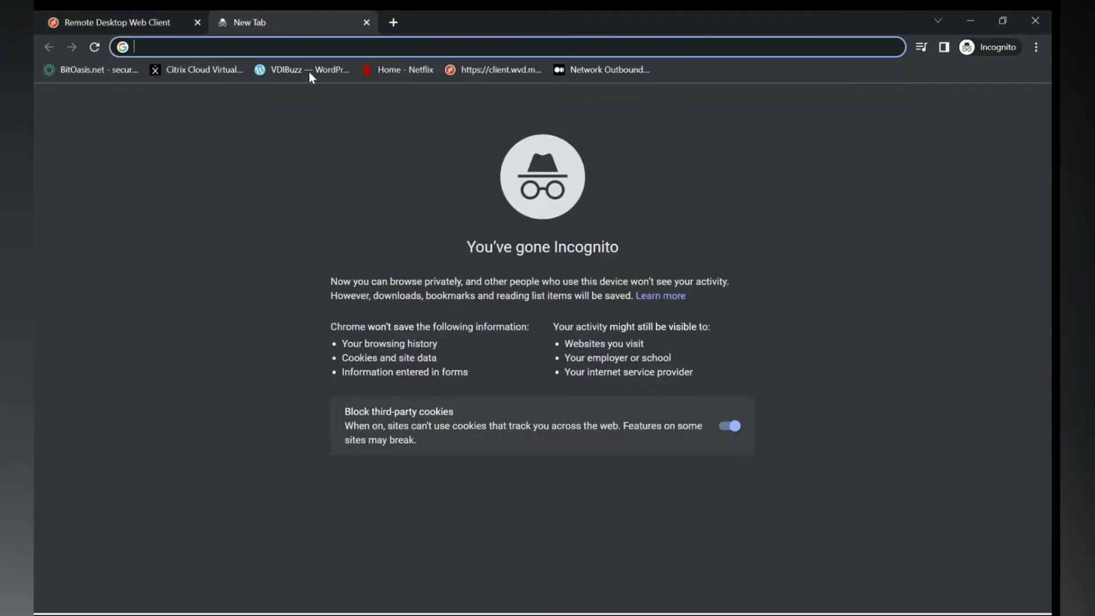
pyautogui.write('youtube.com')
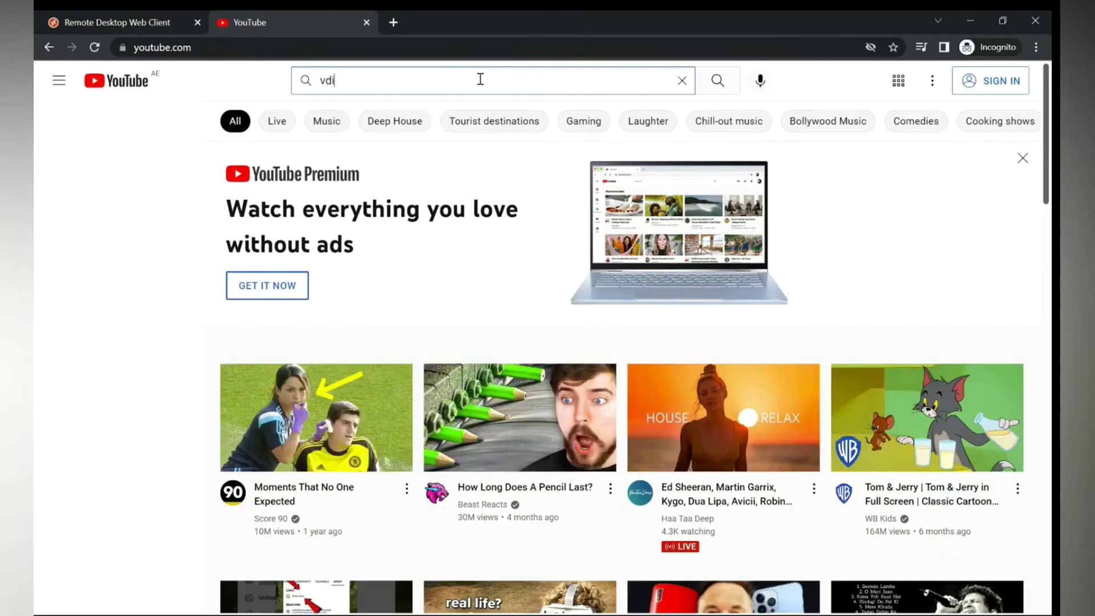
pyautogui.write('buzz')
pyautogui.press('Return')
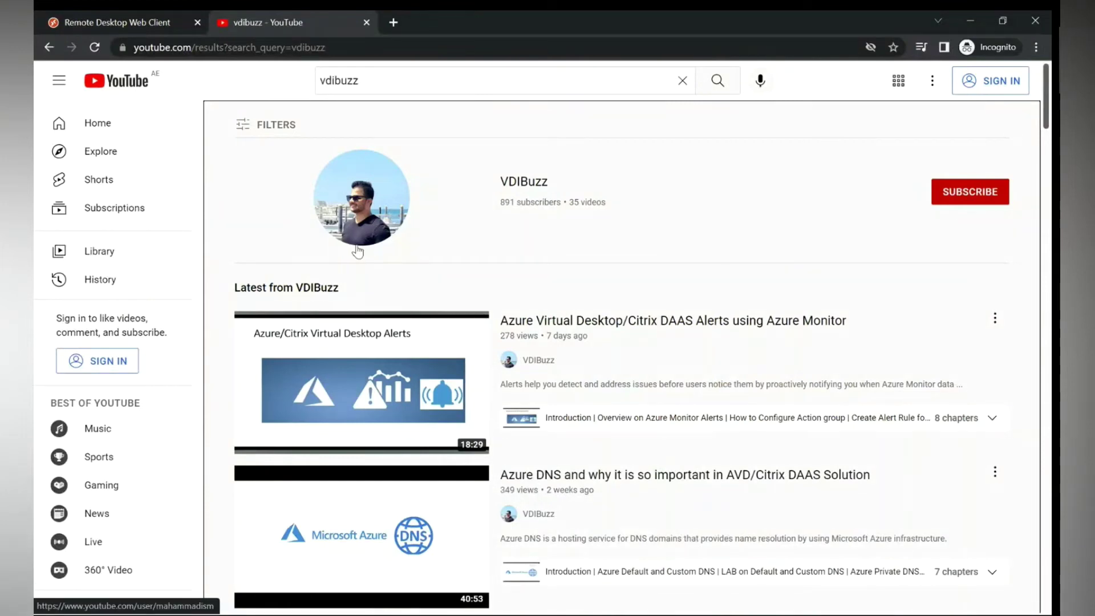
pyautogui.click(412, 198)
# Copy the VDIBuzz channel page's web address from the address bar.
pyautogui.click(244, 45)
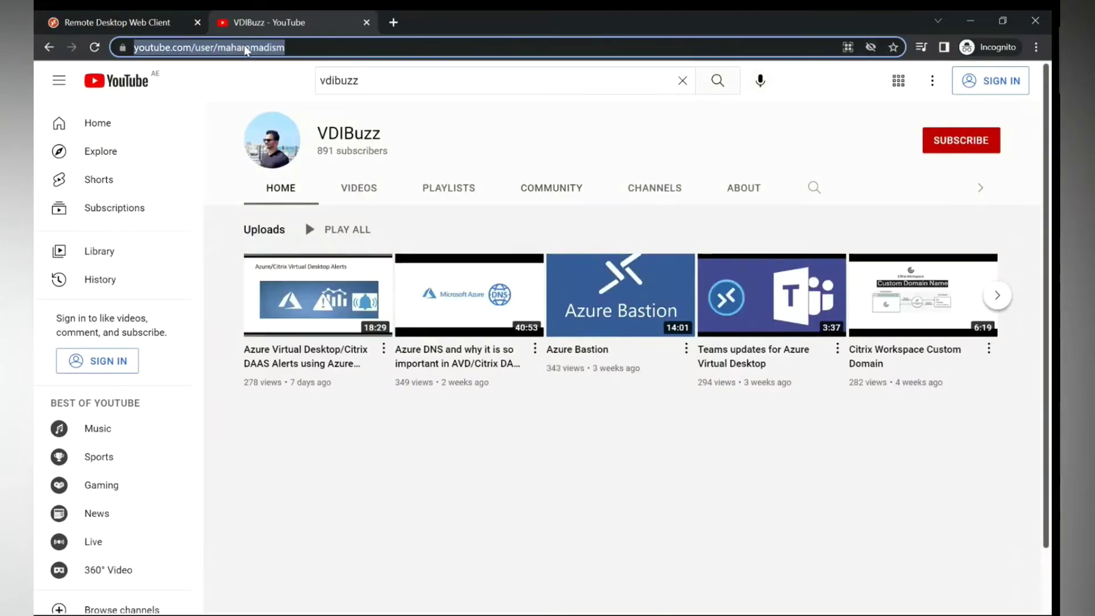
pyautogui.rightClick(245, 46)
pyautogui.click(283, 127)
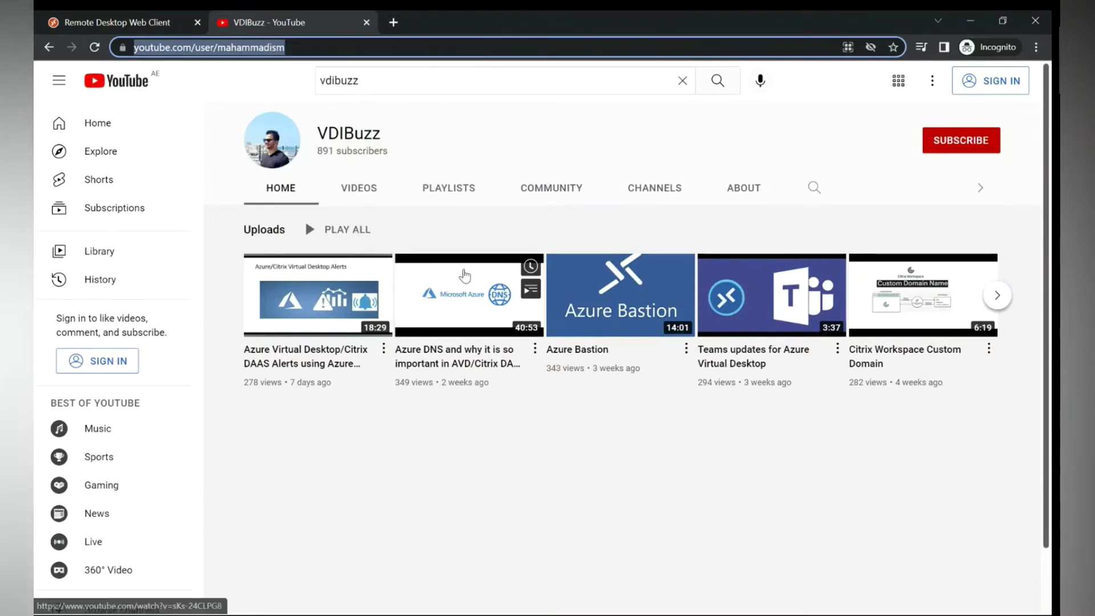
pyautogui.press('super')
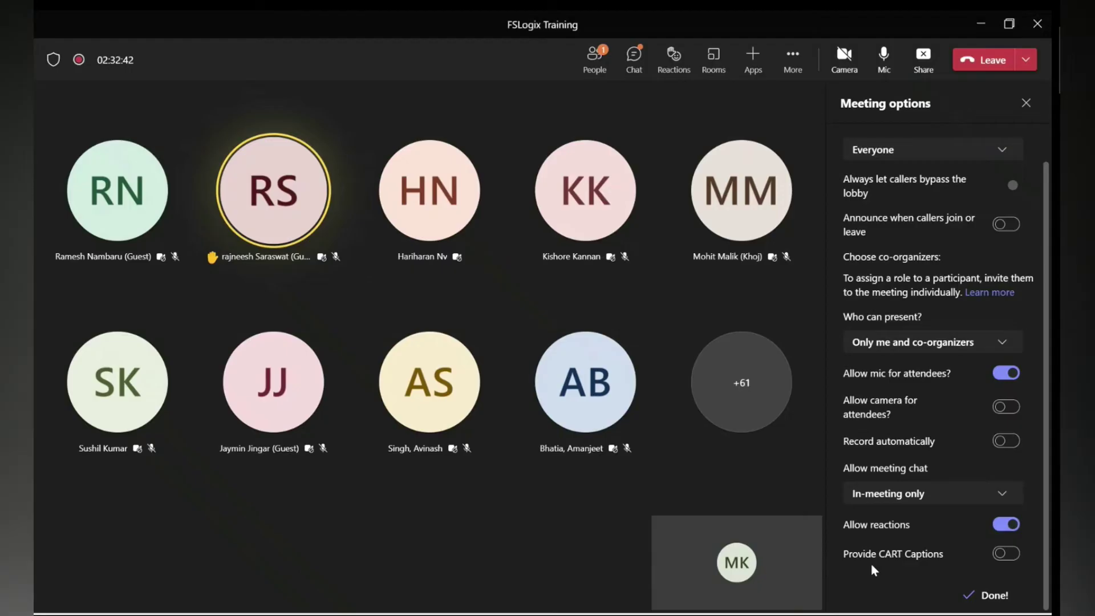
# Paste and send the VDIBuzz channel link in the FSLogix Training meeting chat, then return to Chrome.
pyautogui.click(636, 60)
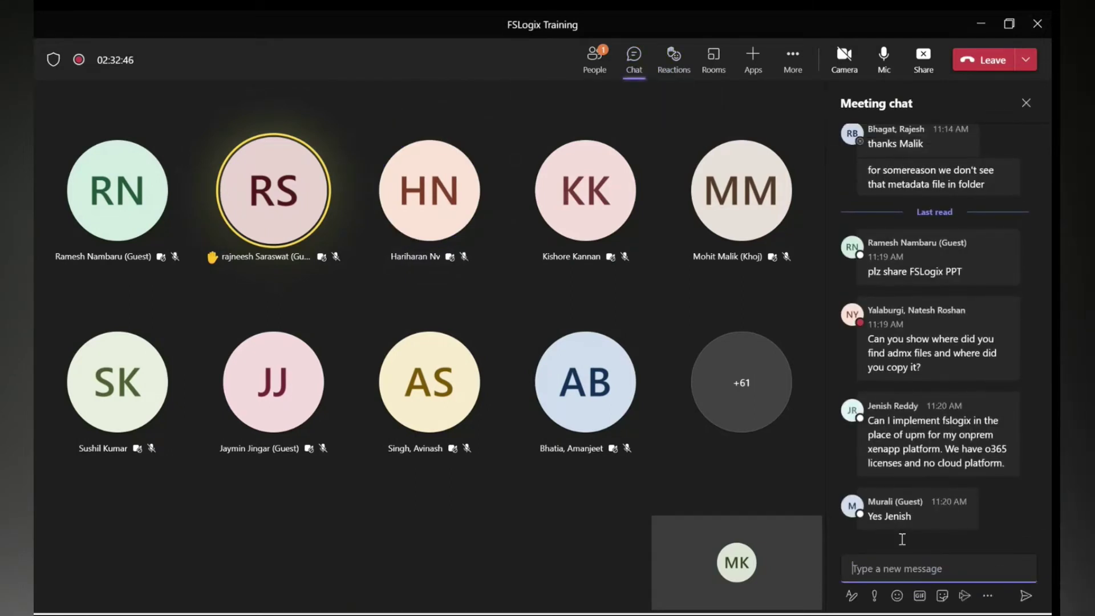
pyautogui.hotkey('ctrl', 'v')
pyautogui.press('Return')
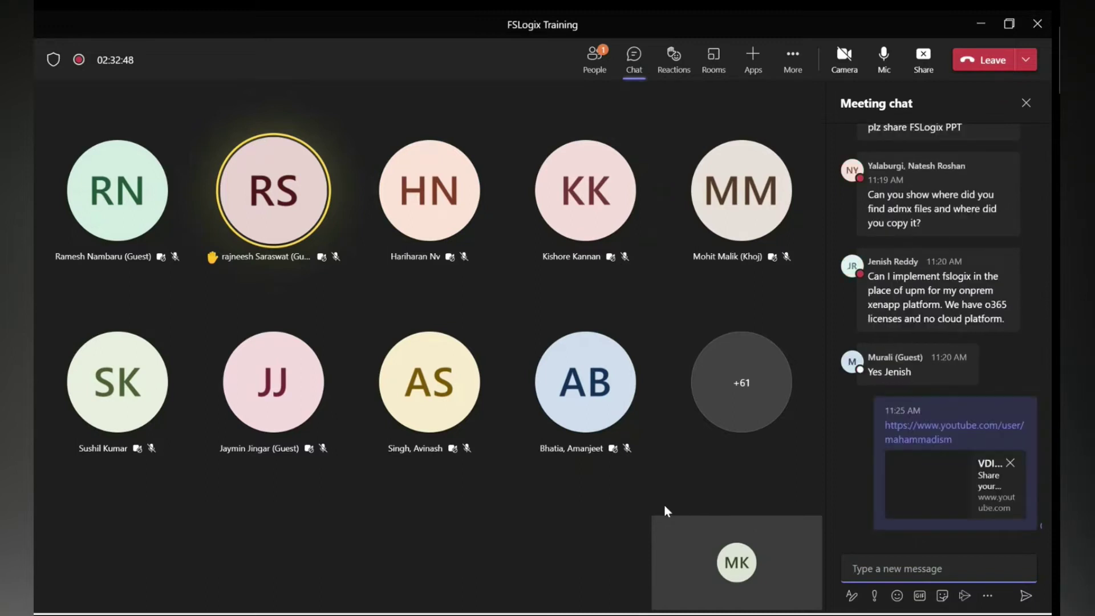
pyautogui.press('super')
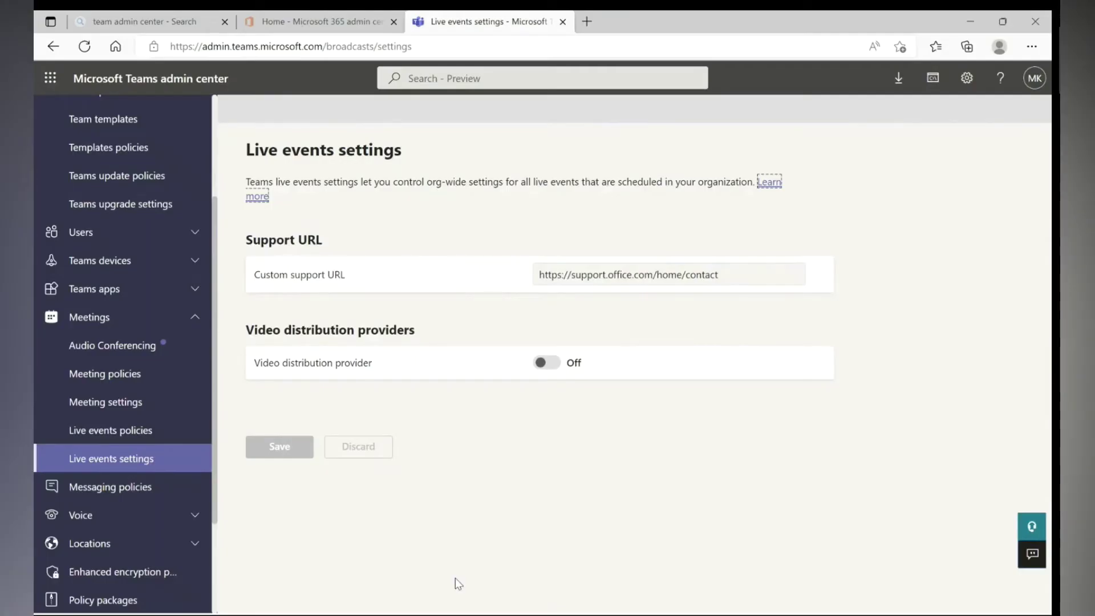
pyautogui.press('super')
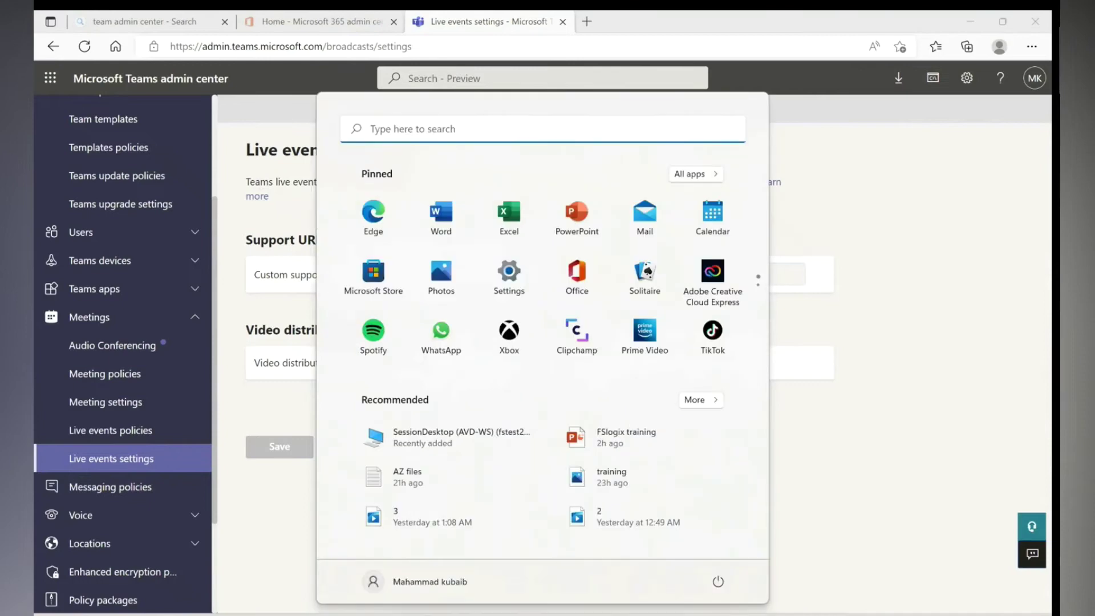
pyautogui.click(527, 566)
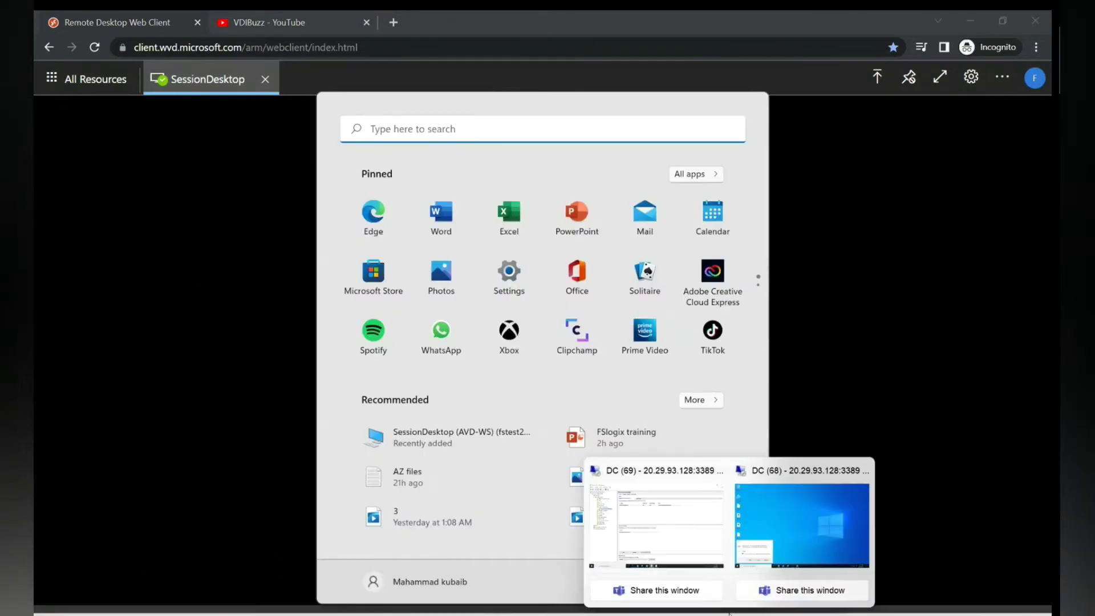
# Bring the DC (69) domain controller session back to the front, cancelling the stray Run dialog.
pyautogui.click(680, 551)
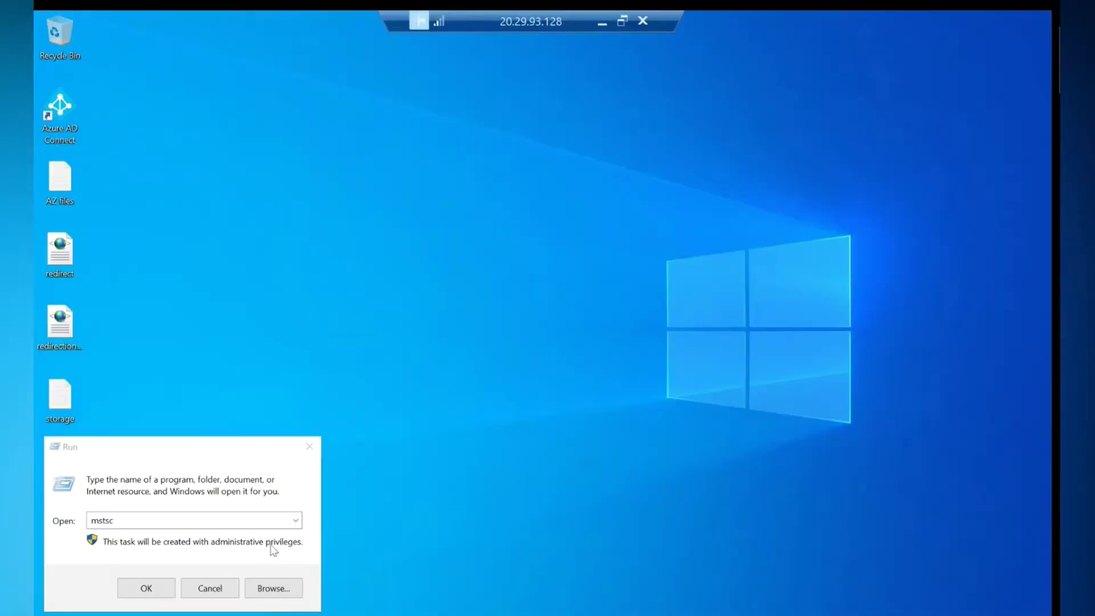
pyautogui.click(225, 588)
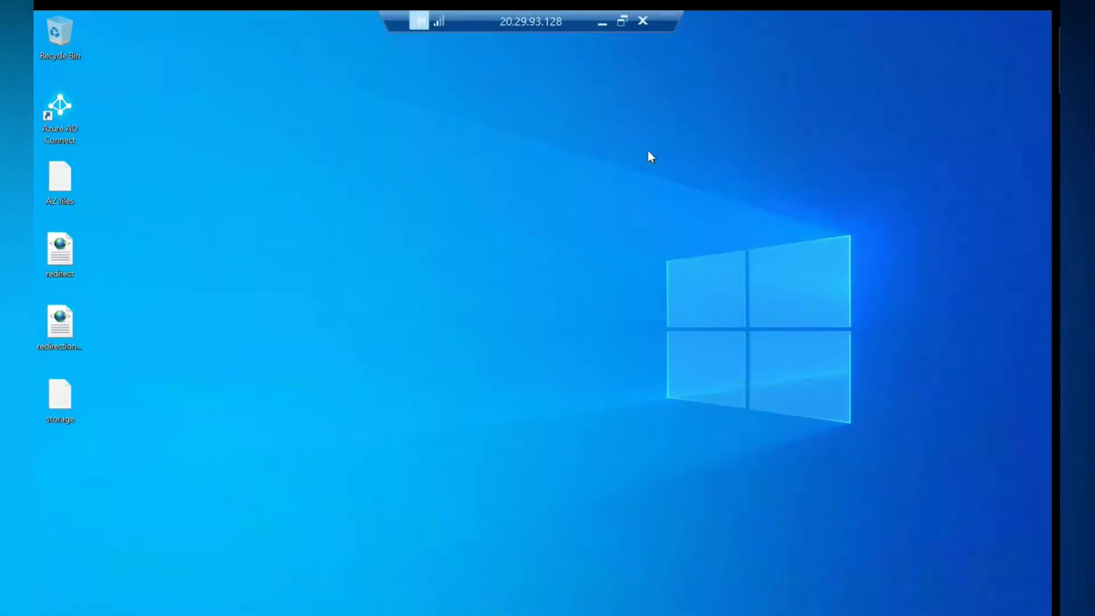
pyautogui.click(603, 24)
pyautogui.press('super')
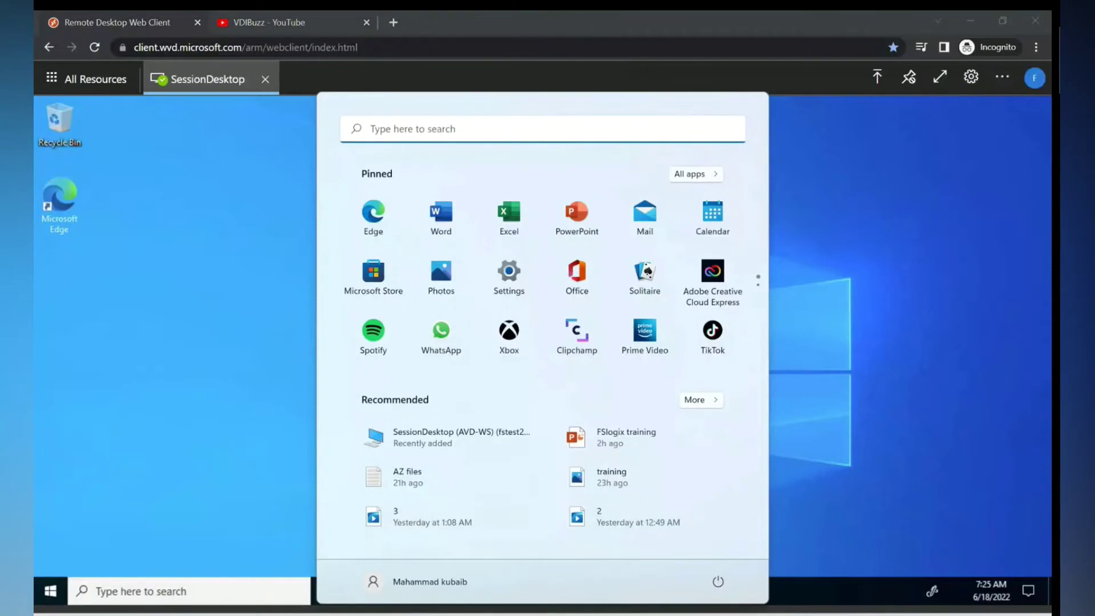
pyautogui.moveTo(650, 556)
pyautogui.click(638, 519)
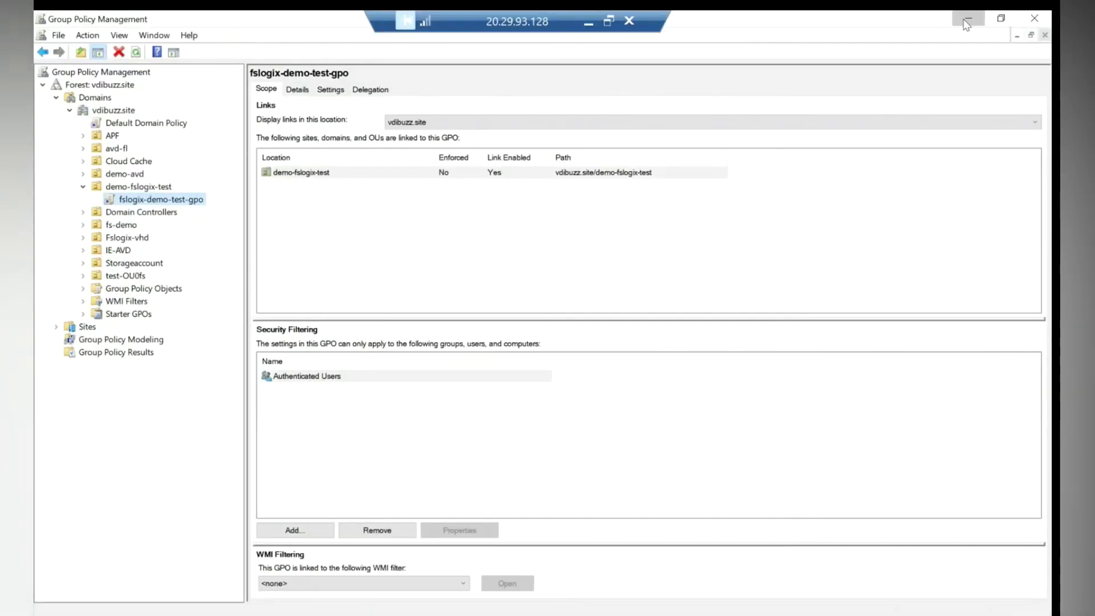
# Minimize Group Policy Management and AD Users and Computers, close the FSLogix_Apps folder, and restore the GPO editor.
pyautogui.click(968, 20)
pyautogui.click(969, 22)
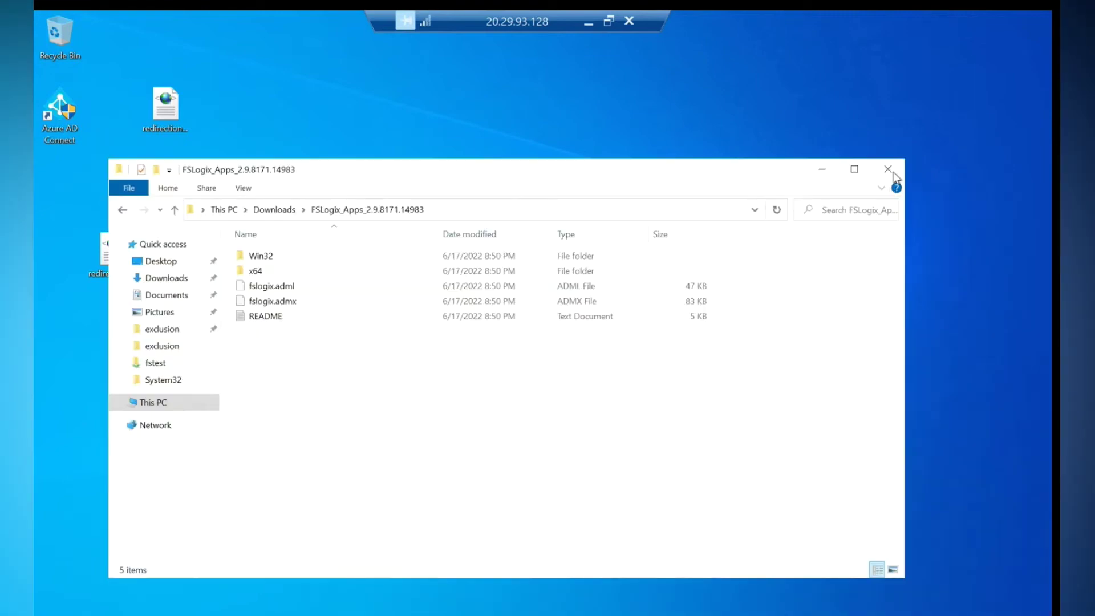
pyautogui.click(887, 169)
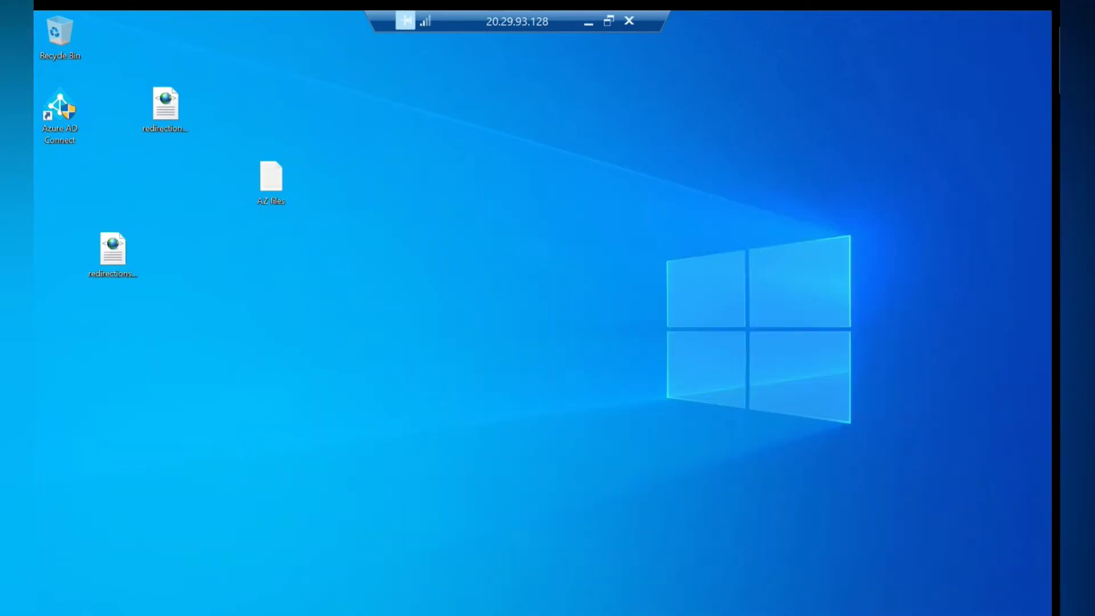
pyautogui.hotkey('alt', 'Tab')
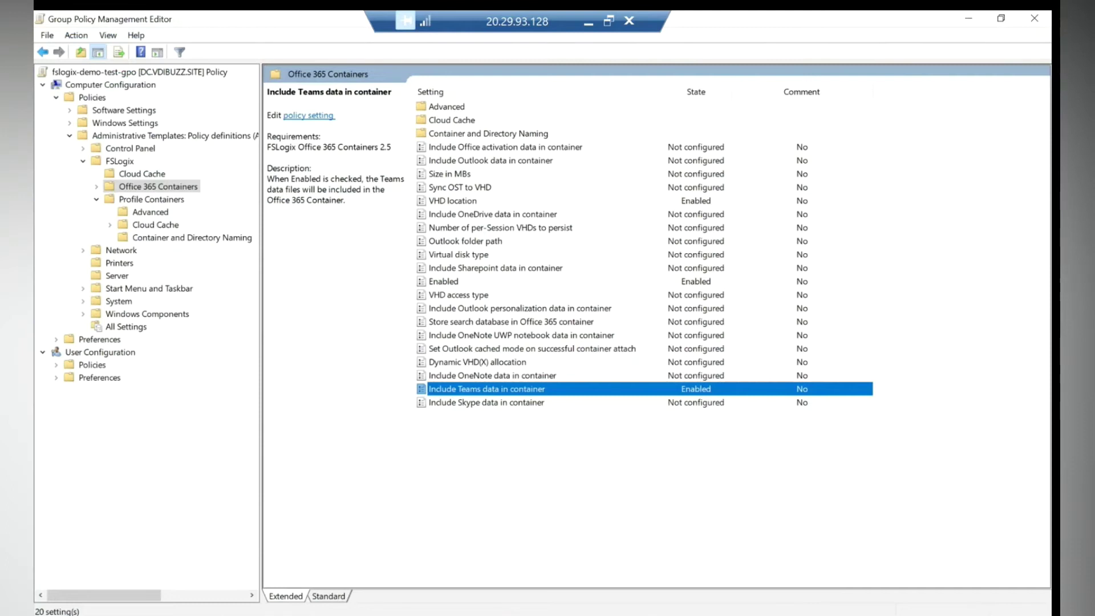
# Open Office 365 Containers' Container and Directory Naming and view Swap directory name components without changing it.
pyautogui.click(479, 135)
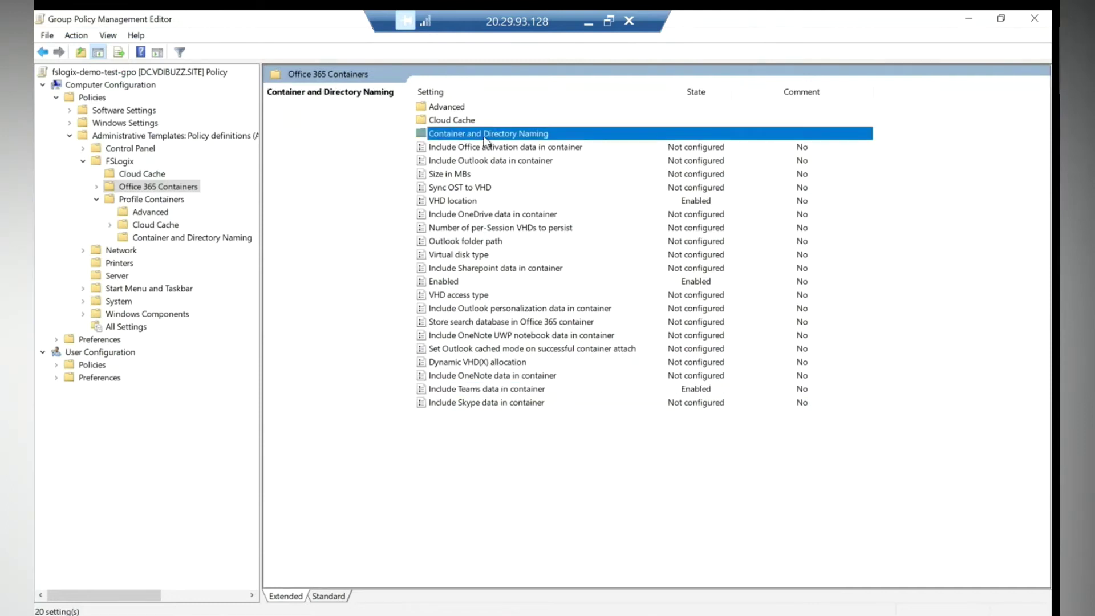
pyautogui.doubleClick(520, 137)
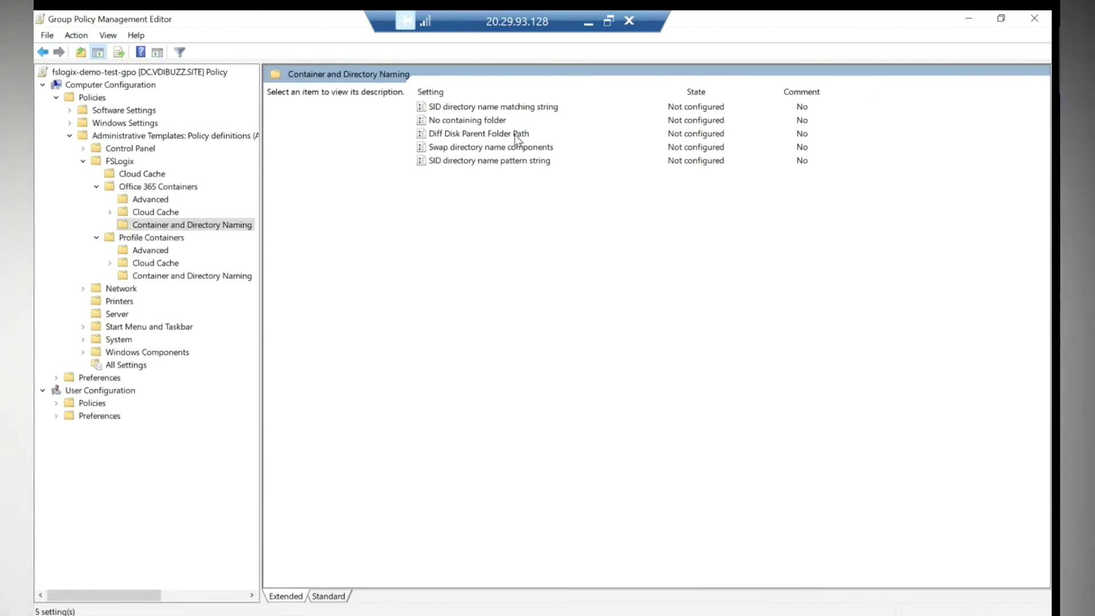
pyautogui.click(528, 148)
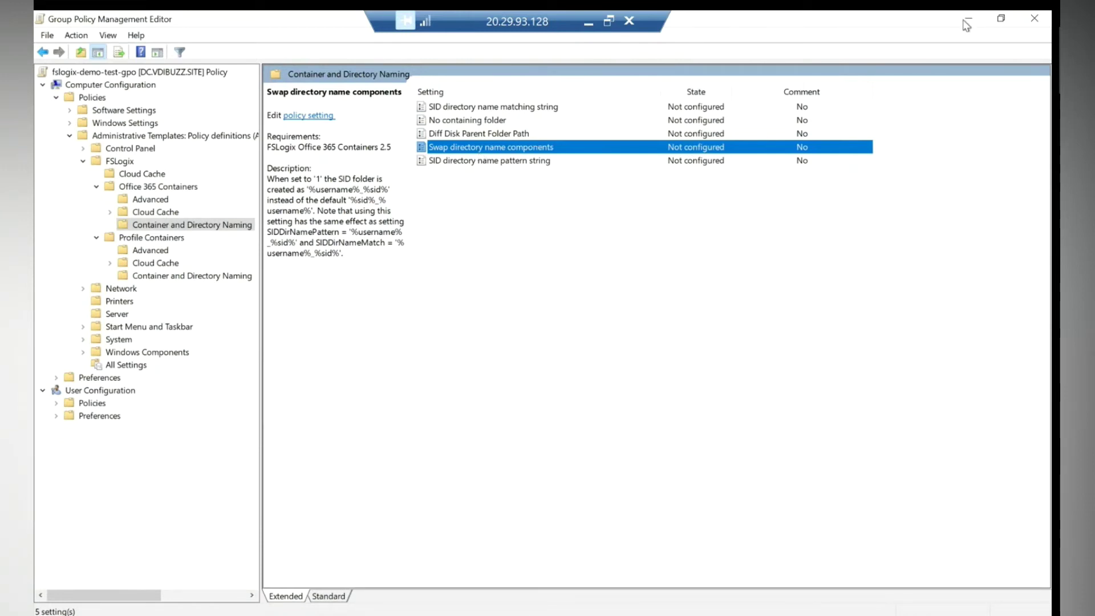
pyautogui.doubleClick(472, 150)
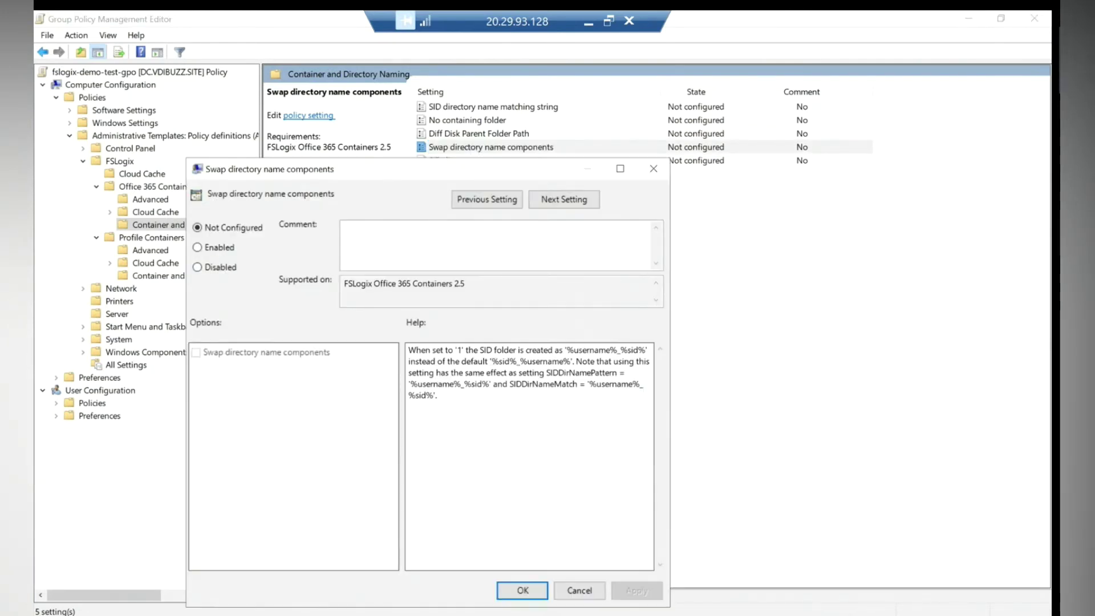
pyautogui.click(577, 591)
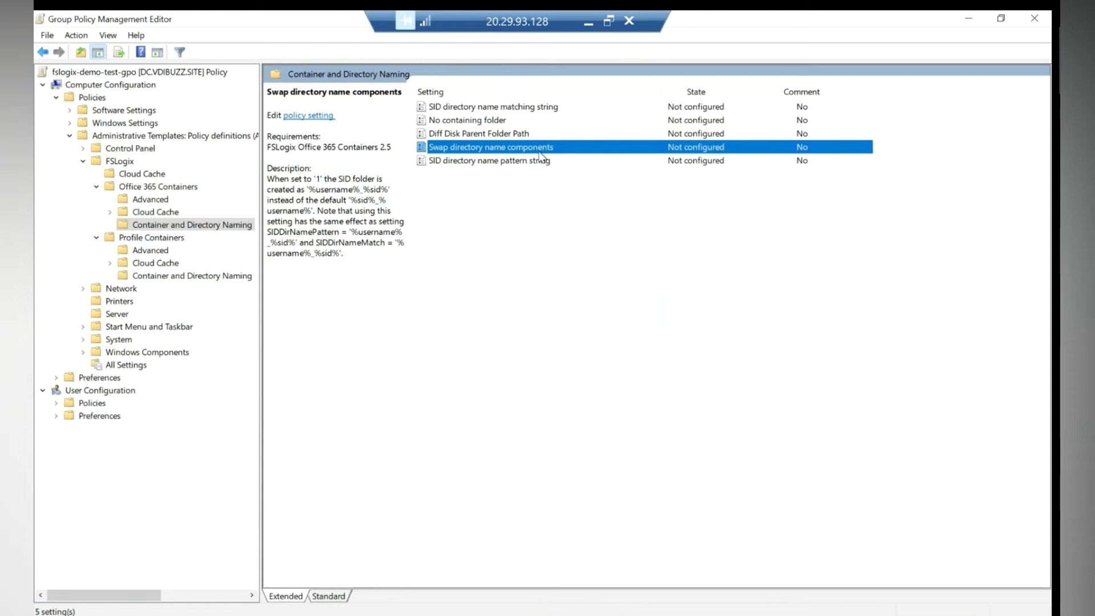
# Leave the domain controller session and open the C: drive via Run on the session desktop.
pyautogui.click(968, 18)
pyautogui.click(588, 23)
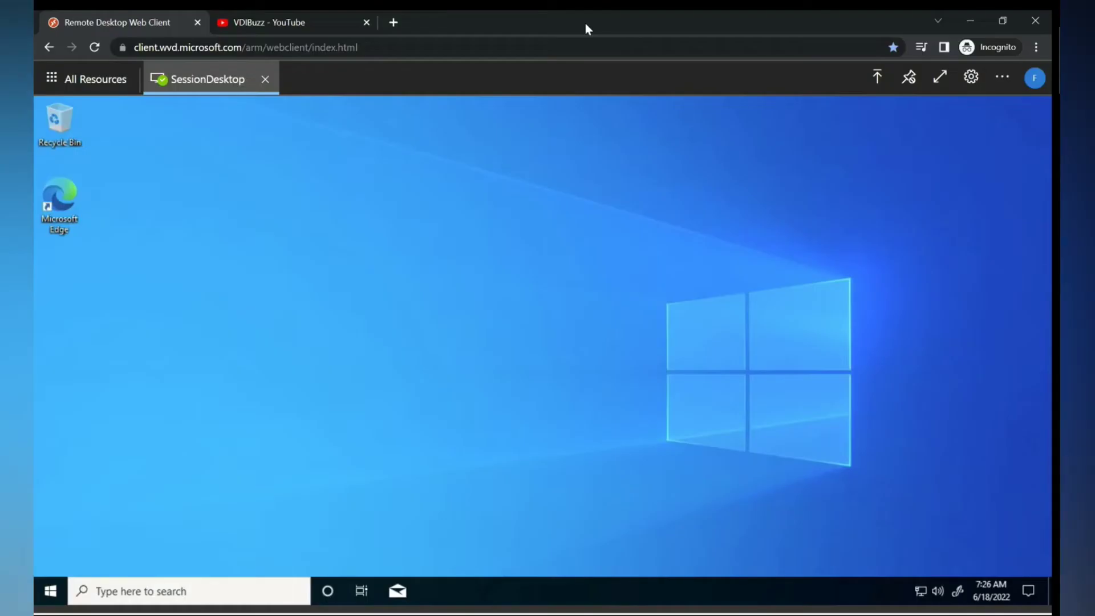
pyautogui.rightClick(56, 575)
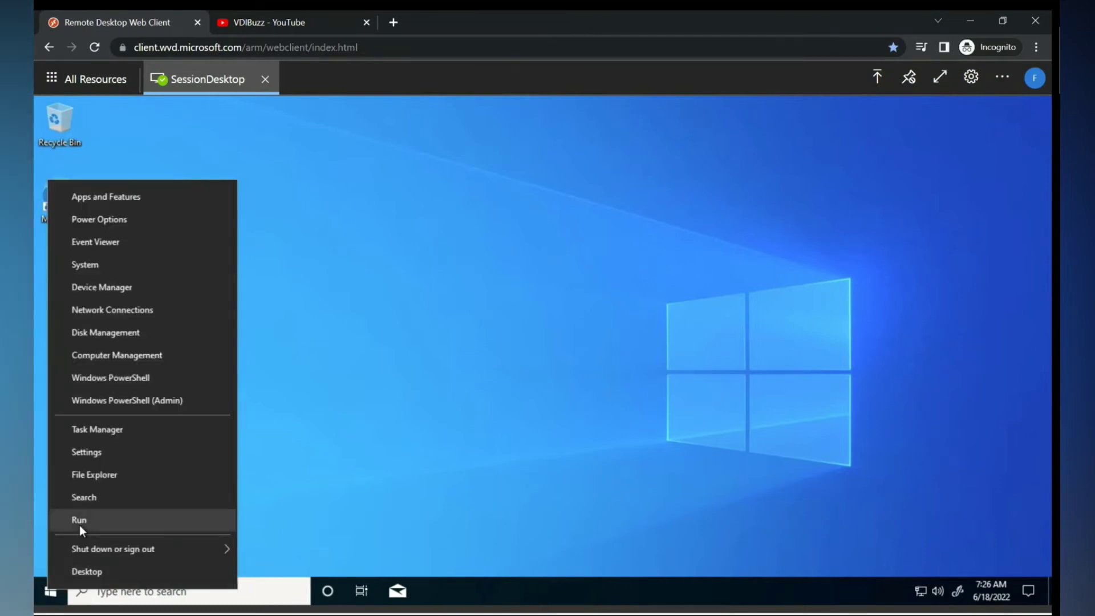
pyautogui.click(80, 524)
pyautogui.write('c:')
pyautogui.press('Return')
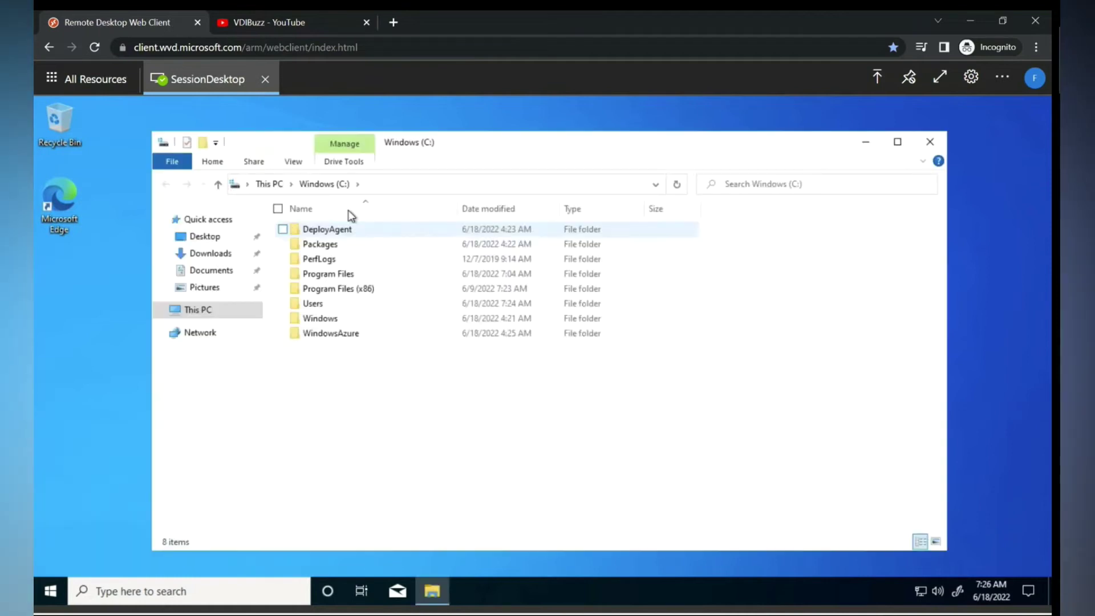
# Browse into C:\Users\local_fstest3.
pyautogui.doubleClick(318, 308)
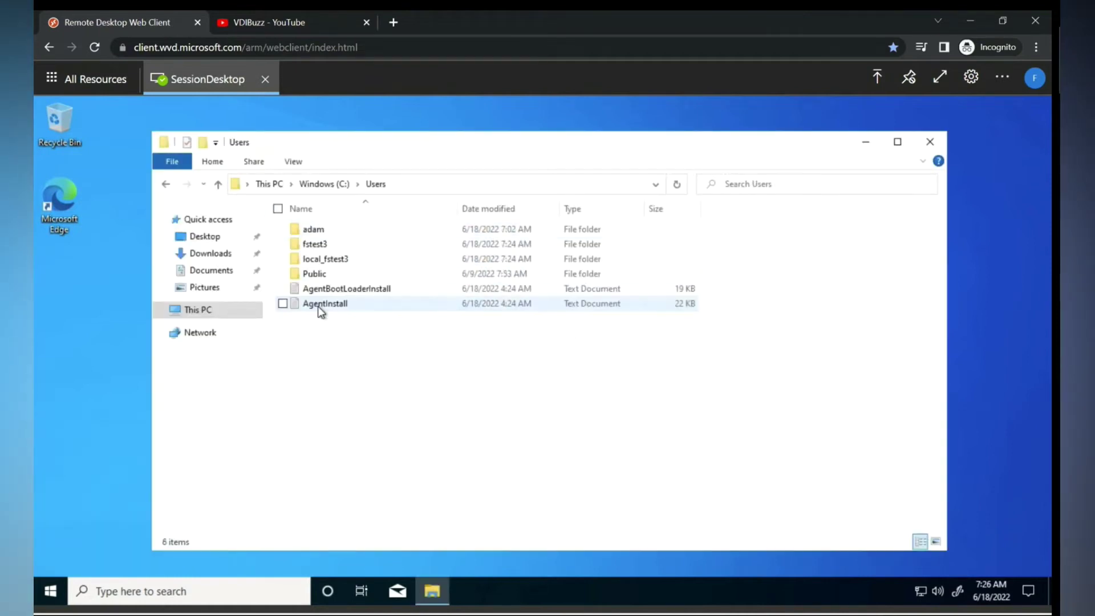
pyautogui.click(313, 244)
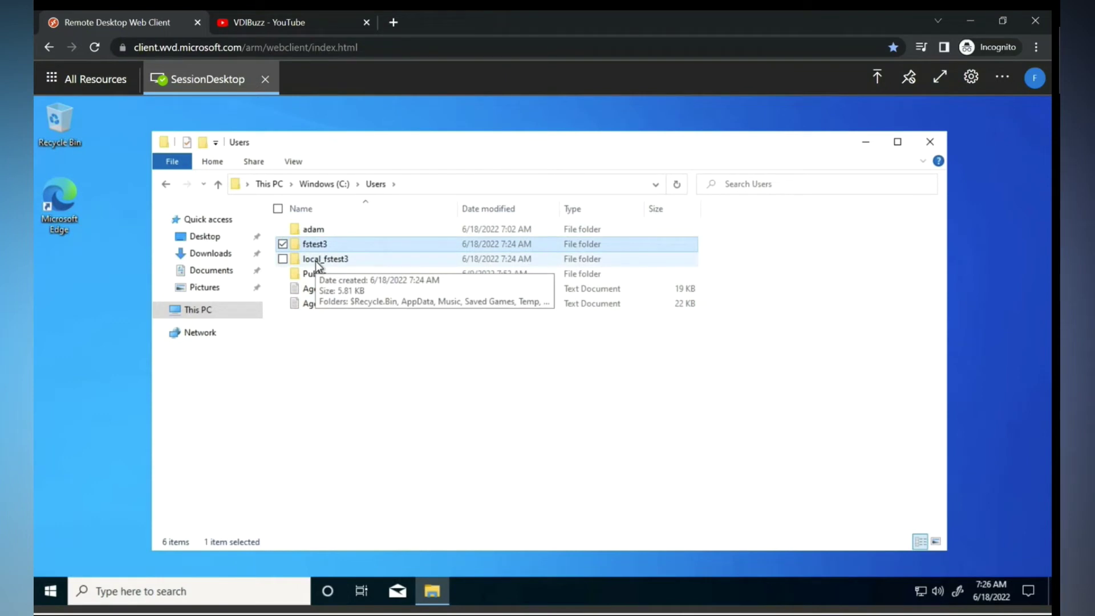
pyautogui.doubleClick(317, 259)
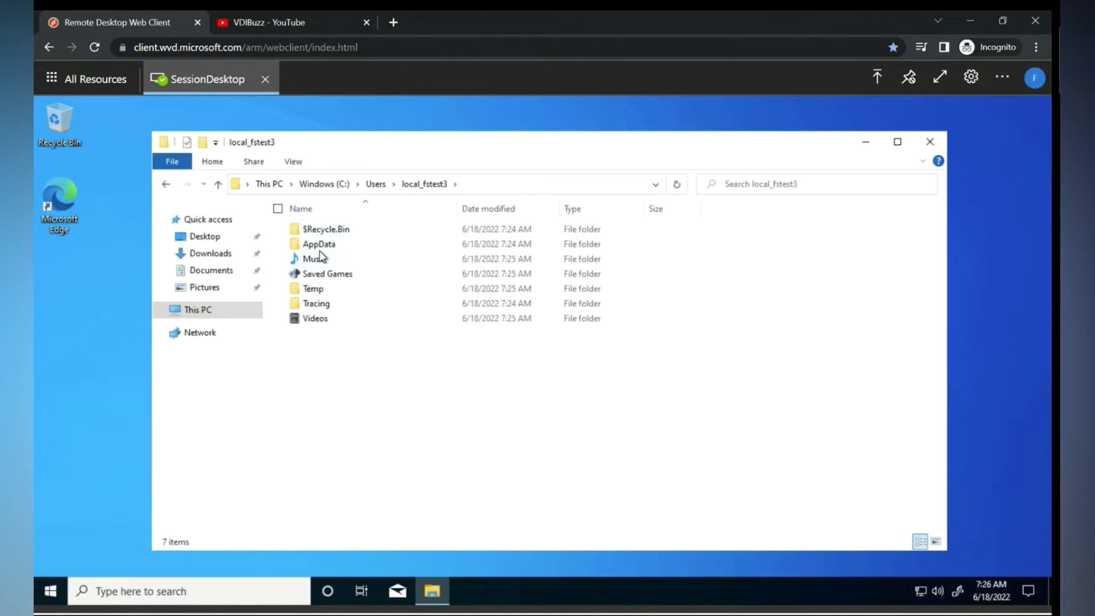
# Create a new folder named 'test' inside Pictures.
pyautogui.click(211, 258)
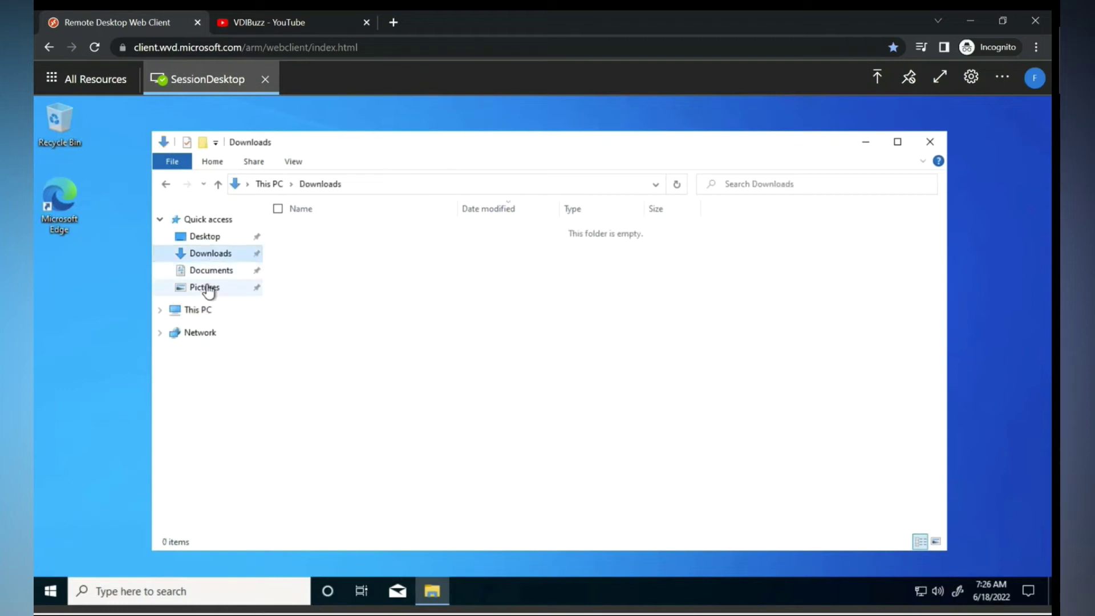
pyautogui.click(208, 288)
pyautogui.rightClick(422, 313)
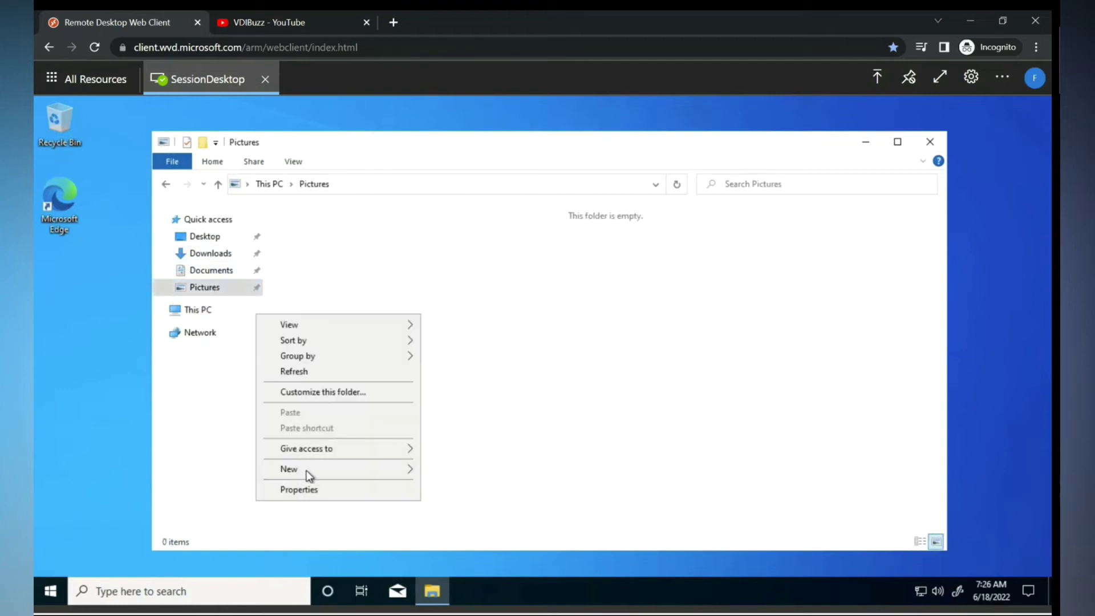
pyautogui.moveTo(330, 469)
pyautogui.click(446, 471)
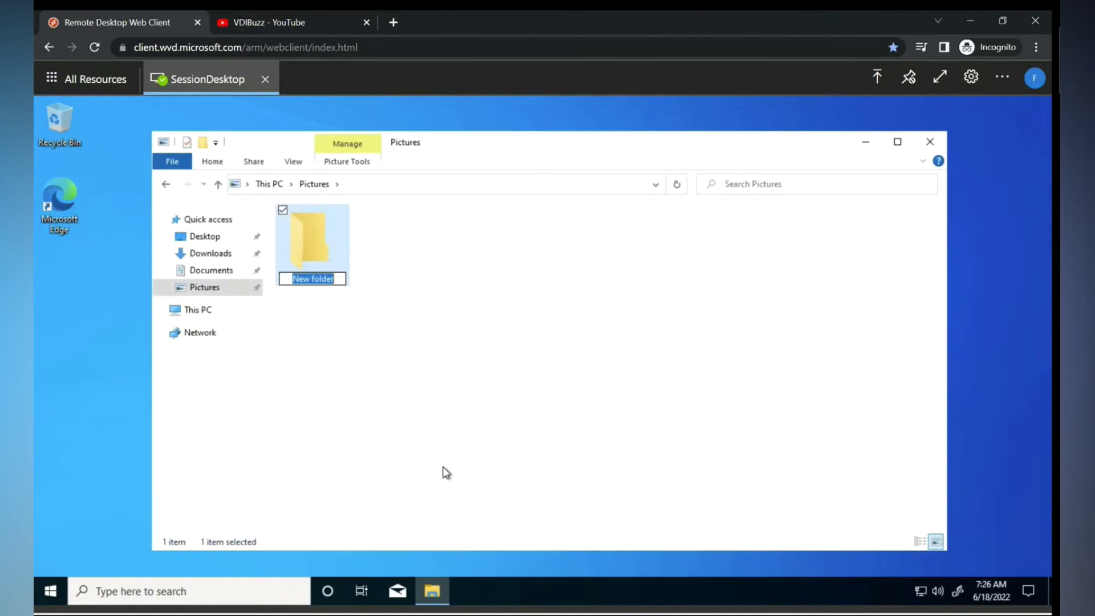
pyautogui.write('test')
pyautogui.press('Return')
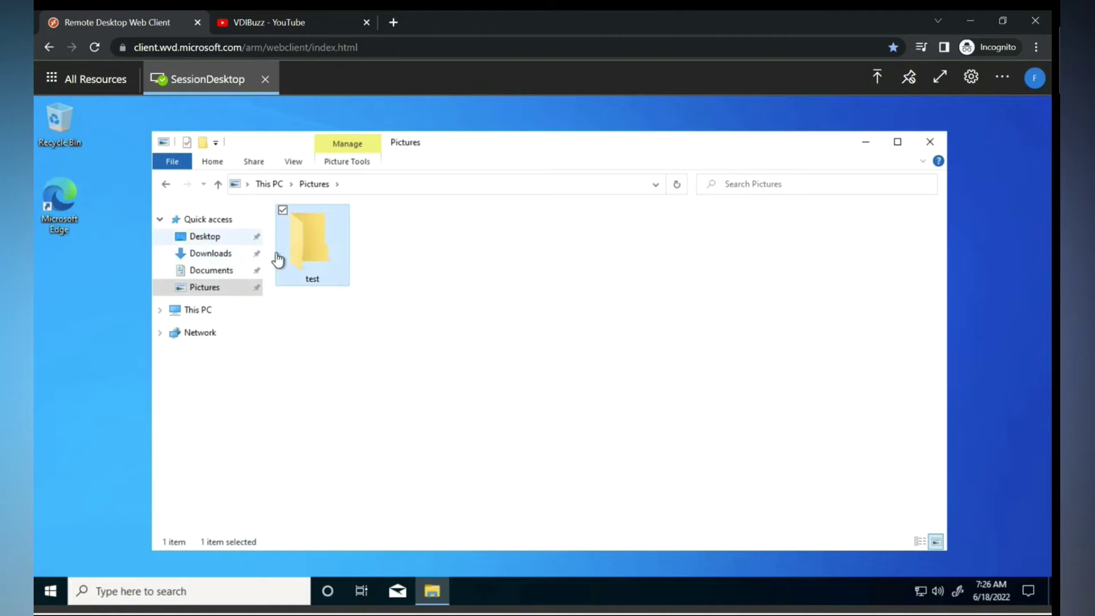
# Add a New Compressed (zipped) Folder with its default name inside Music.
pyautogui.click(200, 311)
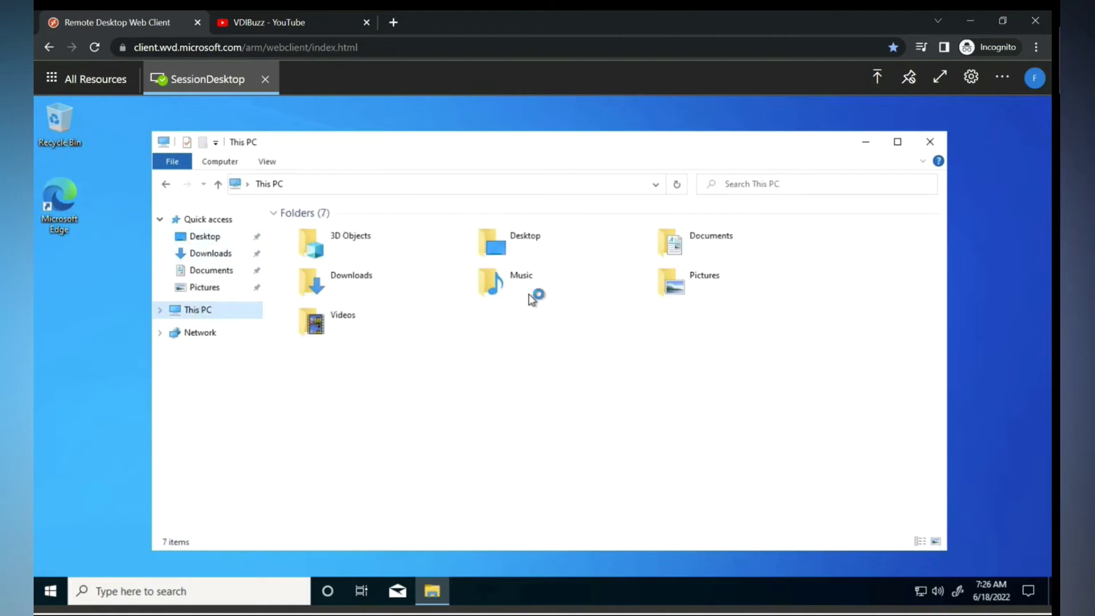
pyautogui.click(513, 283)
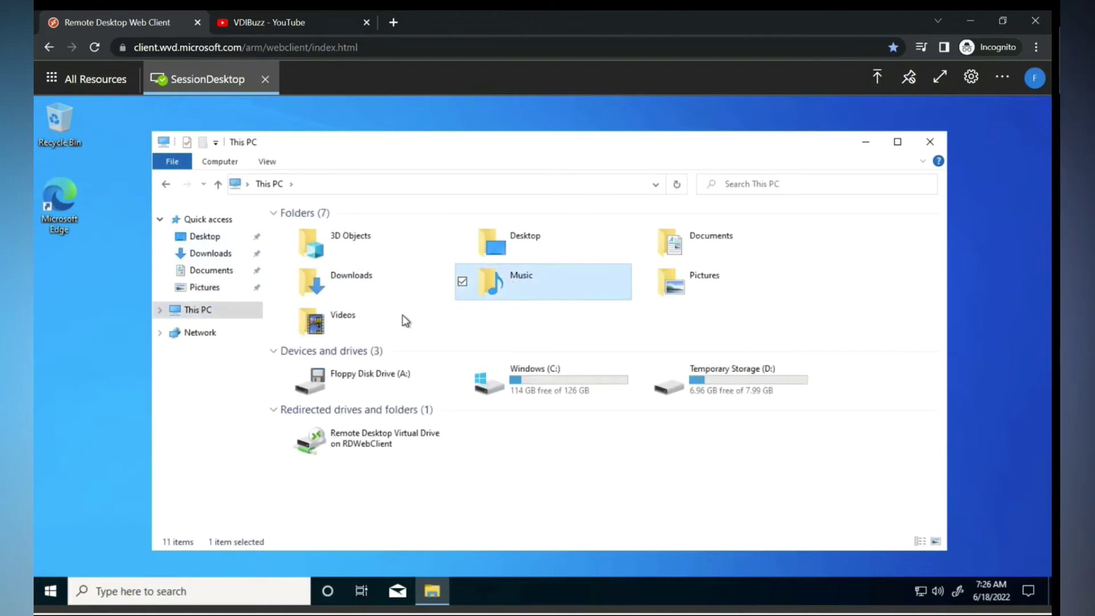
pyautogui.doubleClick(505, 279)
pyautogui.rightClick(368, 307)
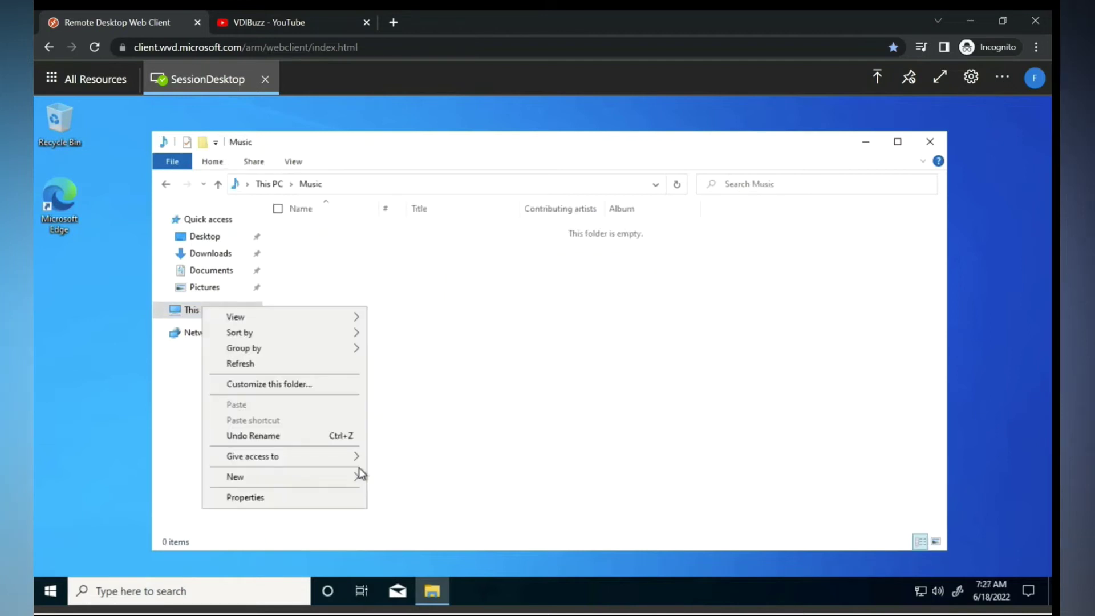
pyautogui.moveTo(304, 472)
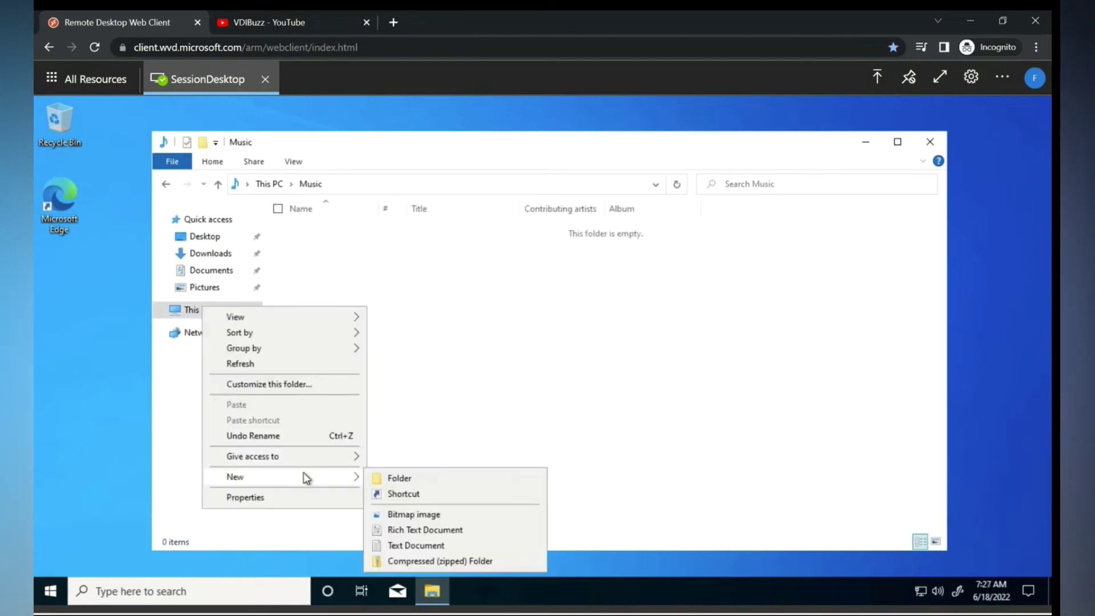
pyautogui.click(409, 556)
pyautogui.press('Return')
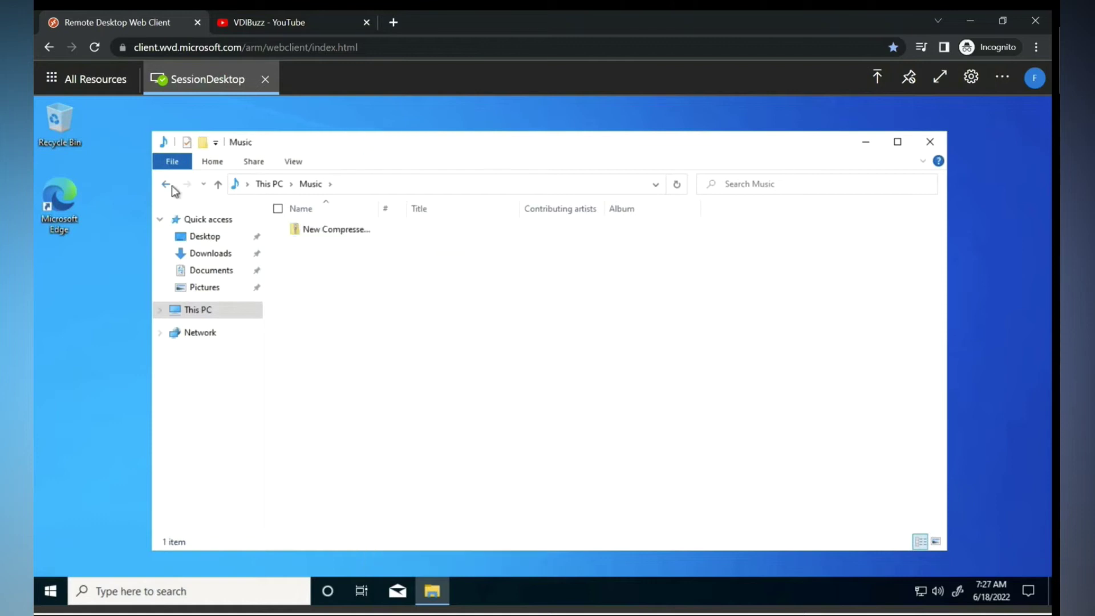
pyautogui.click(167, 184)
# Add a New Compressed (zipped) Folder with its default name inside Videos, then go to This PC.
pyautogui.click(467, 282)
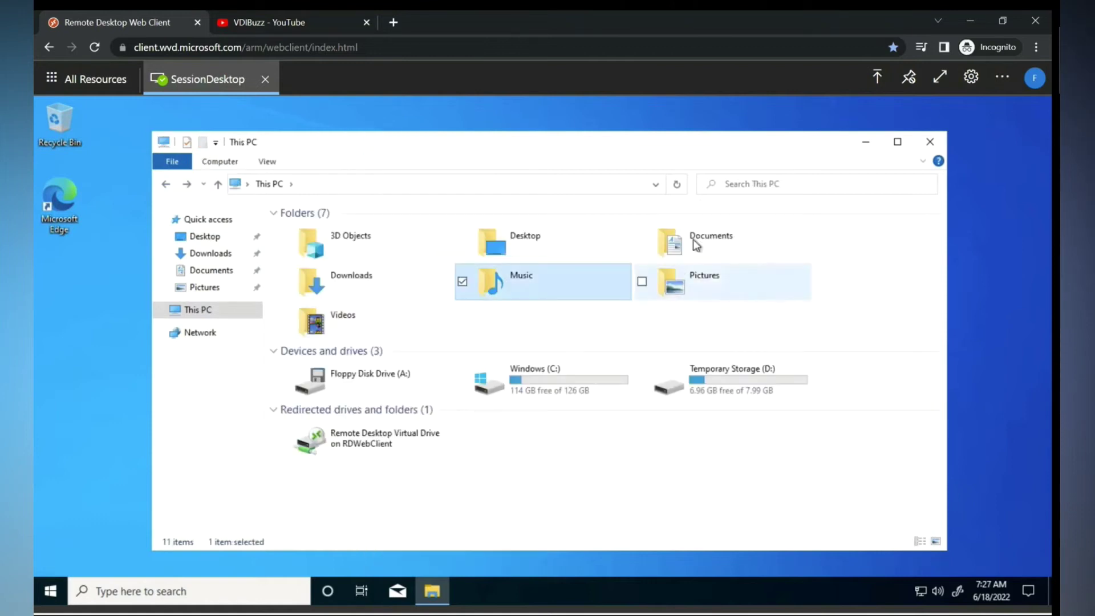
pyautogui.doubleClick(351, 325)
pyautogui.rightClick(474, 330)
pyautogui.moveTo(415, 498)
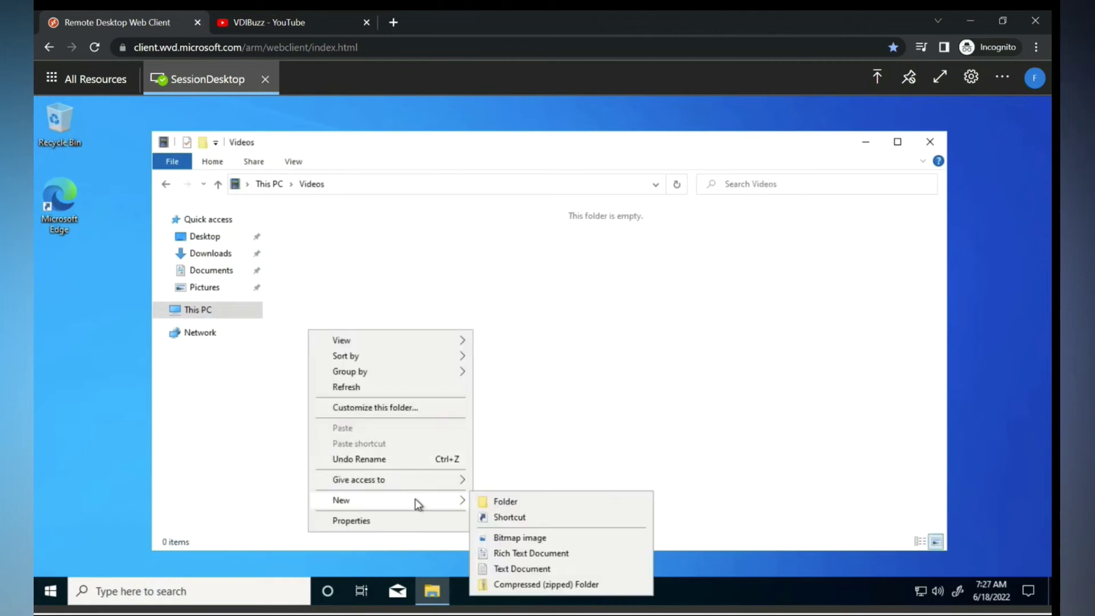
pyautogui.click(541, 584)
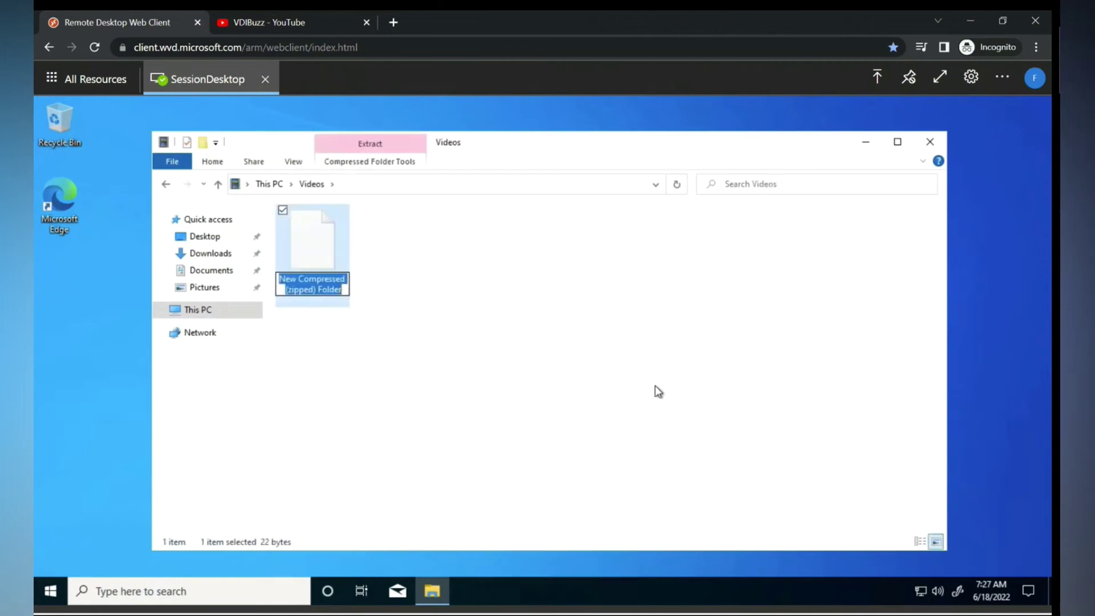
pyautogui.click(655, 385)
pyautogui.click(208, 308)
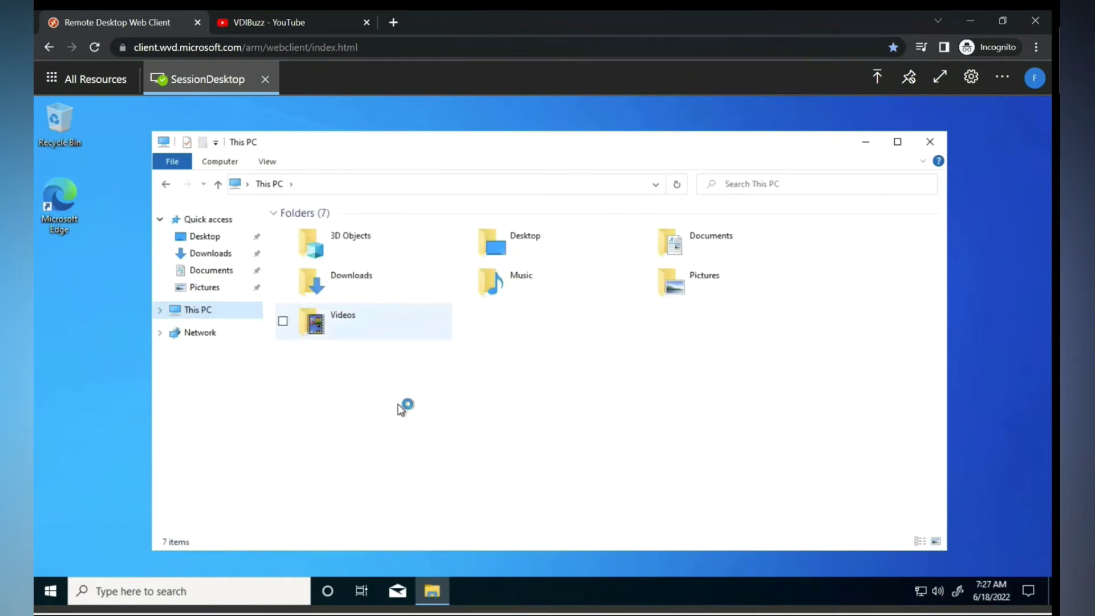
# Browse C: > Users > local_fstest3 and check the zip inside Music.
pyautogui.doubleClick(531, 390)
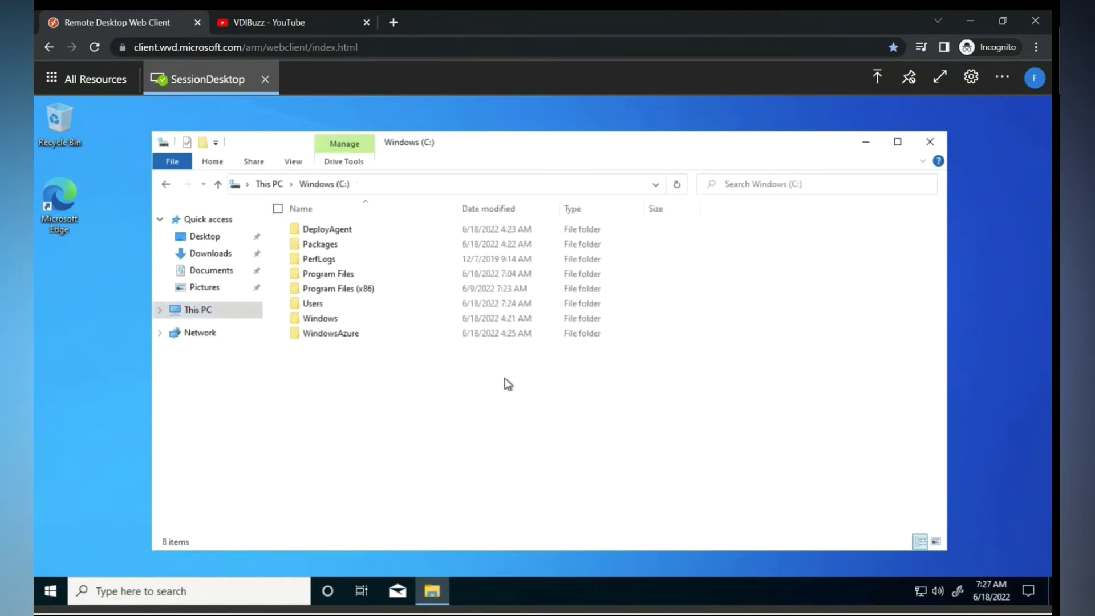
pyautogui.doubleClick(314, 305)
pyautogui.doubleClick(322, 260)
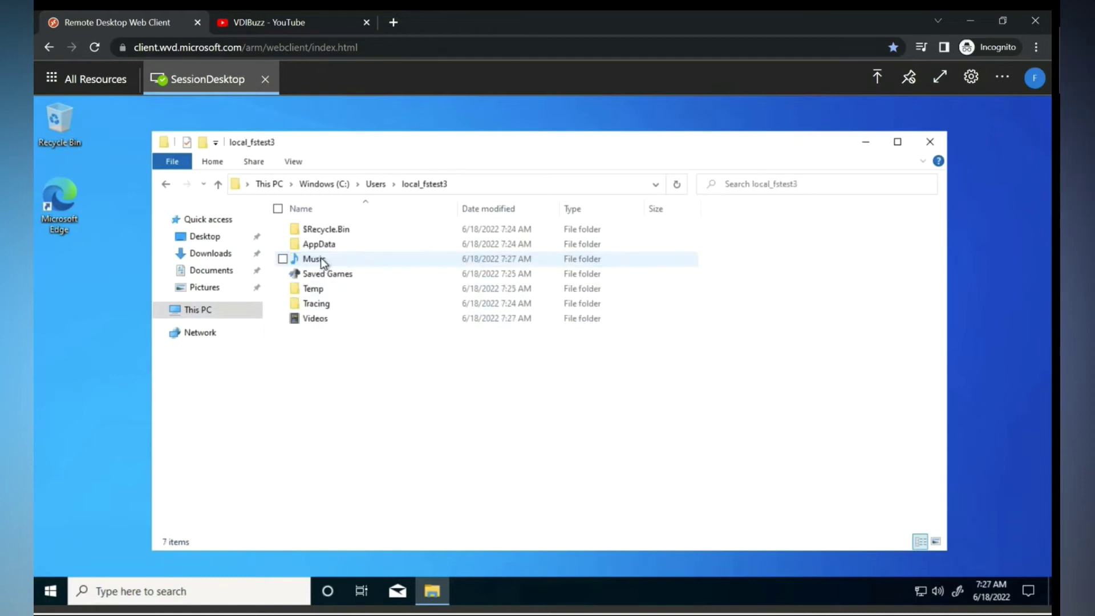
pyautogui.doubleClick(320, 261)
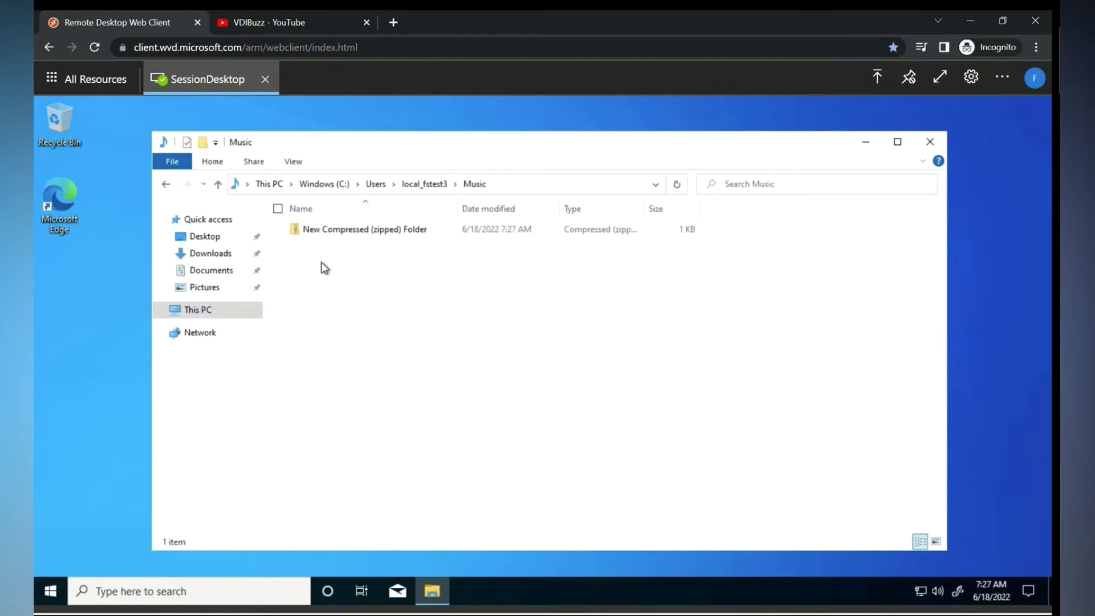
pyautogui.click(166, 185)
# Create a folder named 'New folder' on the desktop.
pyautogui.rightClick(43, 293)
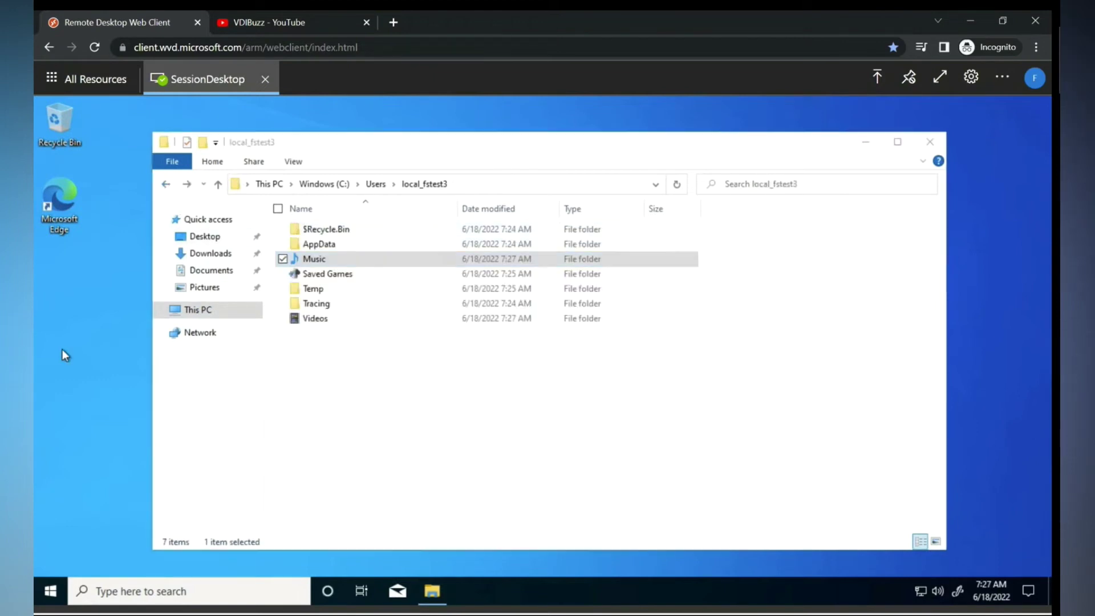
pyautogui.moveTo(89, 406)
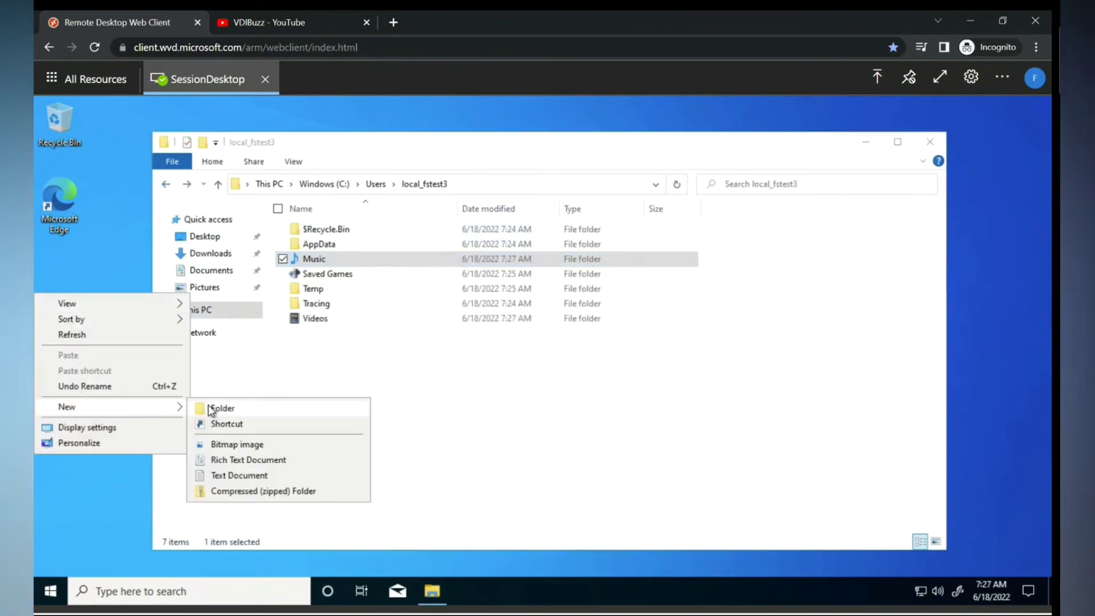
pyautogui.click(219, 408)
pyautogui.press('Return')
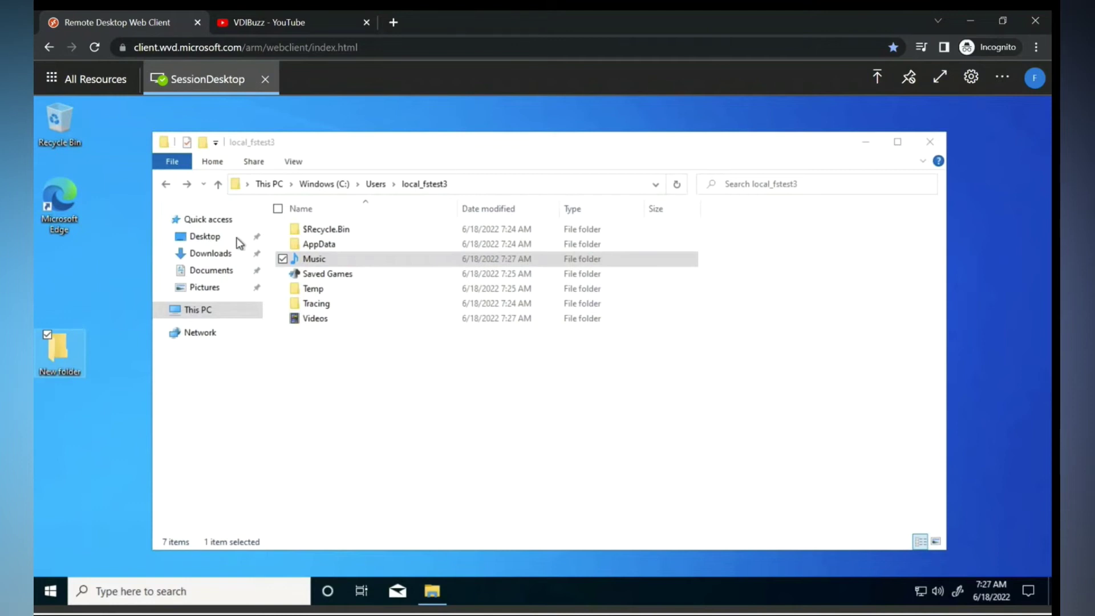
# Check the zip inside Videos, close File Explorer, and bring up the sign-out options.
pyautogui.click(330, 319)
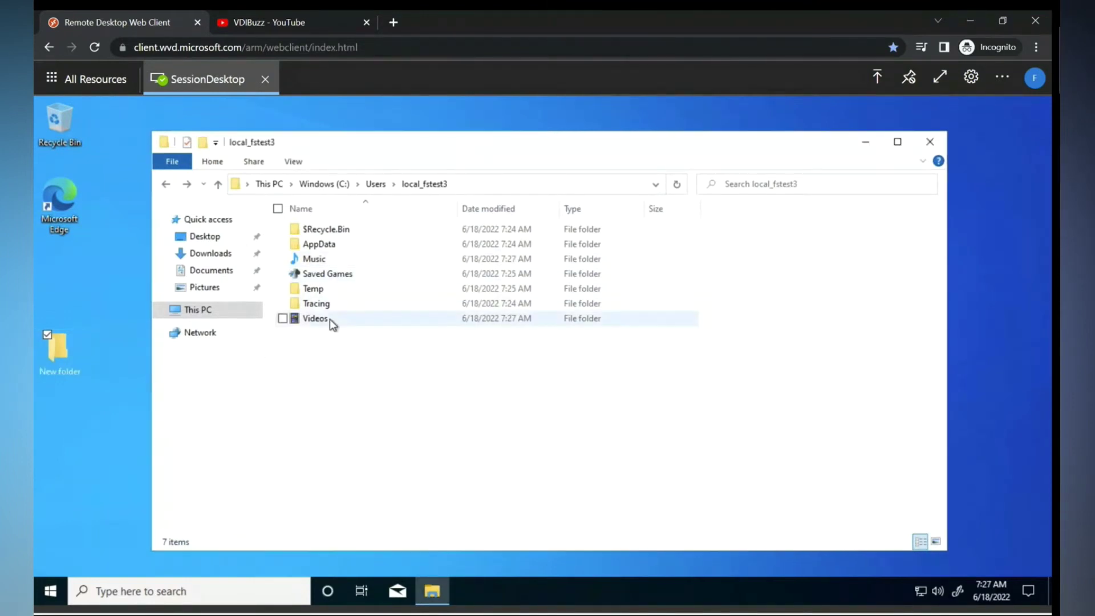
pyautogui.doubleClick(329, 319)
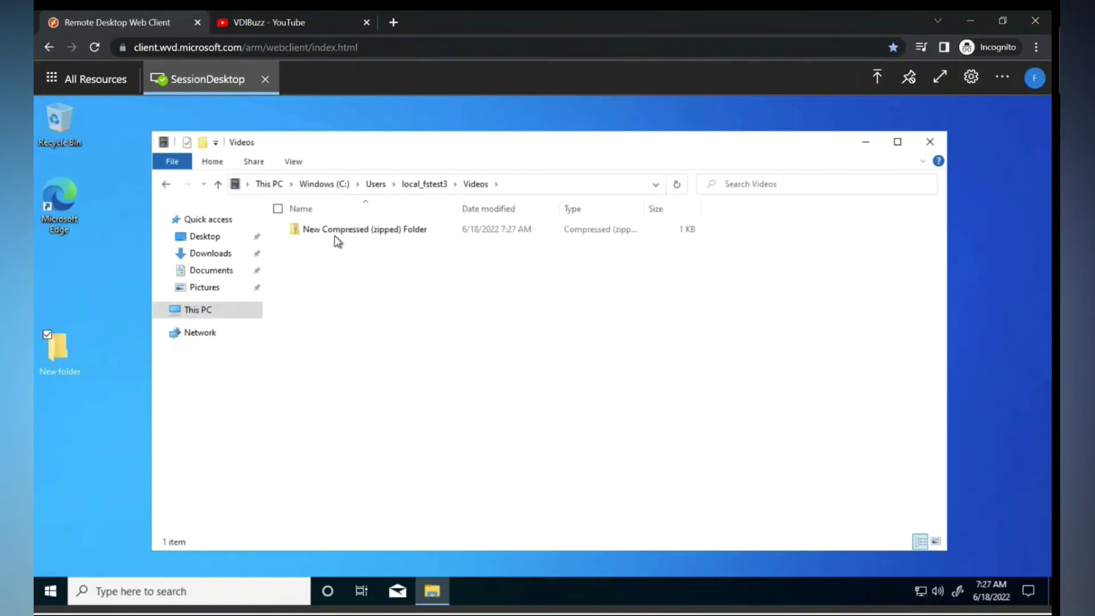
pyautogui.click(166, 186)
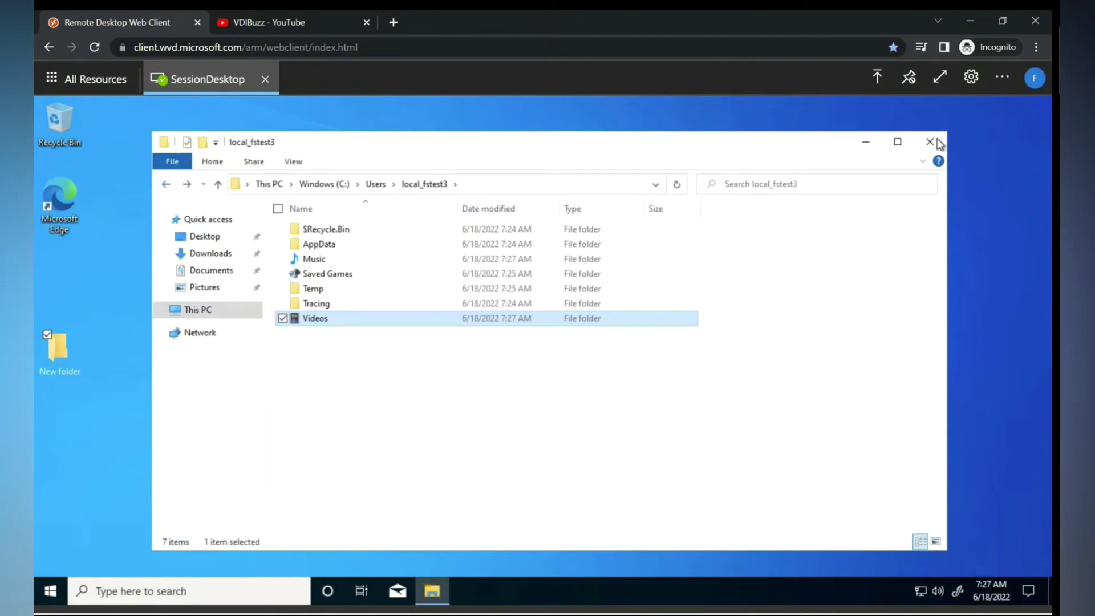
pyautogui.click(930, 141)
pyautogui.rightClick(50, 591)
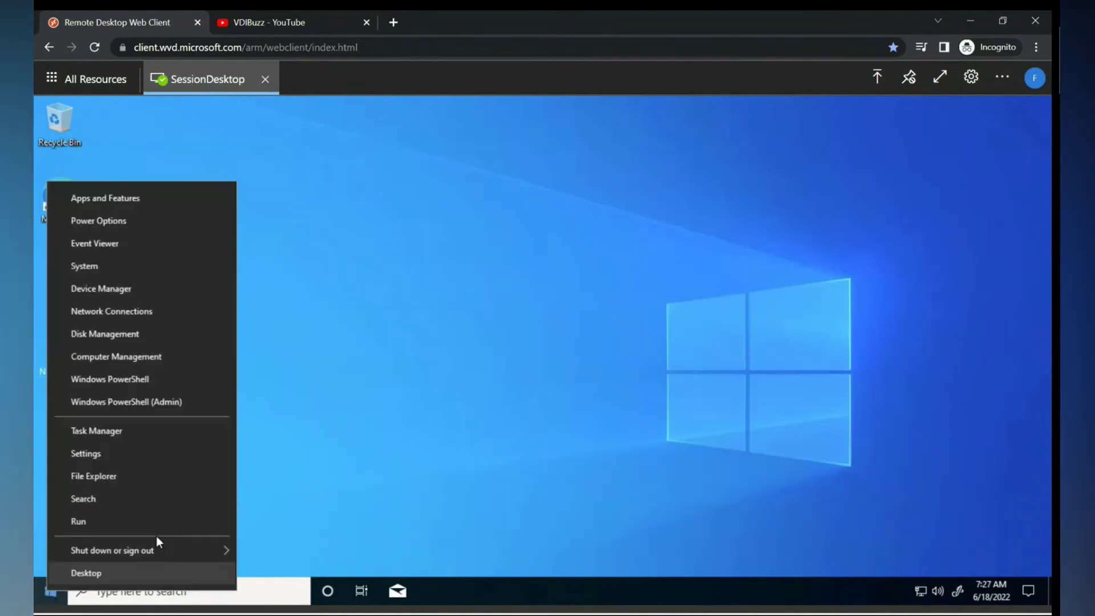
# Sign out of the remote SessionDesktop session from the Start button's shut down menu.
pyautogui.moveTo(142, 552)
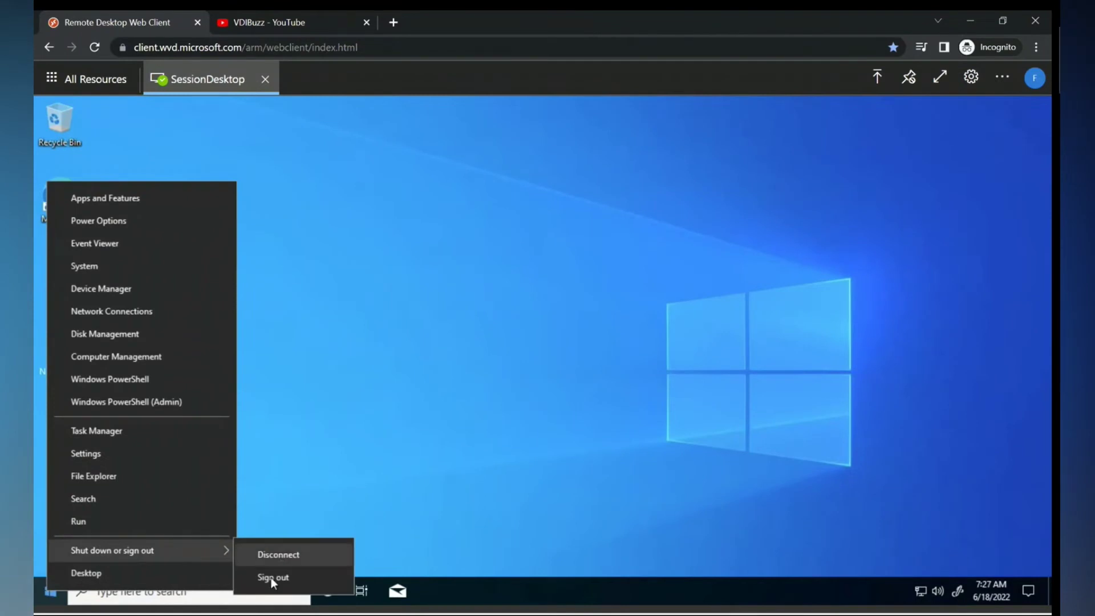
pyautogui.click(271, 577)
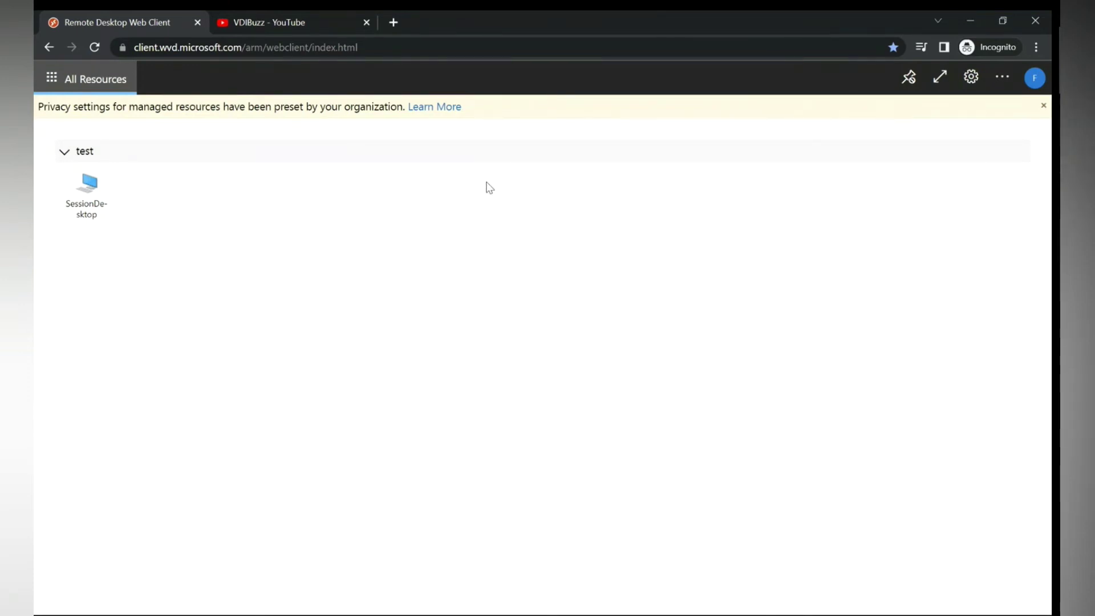
# Reconnect to SessionDesktop, allow local resource access, and sign in with the test user's password.
pyautogui.click(90, 190)
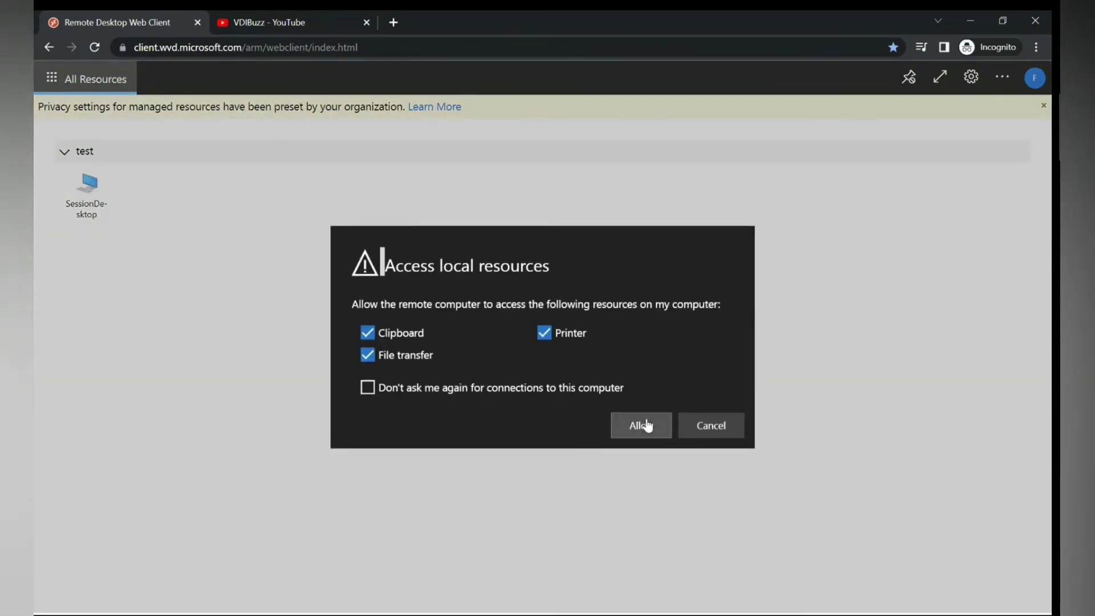
pyautogui.click(639, 425)
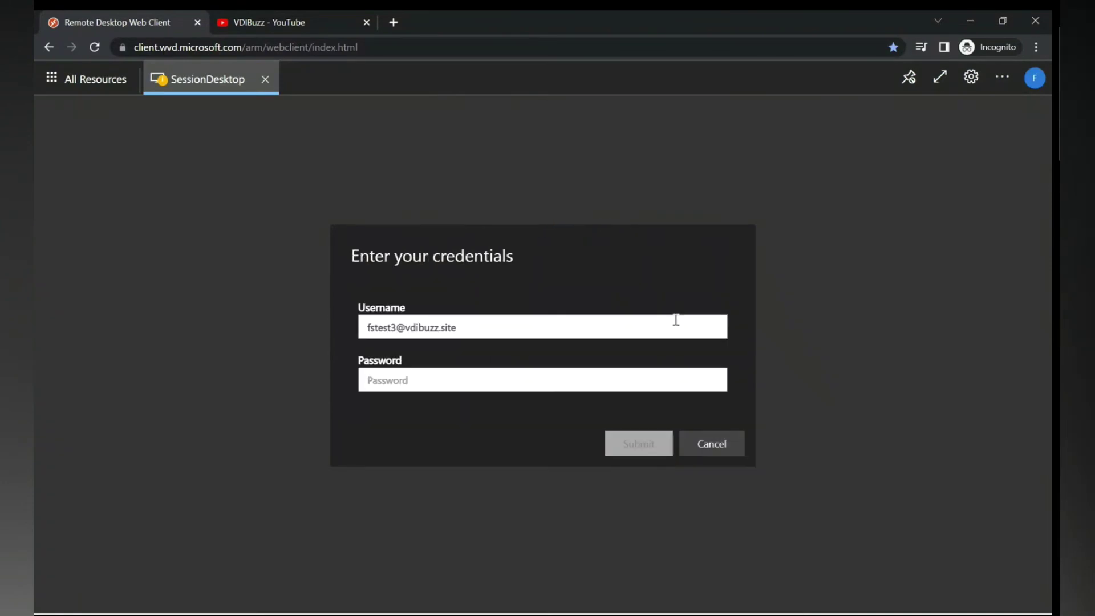
pyautogui.click(482, 378)
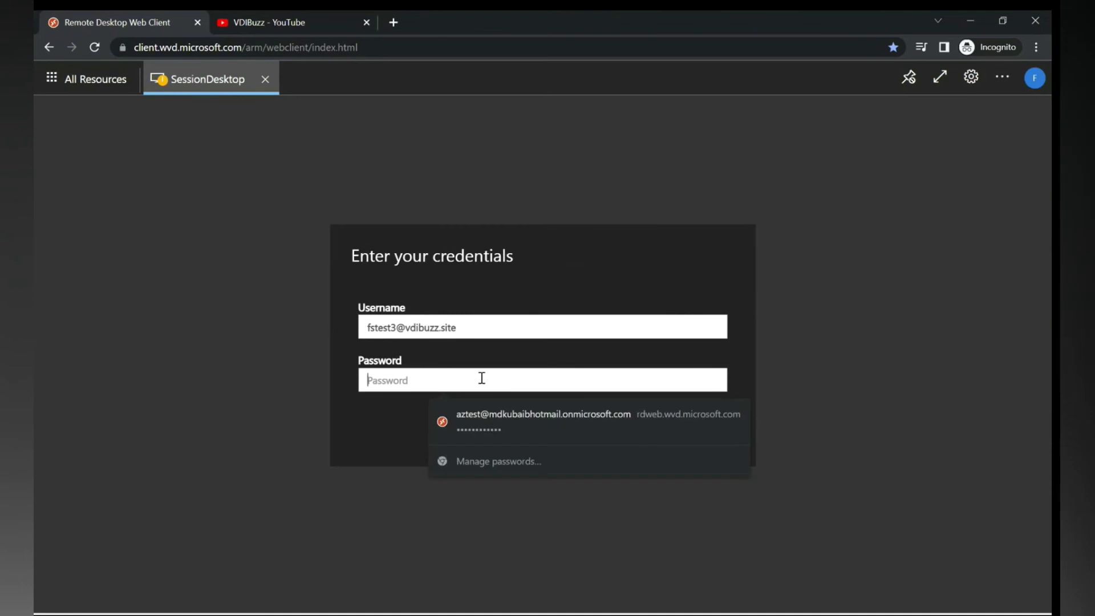
pyautogui.write('a')
pyautogui.press('BackSpace')
pyautogui.write('*********')
pyautogui.press('Return')
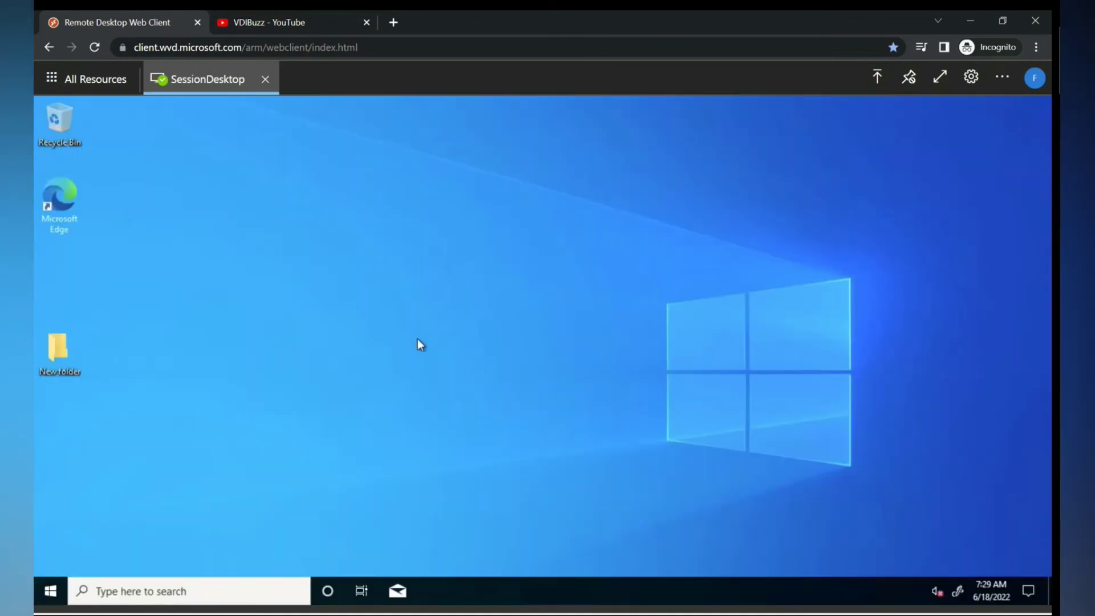
# Add a desktop folder keeping the default name New folder (2), then open it to find it empty.
pyautogui.rightClick(377, 230)
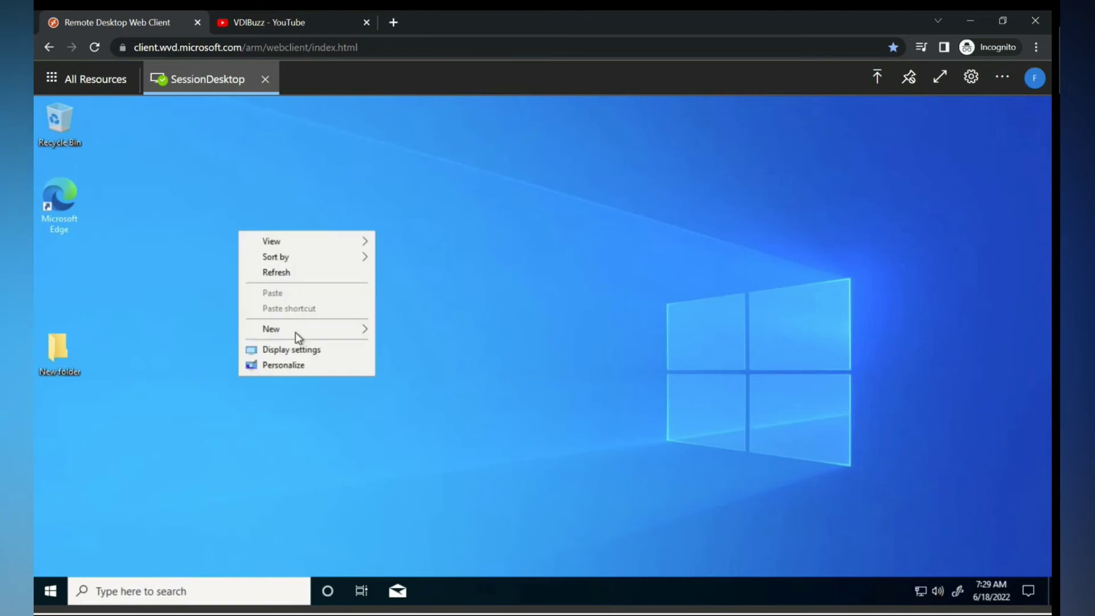
pyautogui.moveTo(295, 331)
pyautogui.click(419, 326)
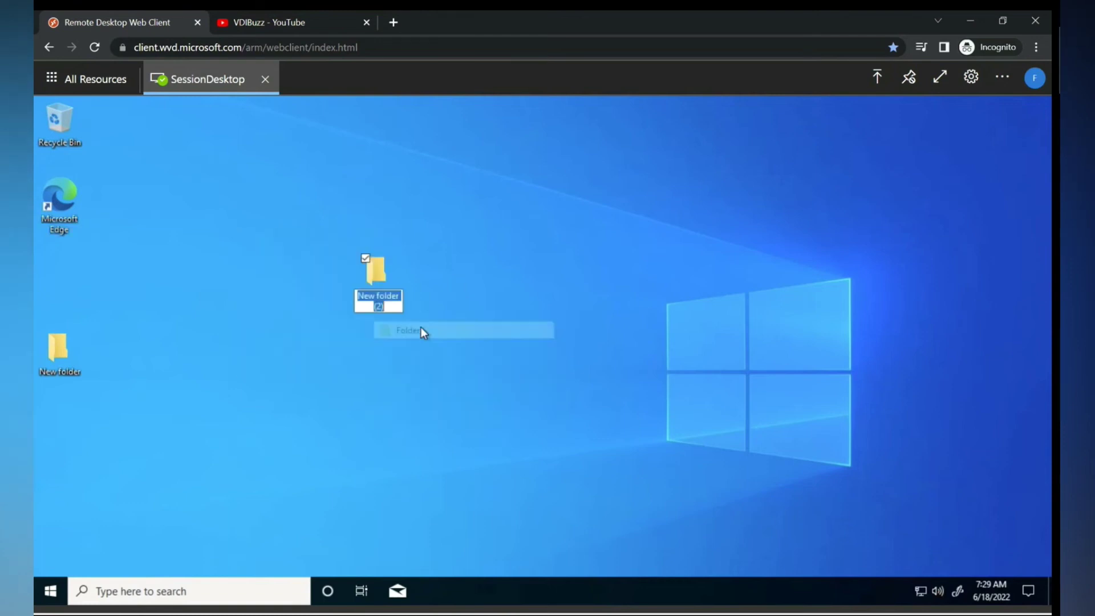
pyautogui.press('Return')
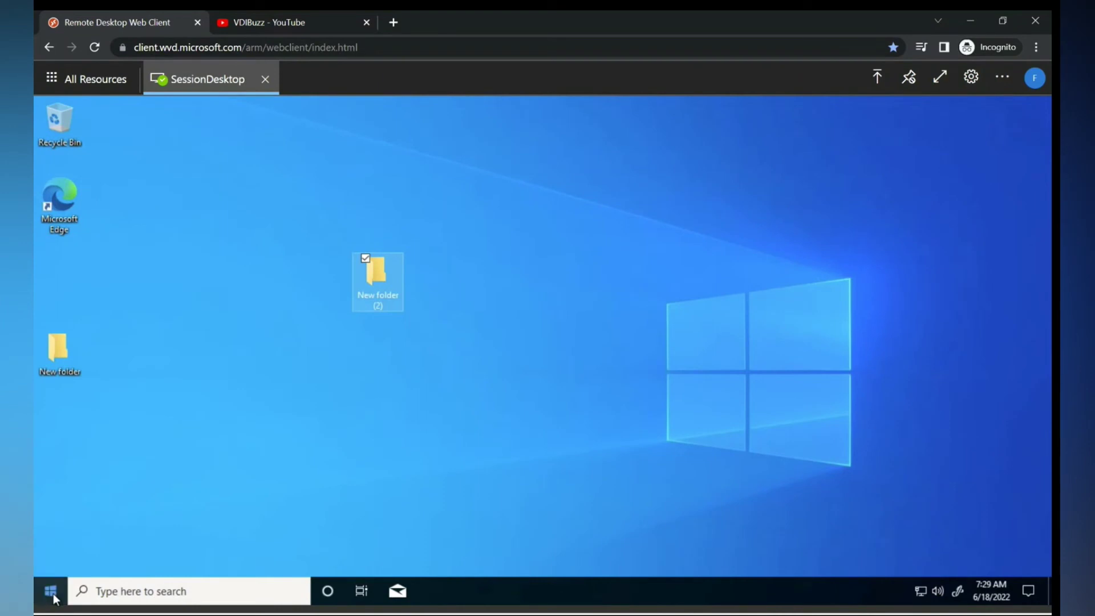
pyautogui.press('super+x')
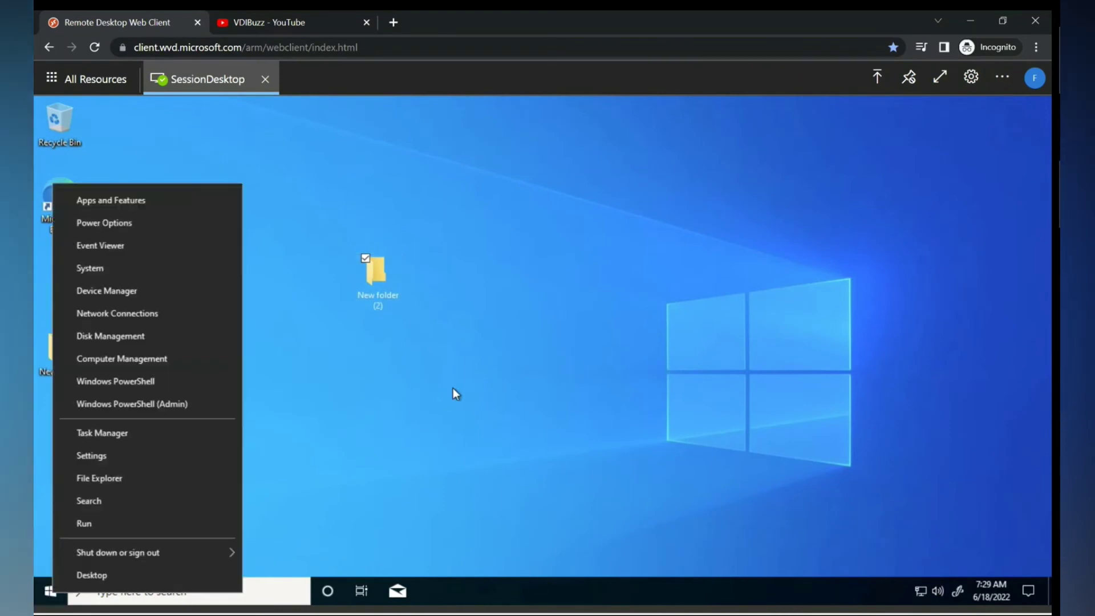
pyautogui.click(452, 388)
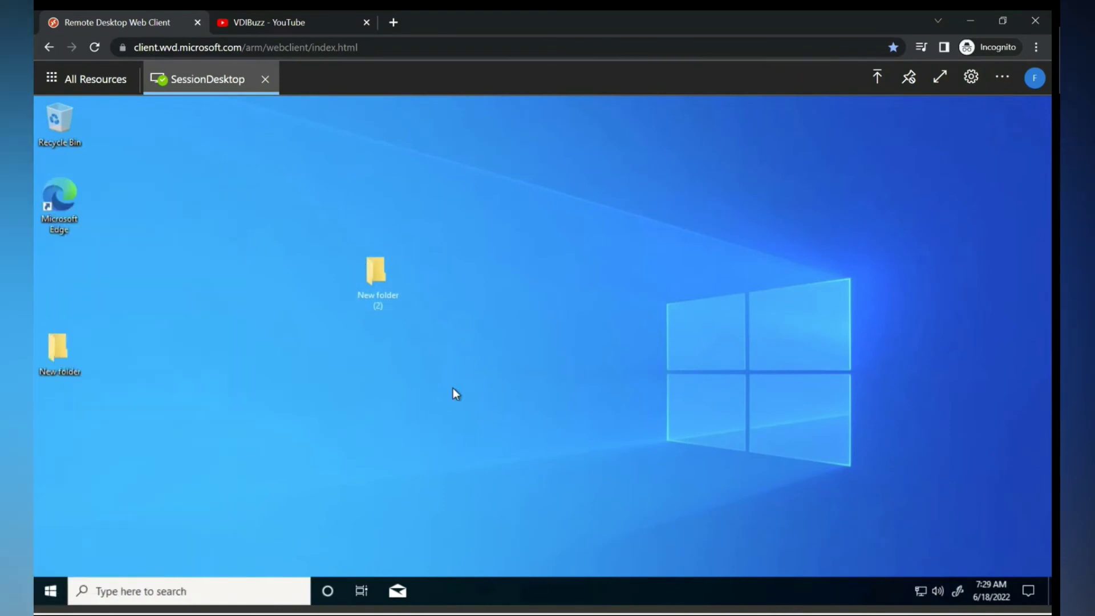
pyautogui.doubleClick(374, 272)
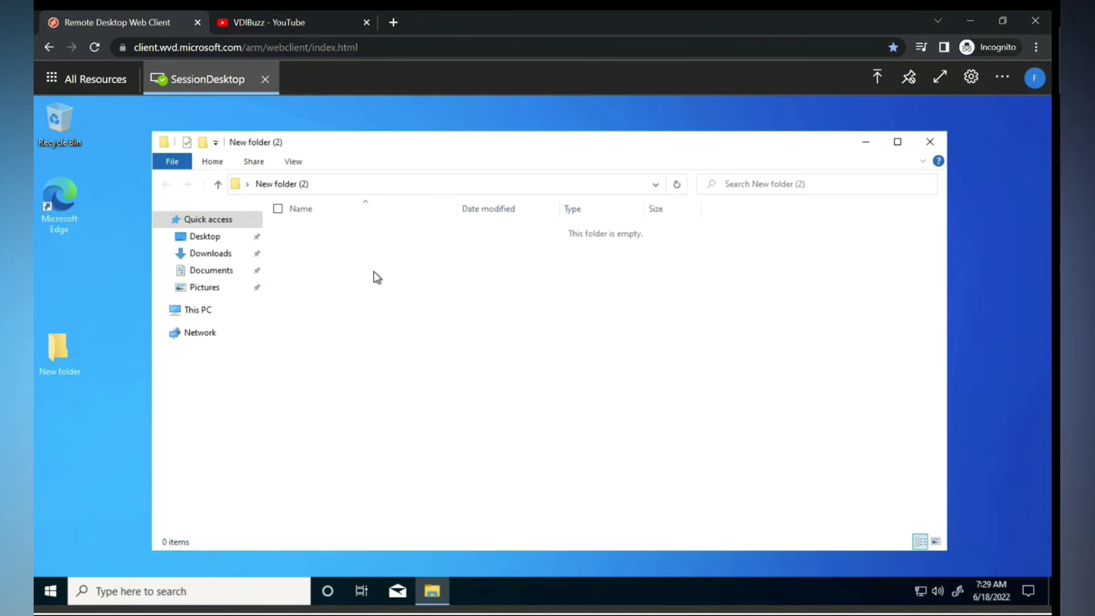
# Browse Downloads and Pictures, then open Videos from This PC to confirm it is empty.
pyautogui.click(208, 259)
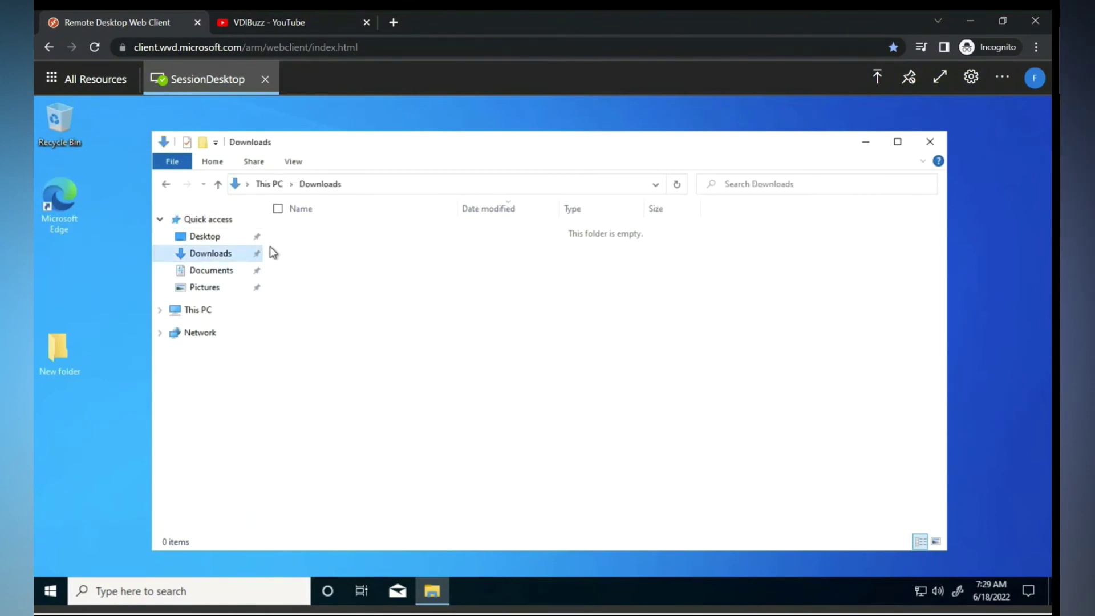
pyautogui.click(212, 287)
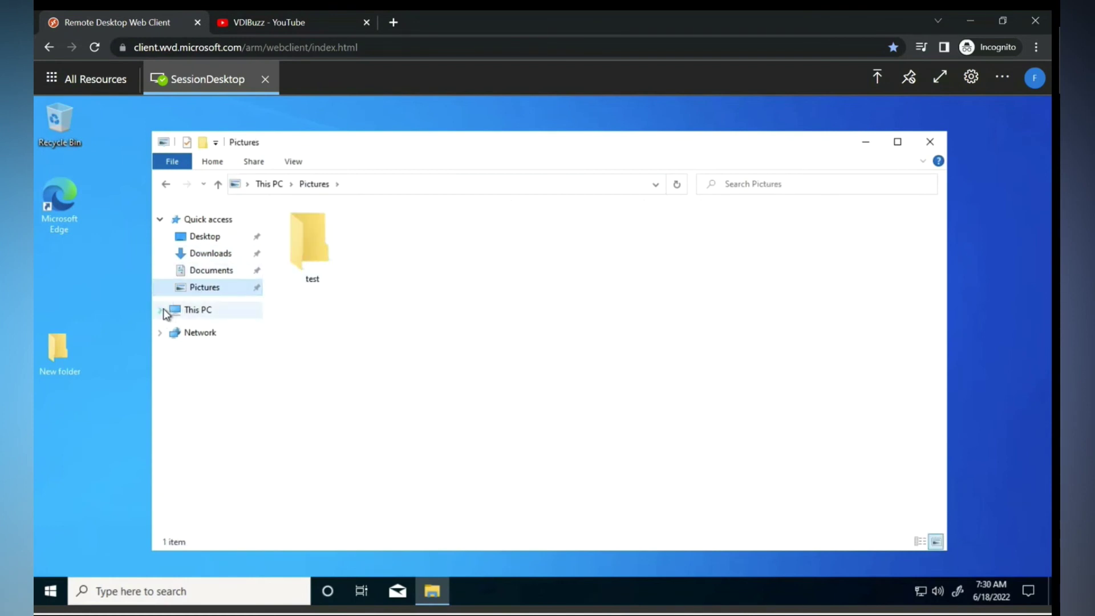
pyautogui.click(201, 312)
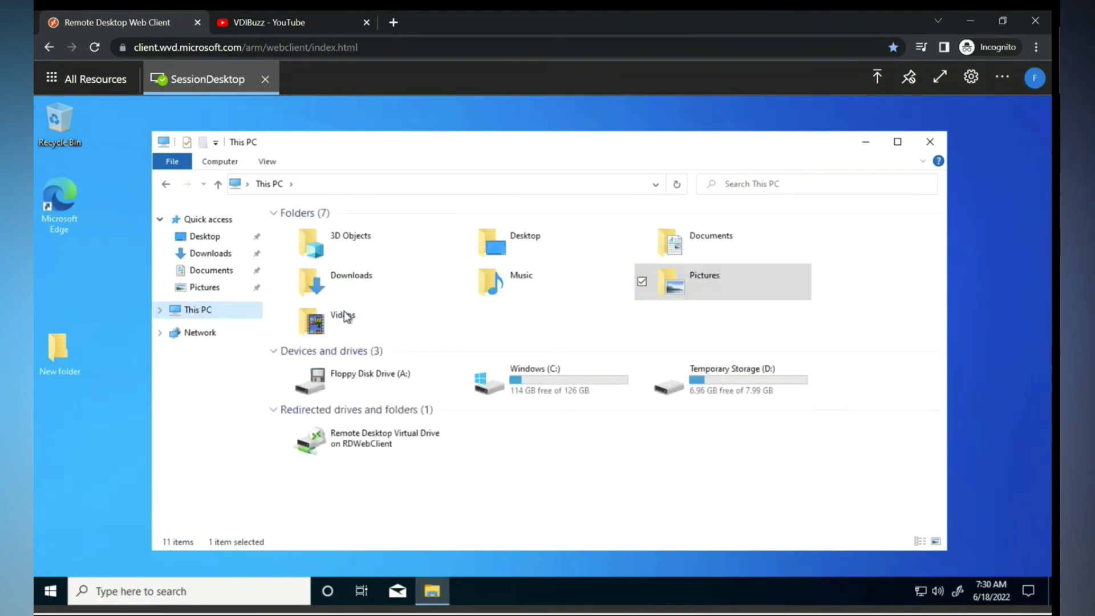
pyautogui.doubleClick(343, 315)
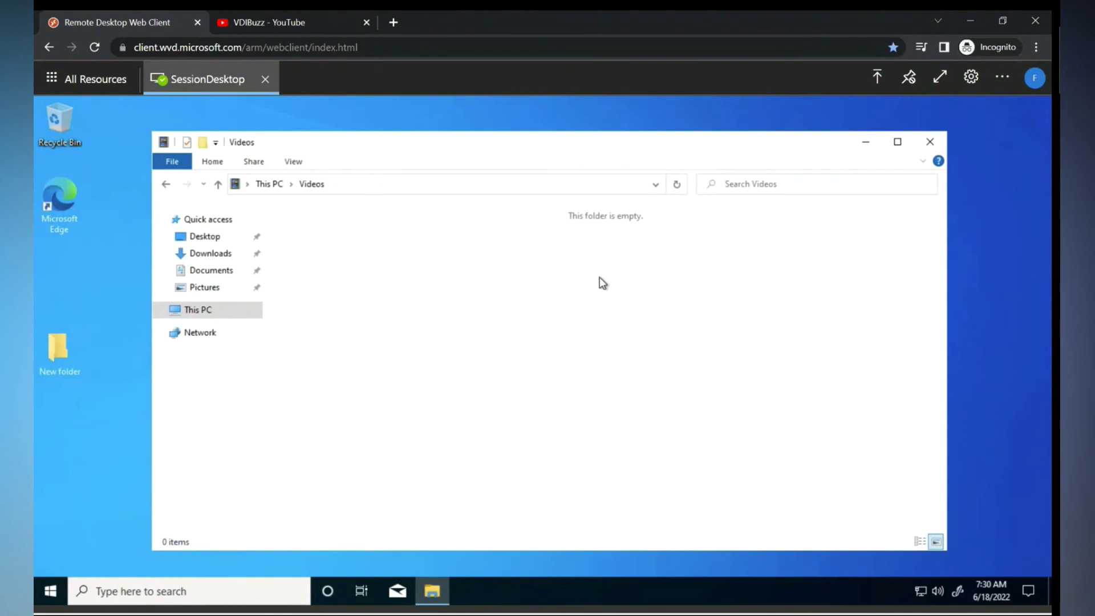
# Open C:\Program Files\FSLogix\Apps through Run and select the frxtray application.
pyautogui.press('super+x')
pyautogui.click(92, 521)
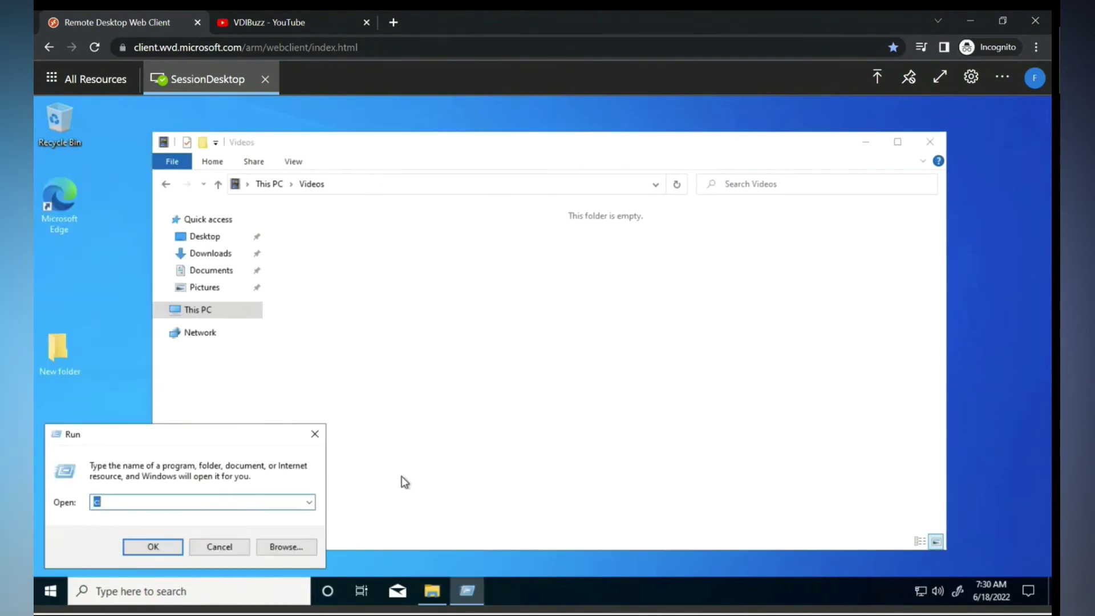
pyautogui.write('c')
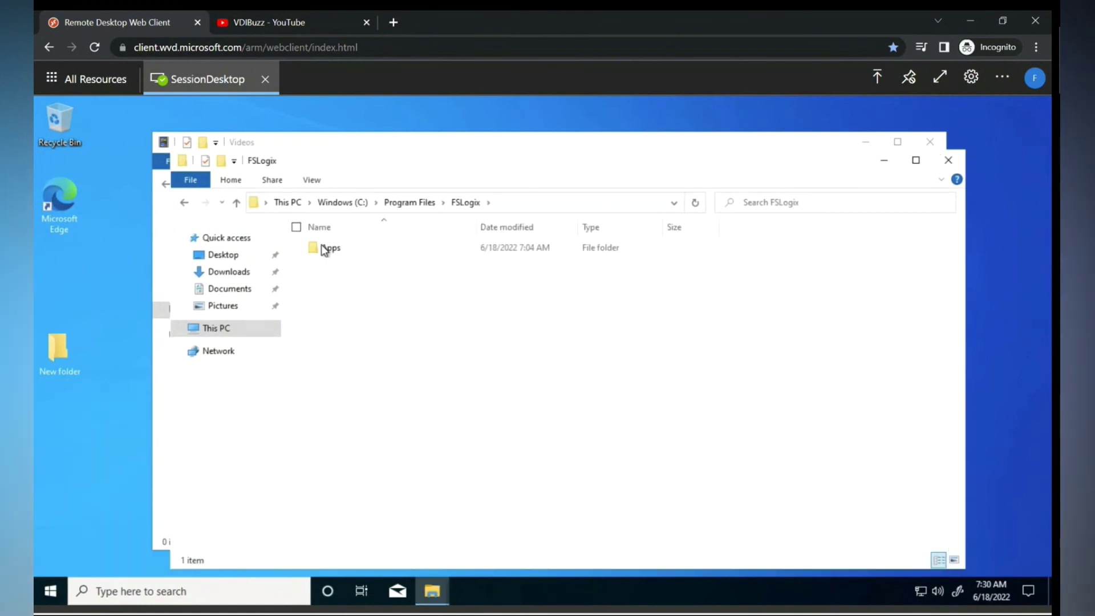
pyautogui.doubleClick(333, 247)
pyautogui.scroll(-4, 412, 347)
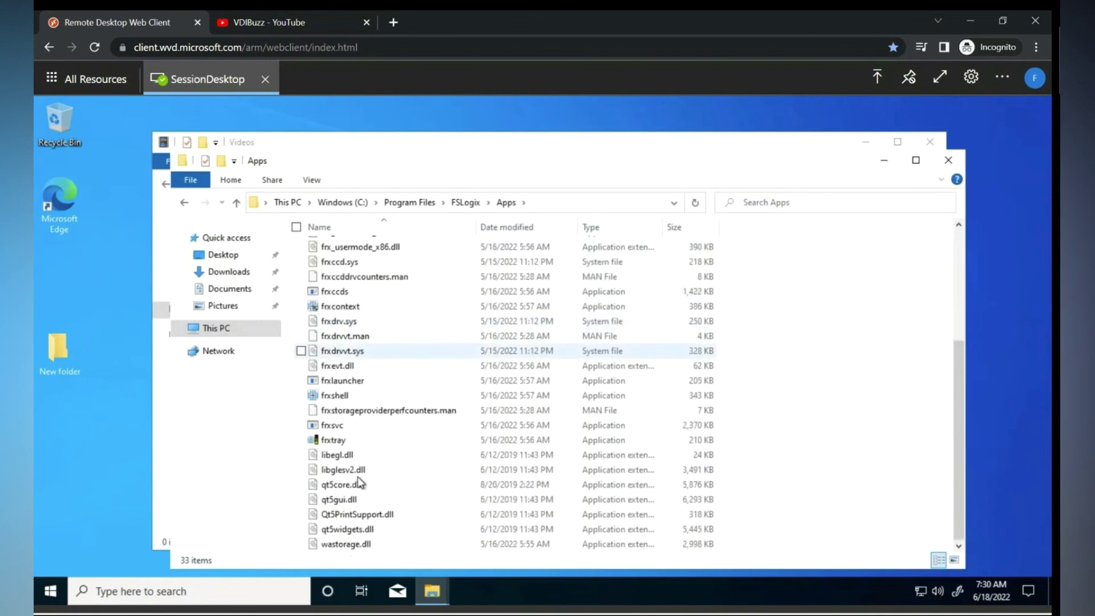
pyautogui.click(337, 439)
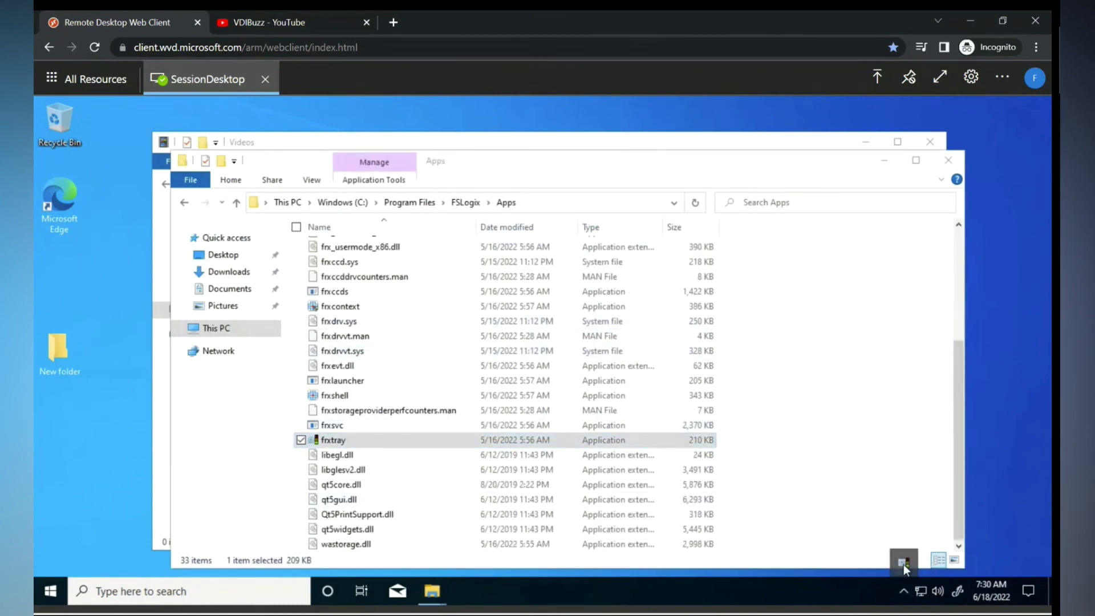
# Launch frxtray and show the Profile log in the FSLogix Profile Status advanced view.
pyautogui.doubleClick(903, 563)
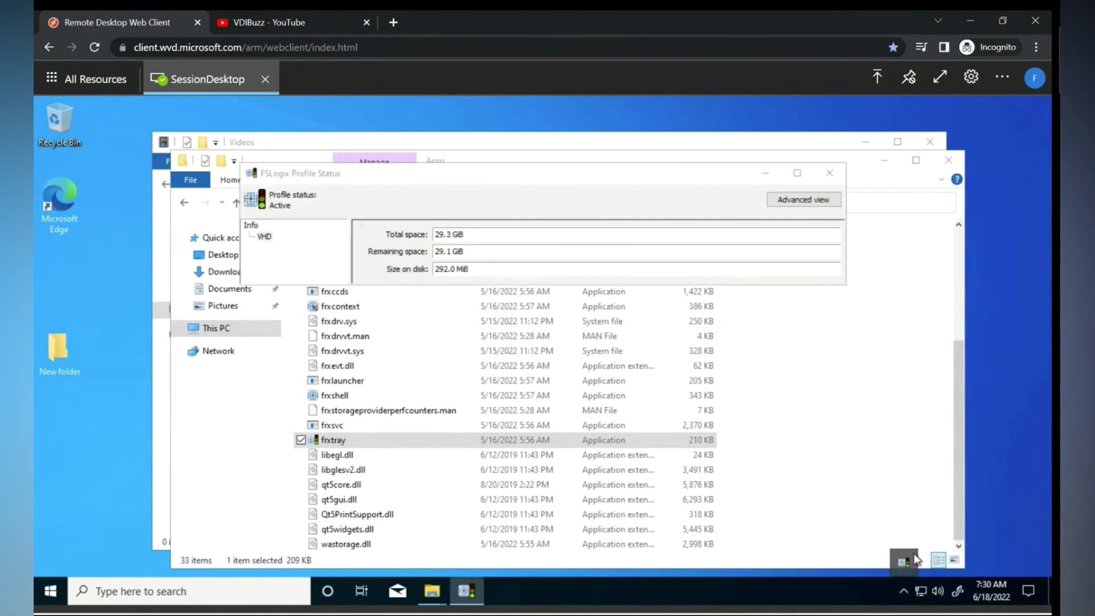
pyautogui.click(797, 199)
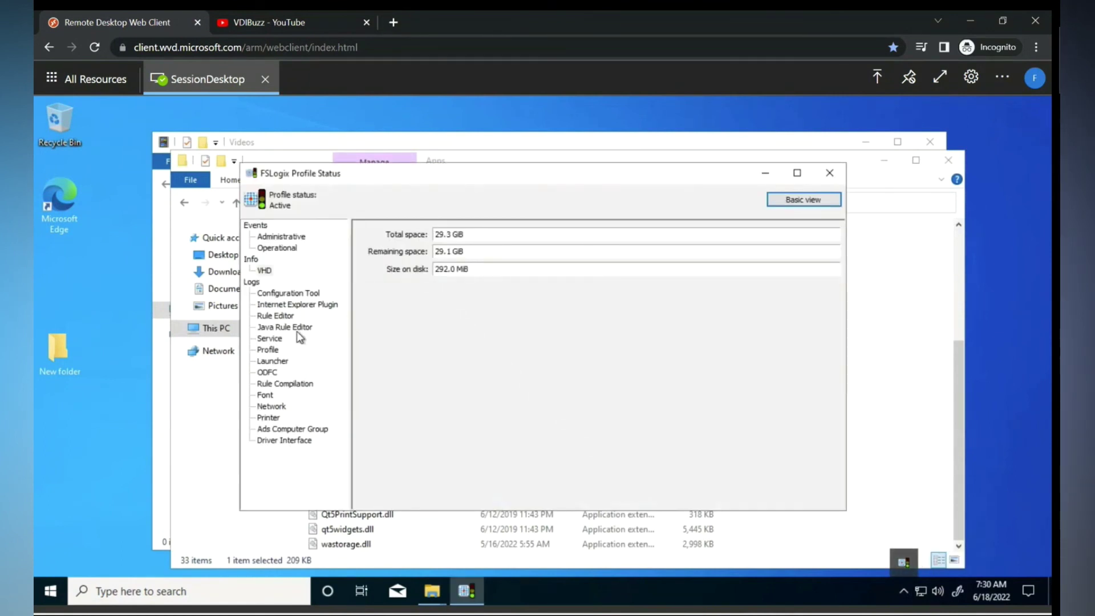
pyautogui.click(269, 350)
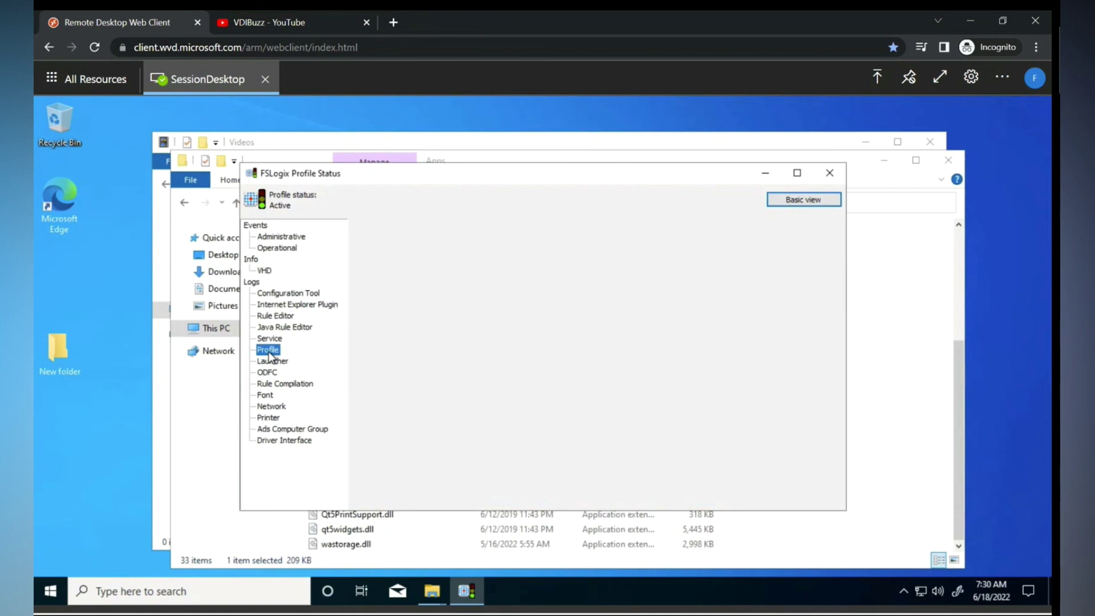
pyautogui.moveTo(836, 258); pyautogui.dragTo(832, 482)
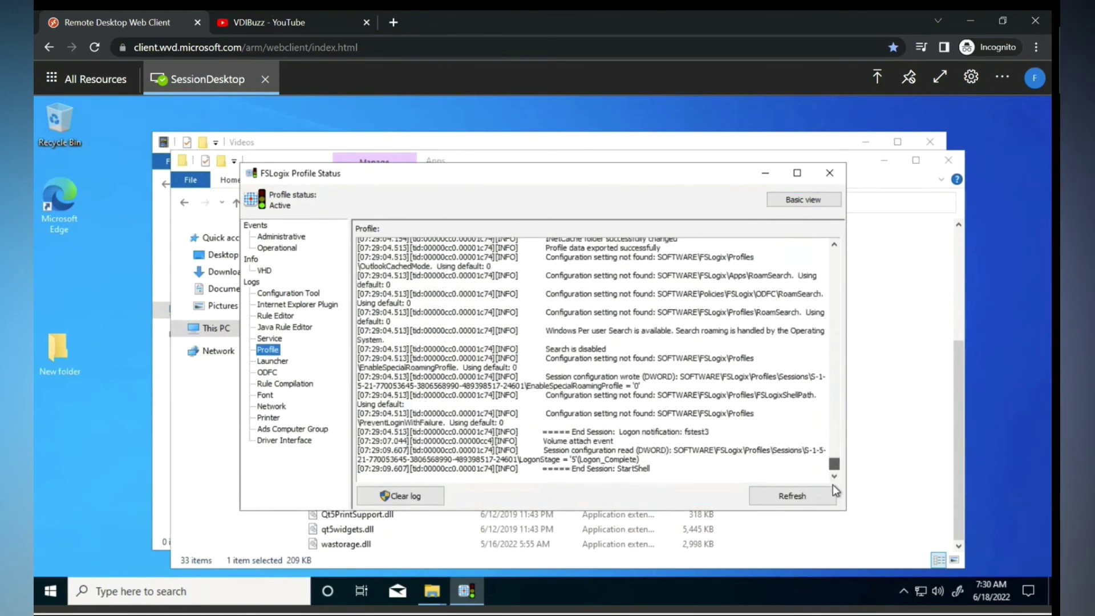
pyautogui.scroll(-1, 710, 377)
pyautogui.scroll(9, 710, 377)
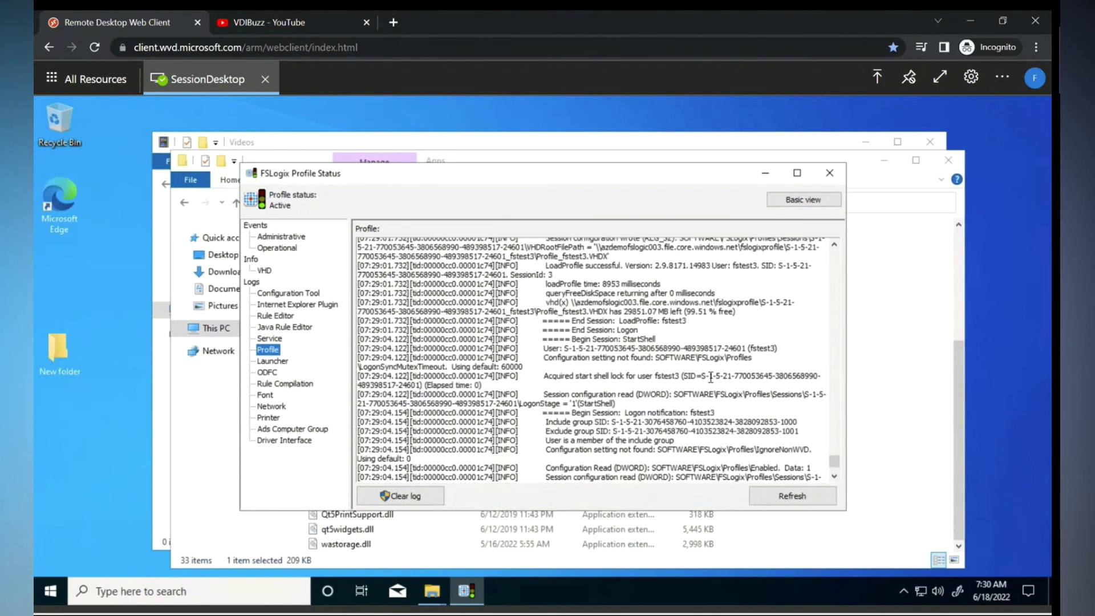
# Maximize the status window and highlight the Videos and Saved Games redirection lines in the log.
pyautogui.press('super+Up')
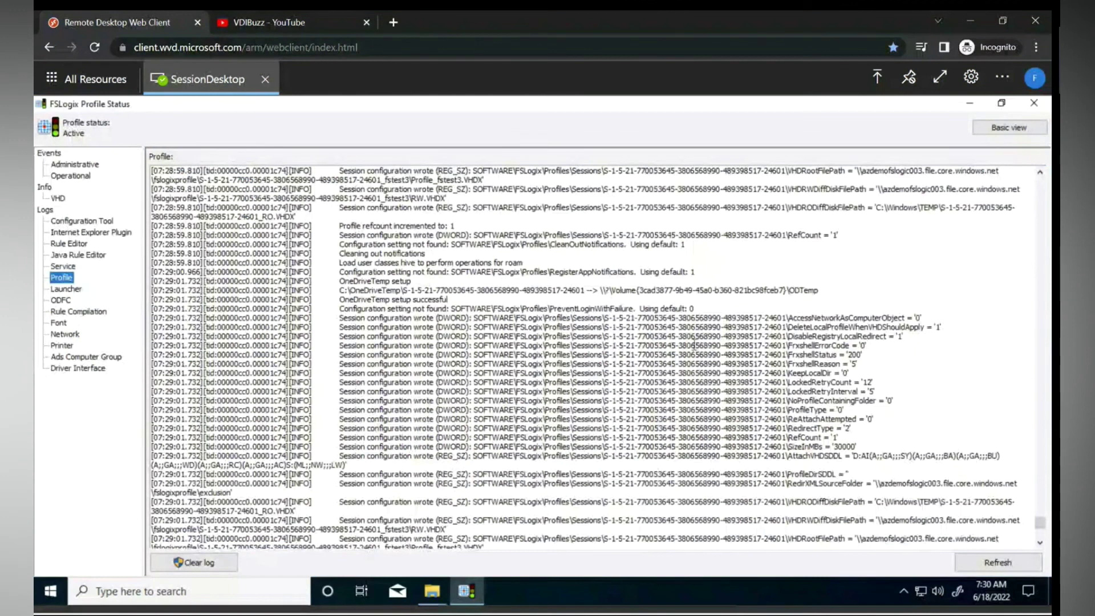
pyautogui.scroll(10, 694, 344)
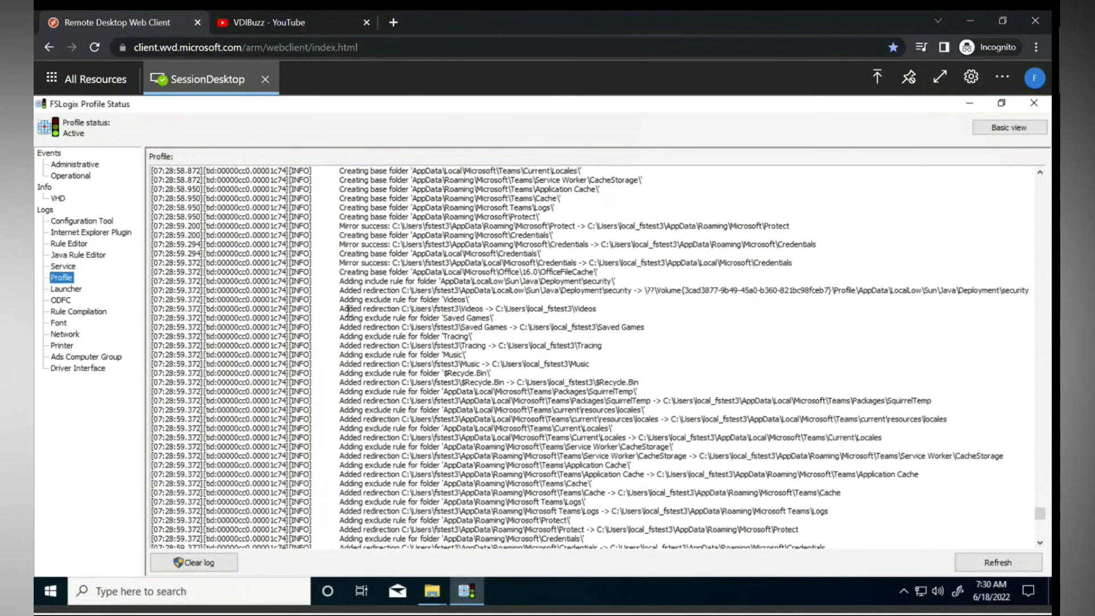
pyautogui.moveTo(345, 309); pyautogui.dragTo(496, 308)
pyautogui.moveTo(617, 314); pyautogui.dragTo(523, 321)
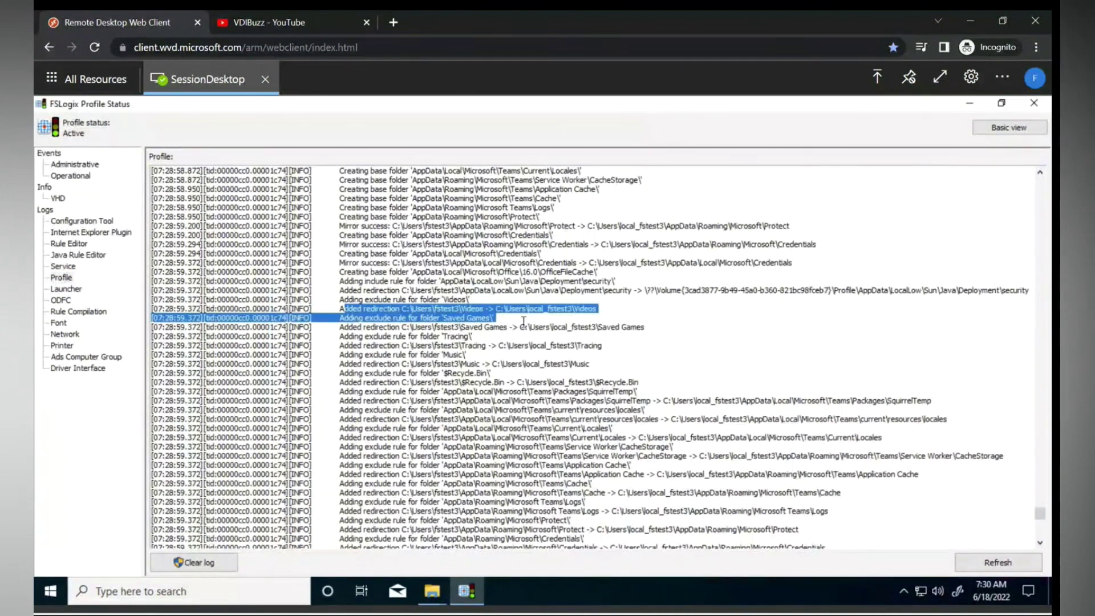
pyautogui.moveTo(346, 327); pyautogui.dragTo(569, 336)
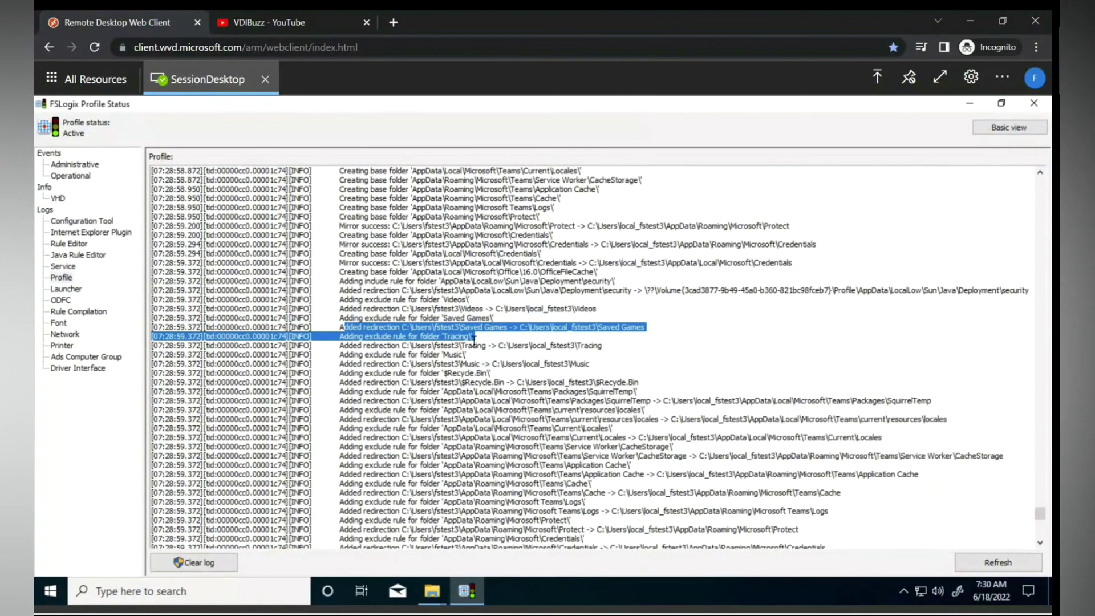
pyautogui.click(402, 388)
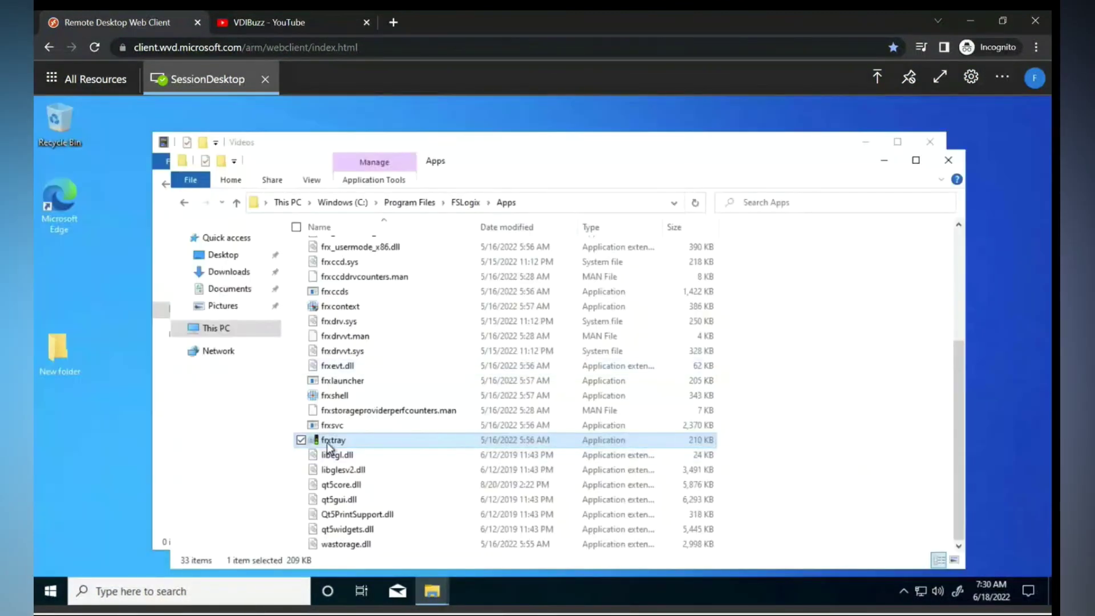
# Copy frxtray and navigate through This PC to C:\Users\Public.
pyautogui.rightClick(327, 442)
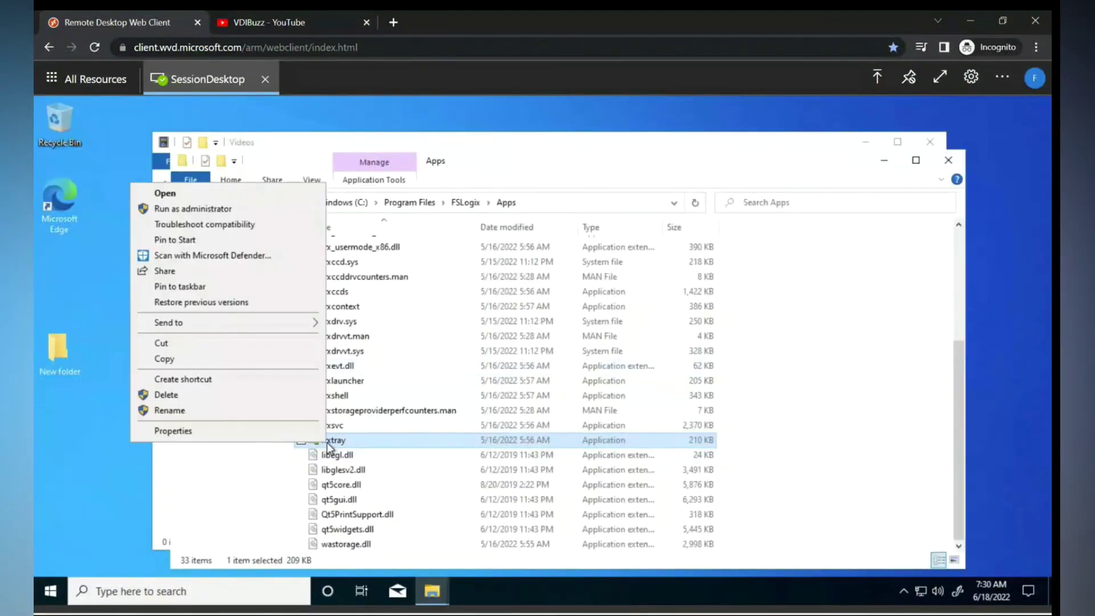
pyautogui.click(165, 358)
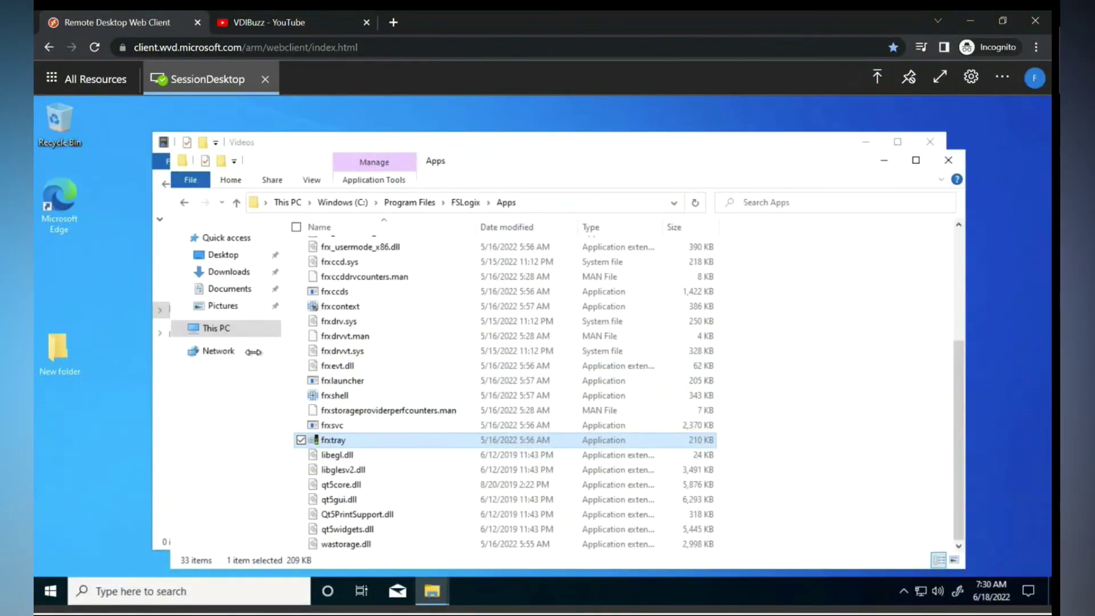
pyautogui.click(272, 328)
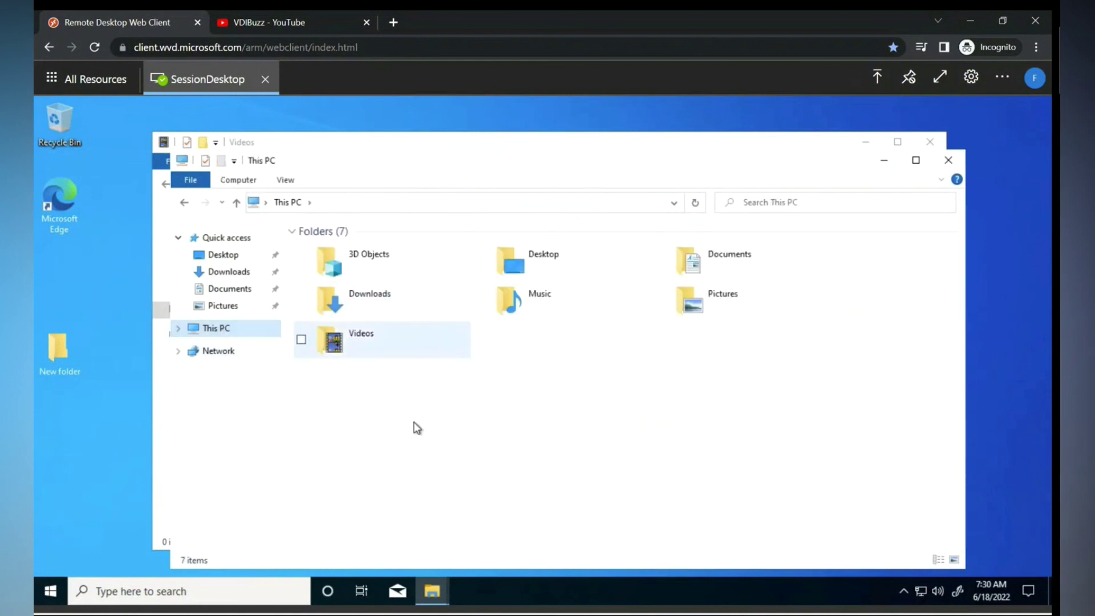
pyautogui.click(533, 399)
pyautogui.doubleClick(534, 399)
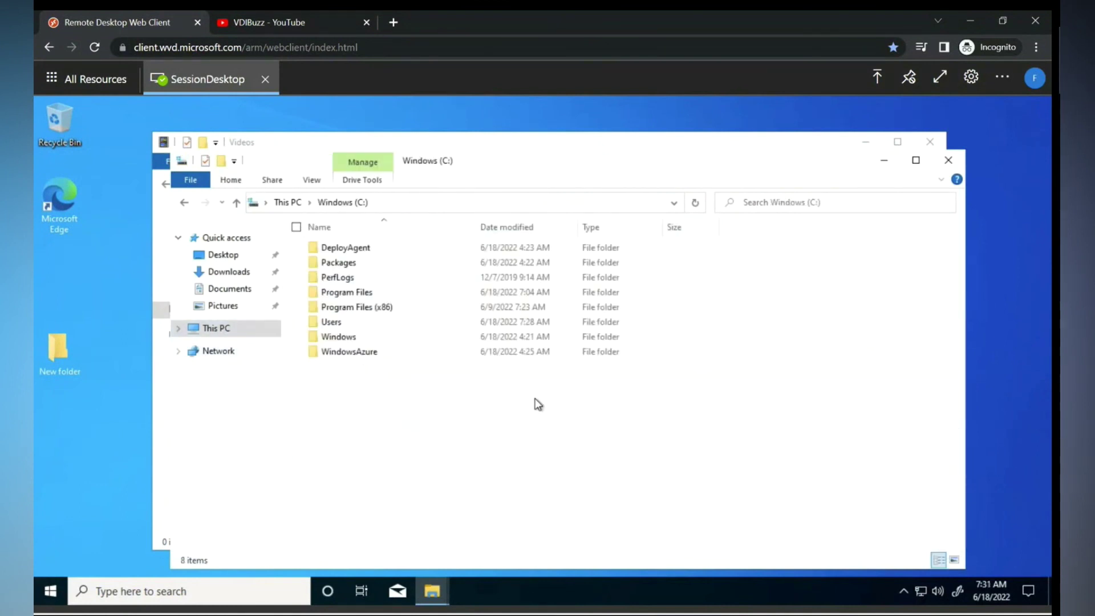
pyautogui.doubleClick(344, 323)
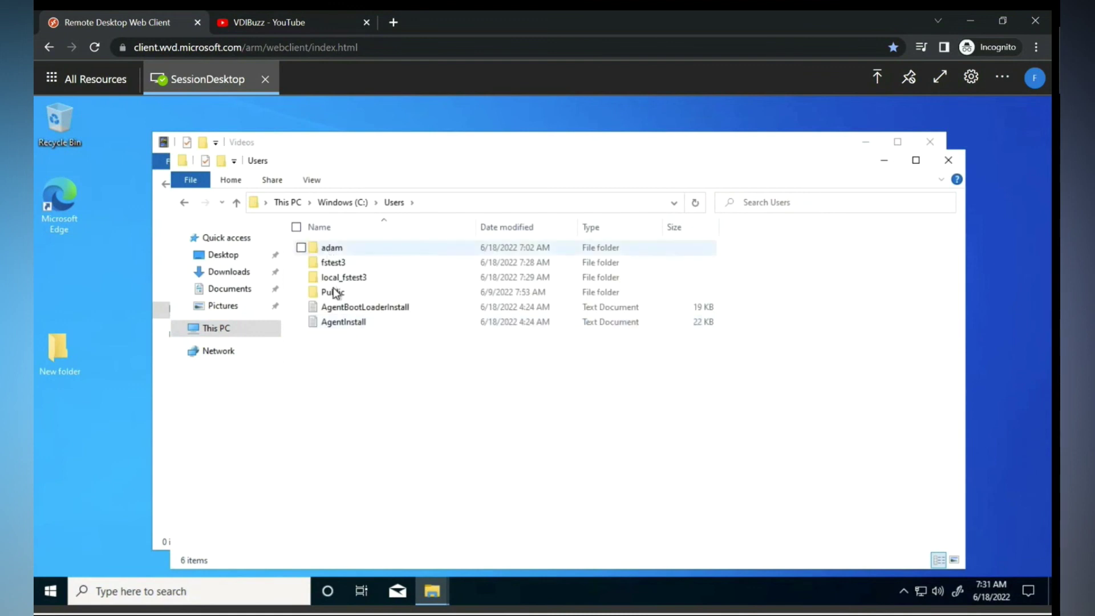
pyautogui.doubleClick(335, 292)
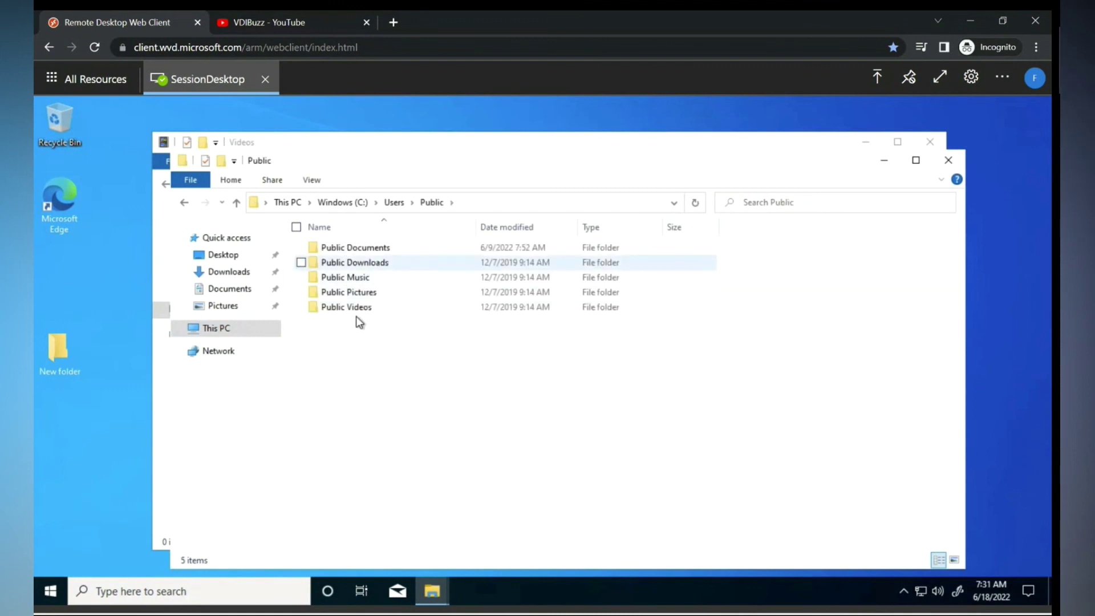
# Show hidden items, paste frxtray into Public Desktop, and continue with administrator permission.
pyautogui.click(311, 179)
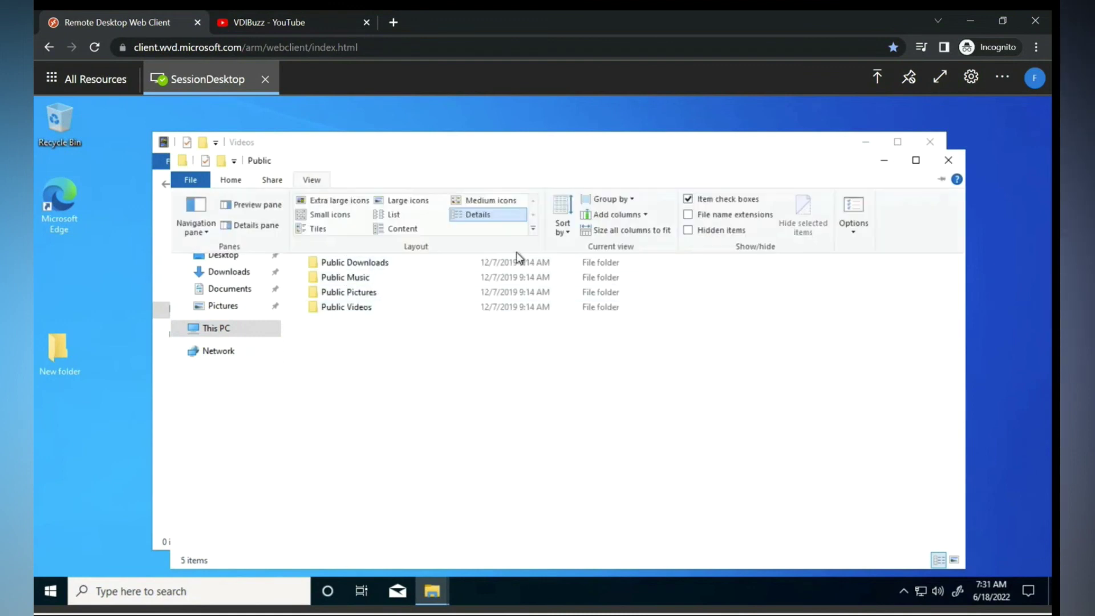
pyautogui.click(688, 230)
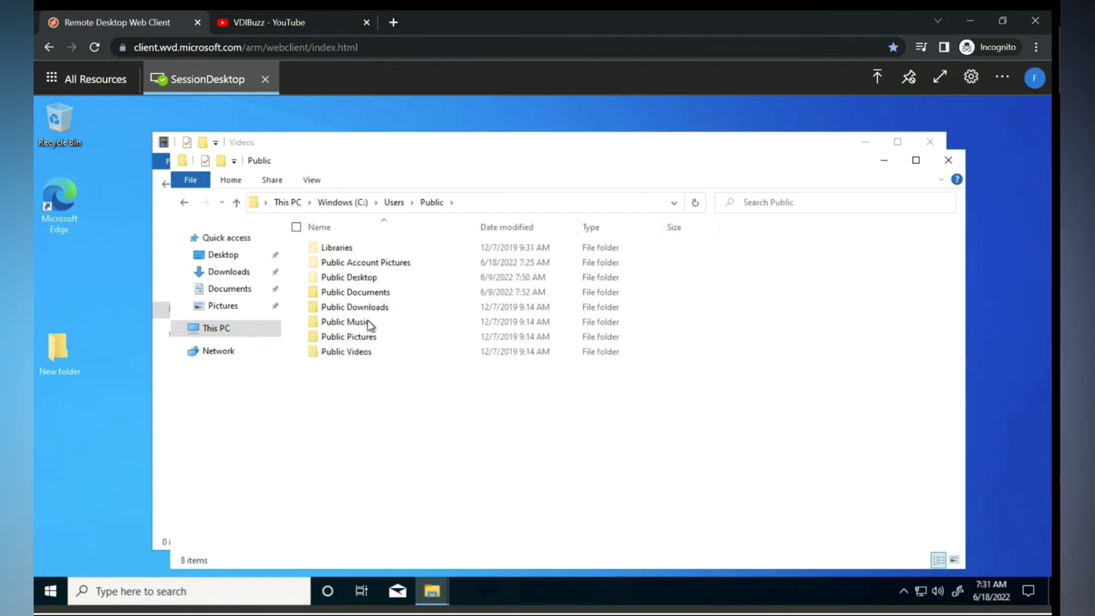
pyautogui.doubleClick(357, 279)
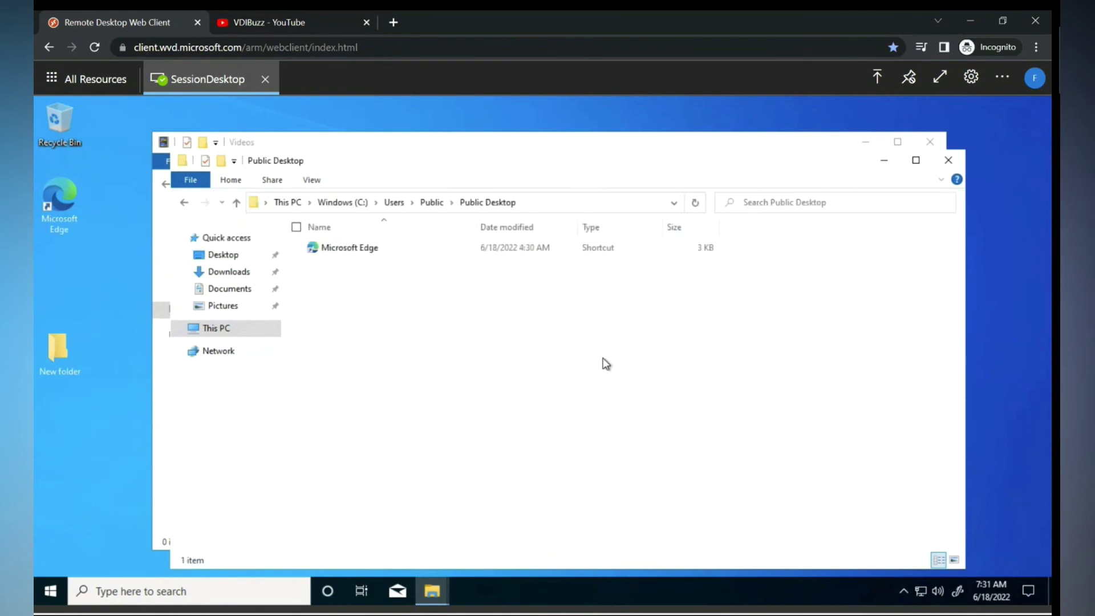
pyautogui.rightClick(603, 363)
pyautogui.click(471, 456)
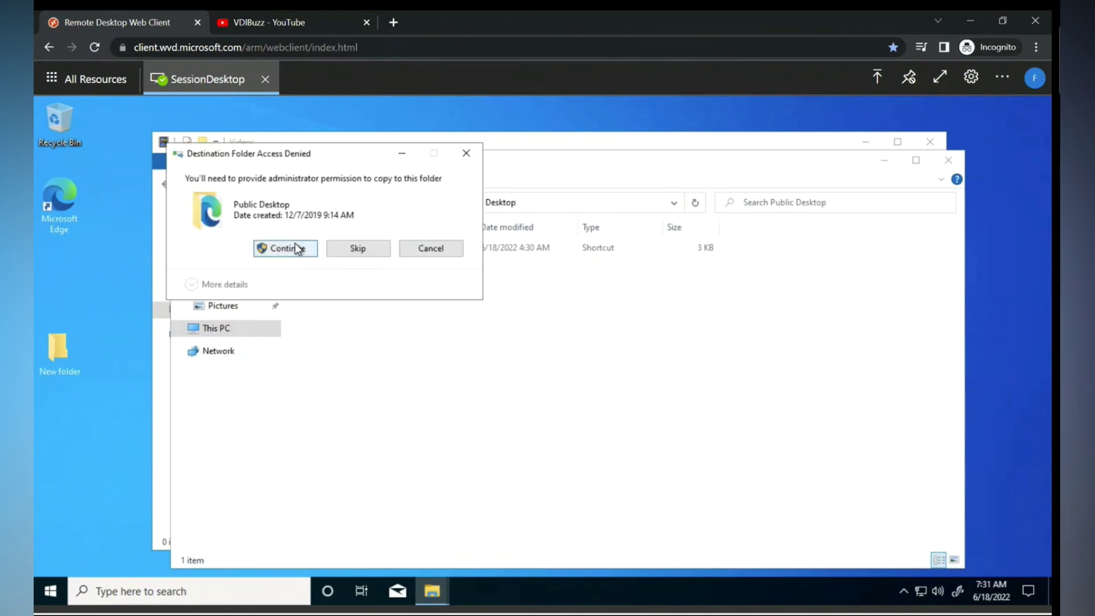
pyautogui.click(292, 249)
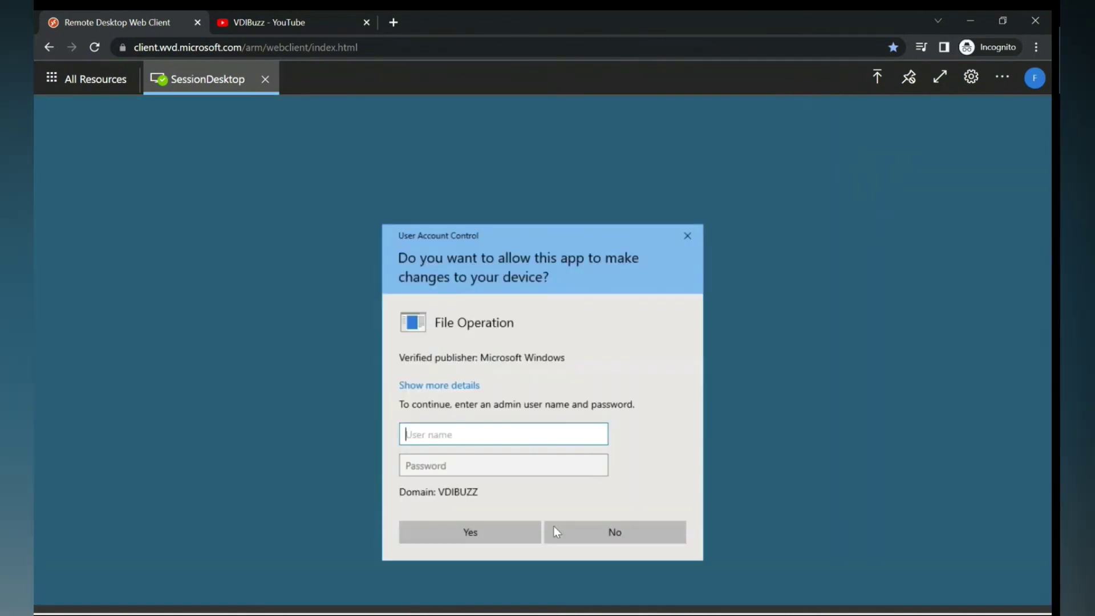